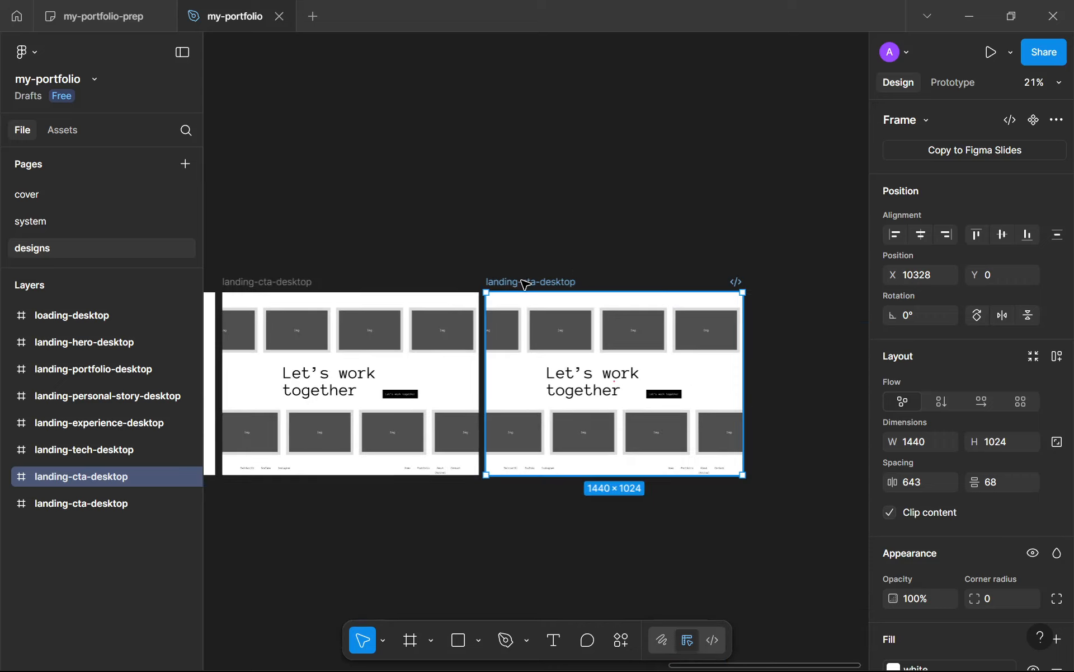
# Step: Rename the duplicated rightmost landing-cta-desktop frame as portfolio-desktop
pyautogui.scroll(5, 526, 283)
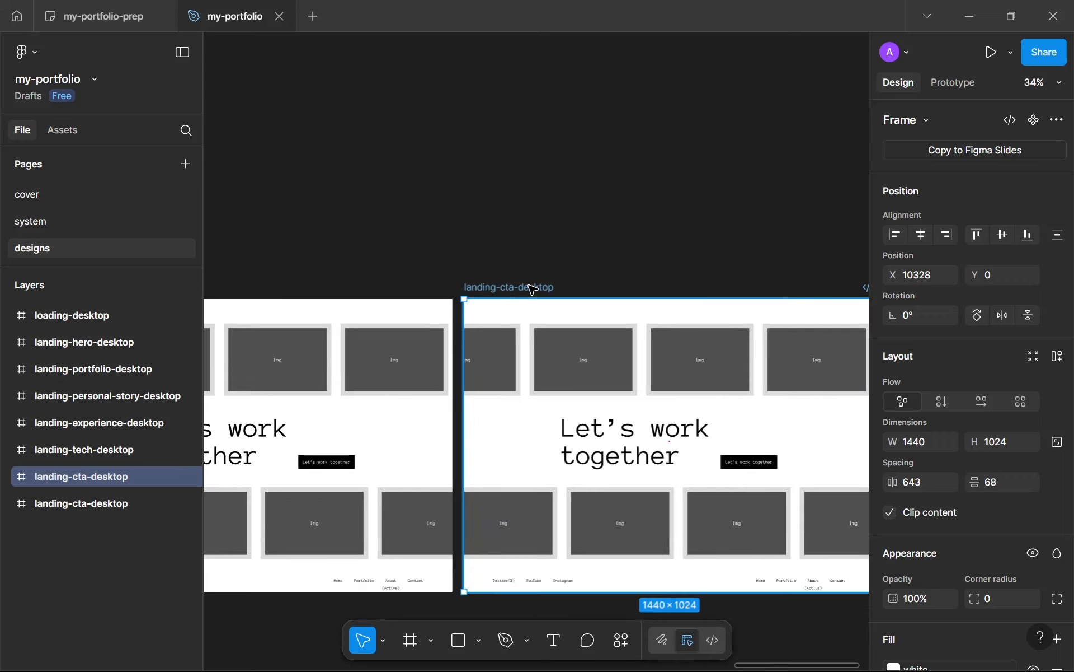
pyautogui.doubleClick(531, 287)
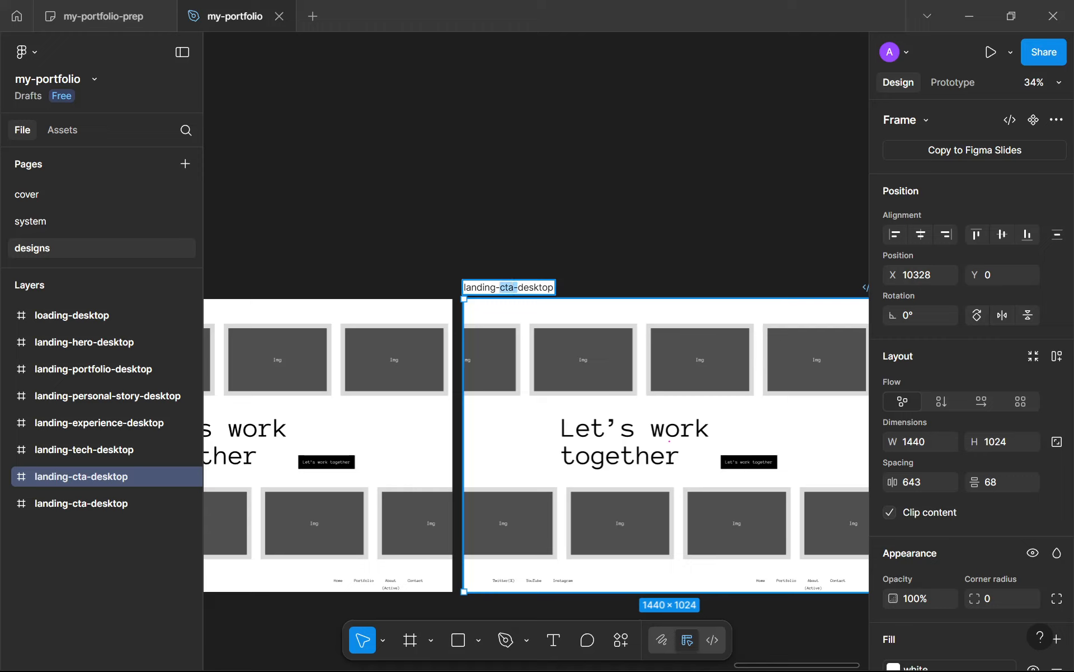
pyautogui.click(436, 284)
pyautogui.click(488, 292)
pyautogui.doubleClick(485, 289)
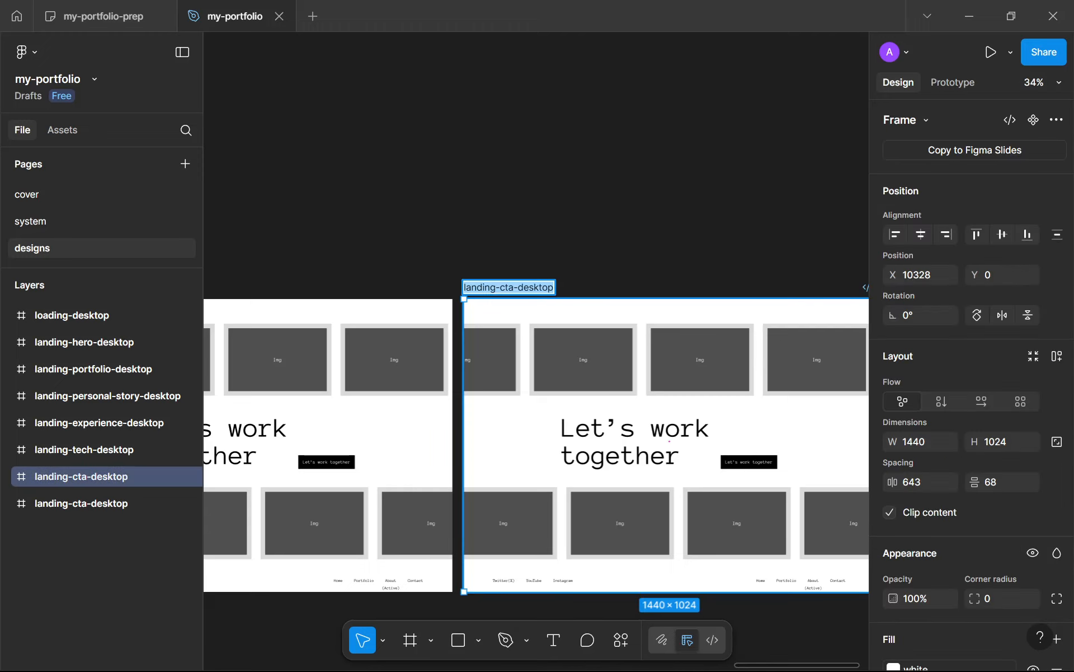
pyautogui.moveTo(509, 287); pyautogui.dragTo(470, 288)
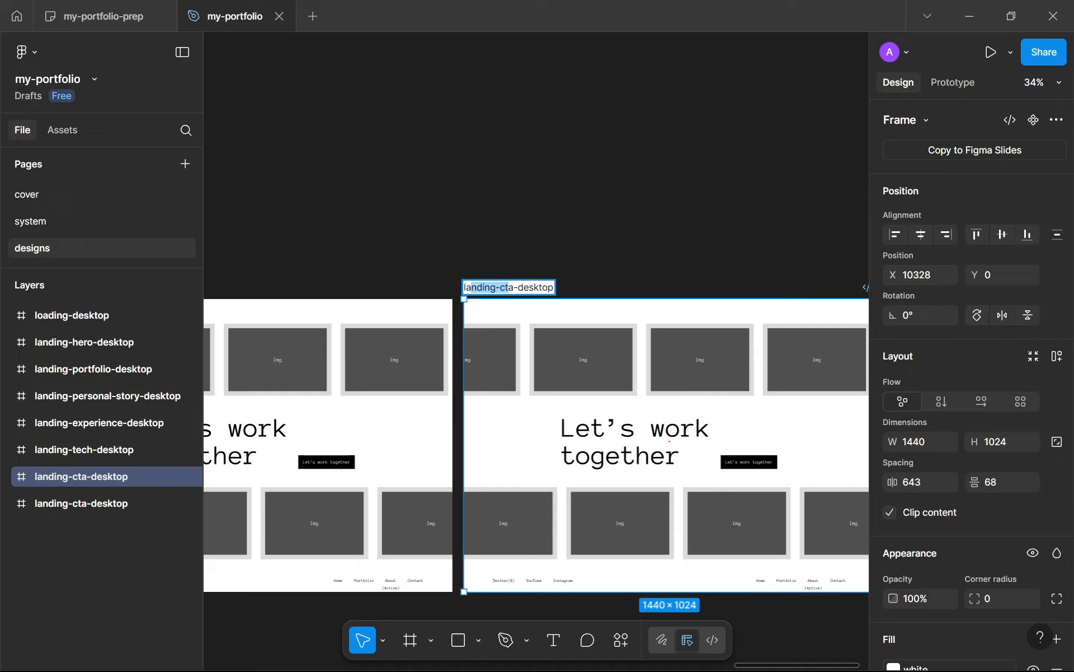
pyautogui.press('BackSpace')
pyautogui.press('BackSpace')
pyautogui.press('BackSpace')
pyautogui.press('BackSpace')
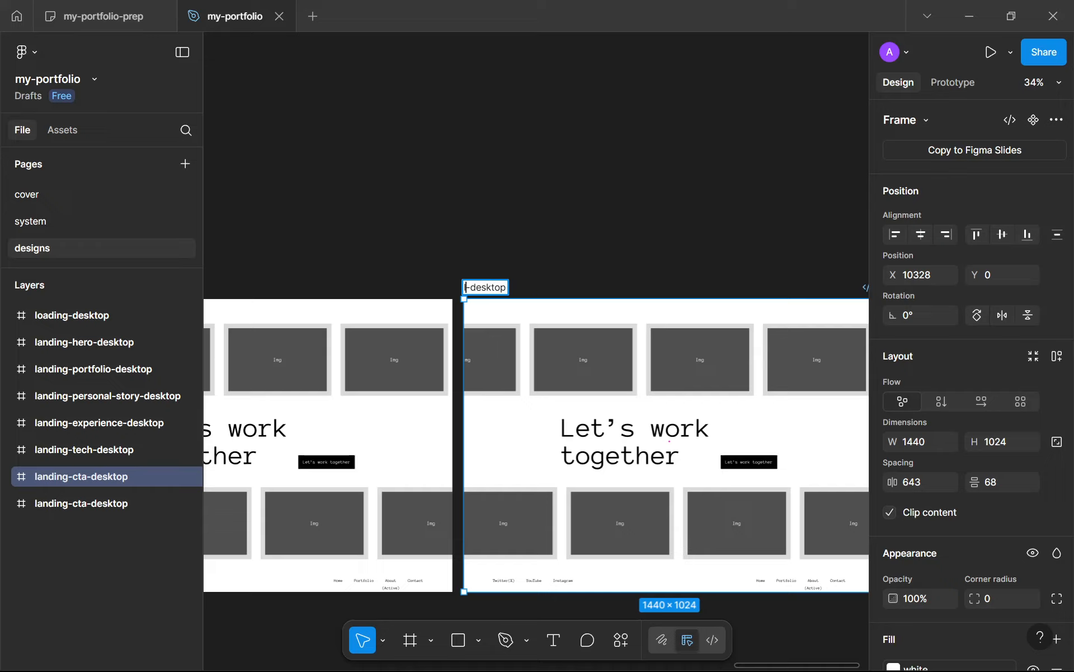
pyautogui.write('portfoli')
pyautogui.write('o')
pyautogui.press('Return')
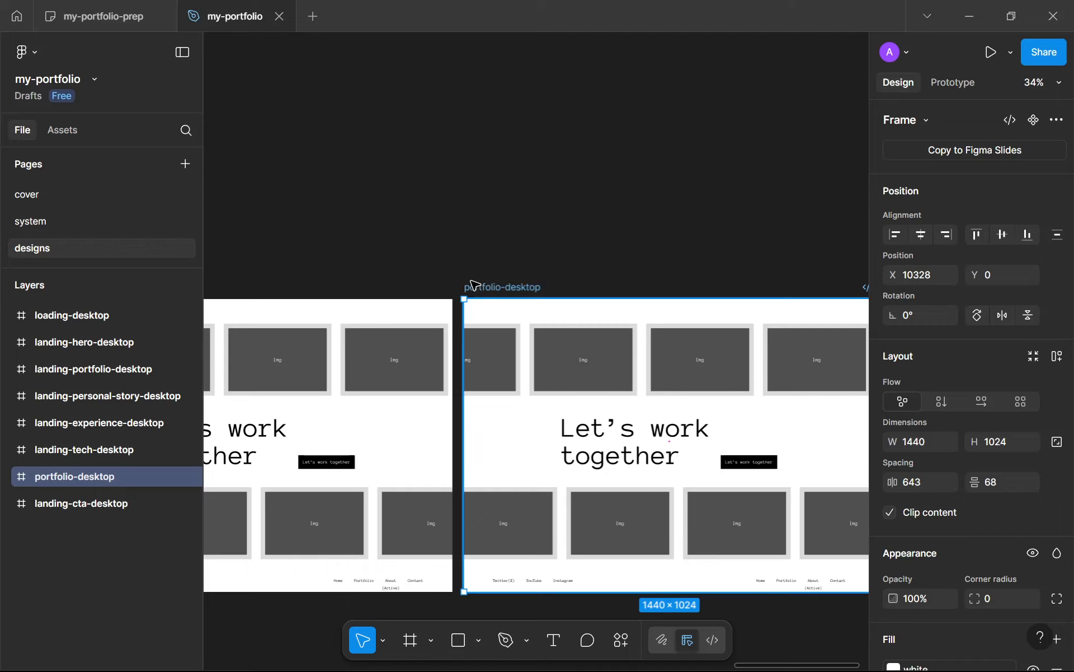
# Step: Delete the cta and socials groups from the portfolio-desktop frame, keeping only its nav-links
pyautogui.click(630, 377)
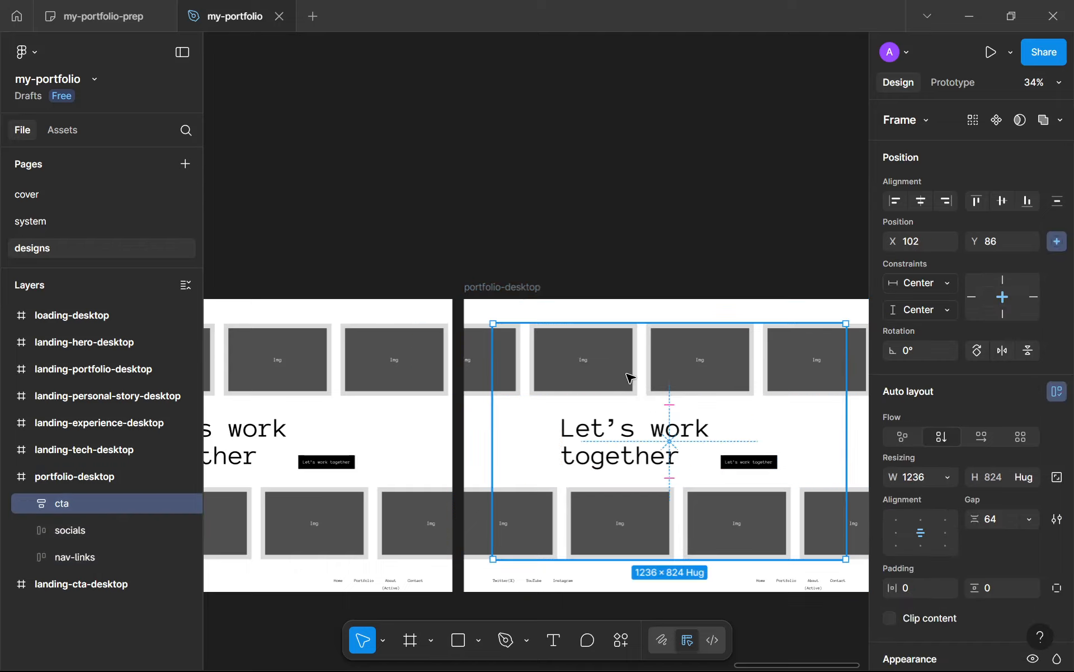
pyautogui.press('Delete')
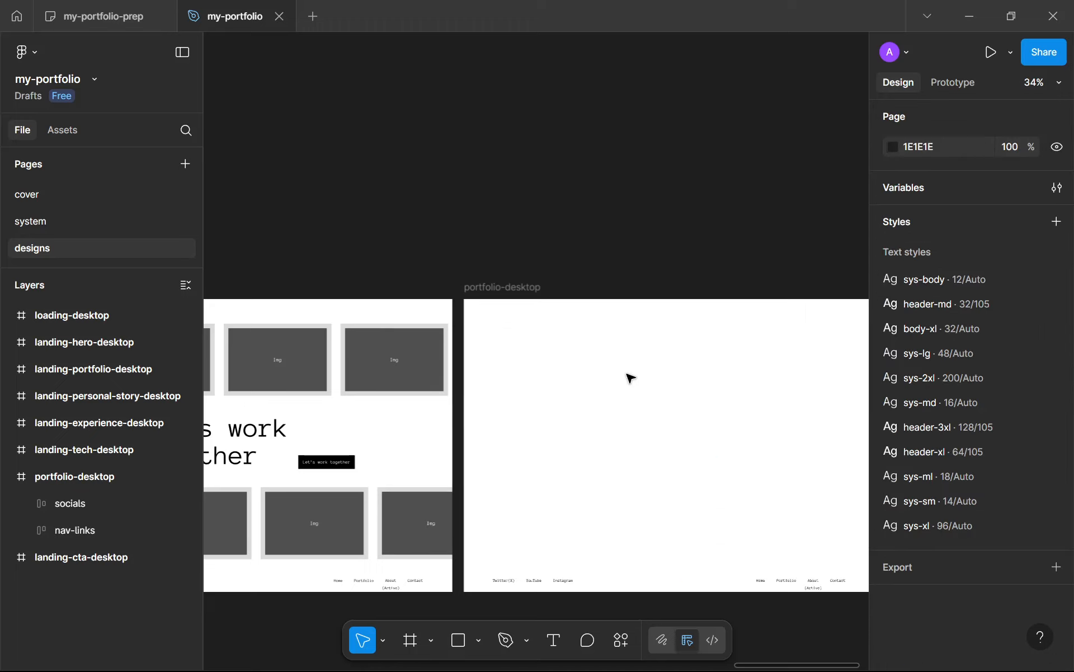
pyautogui.click(560, 579)
pyautogui.press('Delete')
# Step: Show the rulers and margin guides on the canvas
pyautogui.scroll(-1, 574, 504)
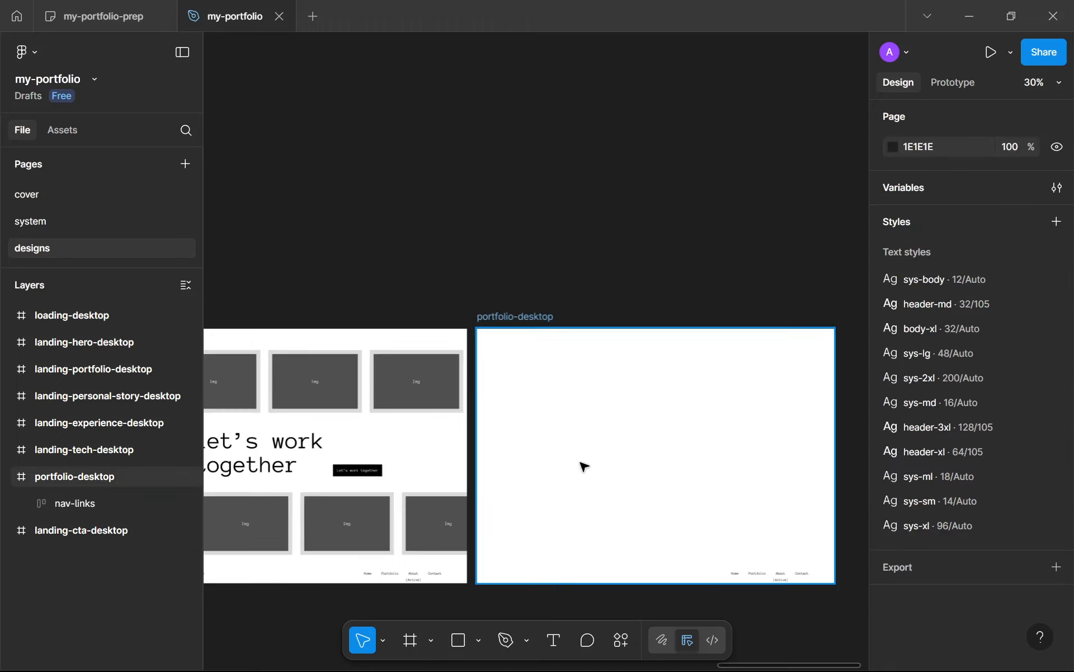
pyautogui.hotkey('shift', 'r')
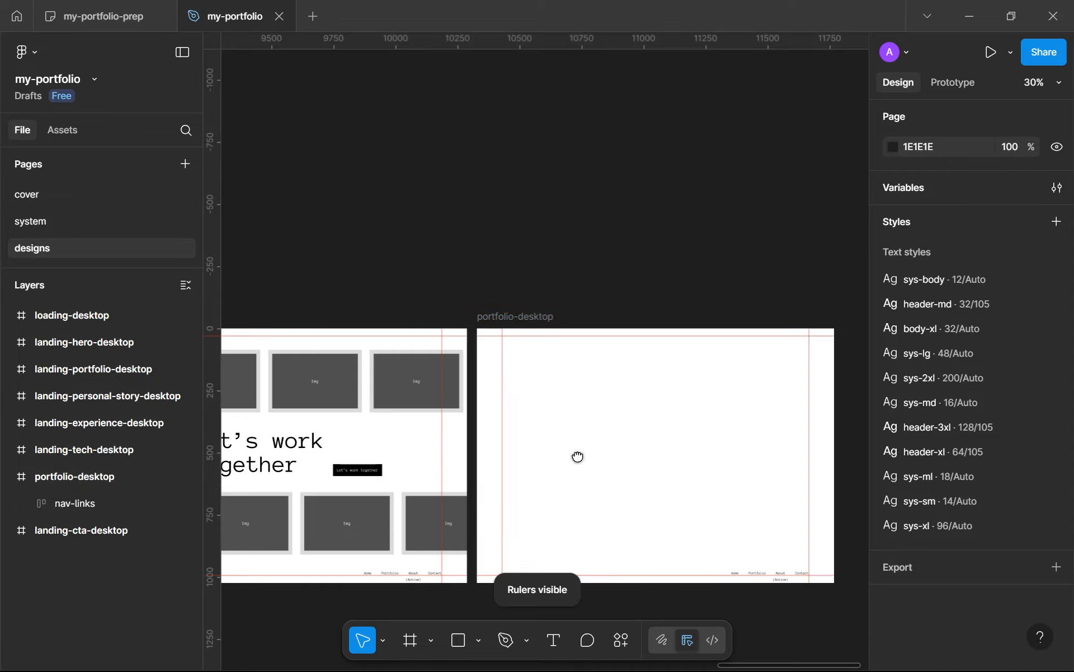
pyautogui.hotkey('shift', 'g')
# Step: Move the (Active) label in portfolio-desktop's nav-links under the Portfolio link, then collapse the nav-links layer
pyautogui.scroll(-2, 560, 445)
pyautogui.scroll(-5, 565, 459)
pyautogui.scroll(12, 594, 479)
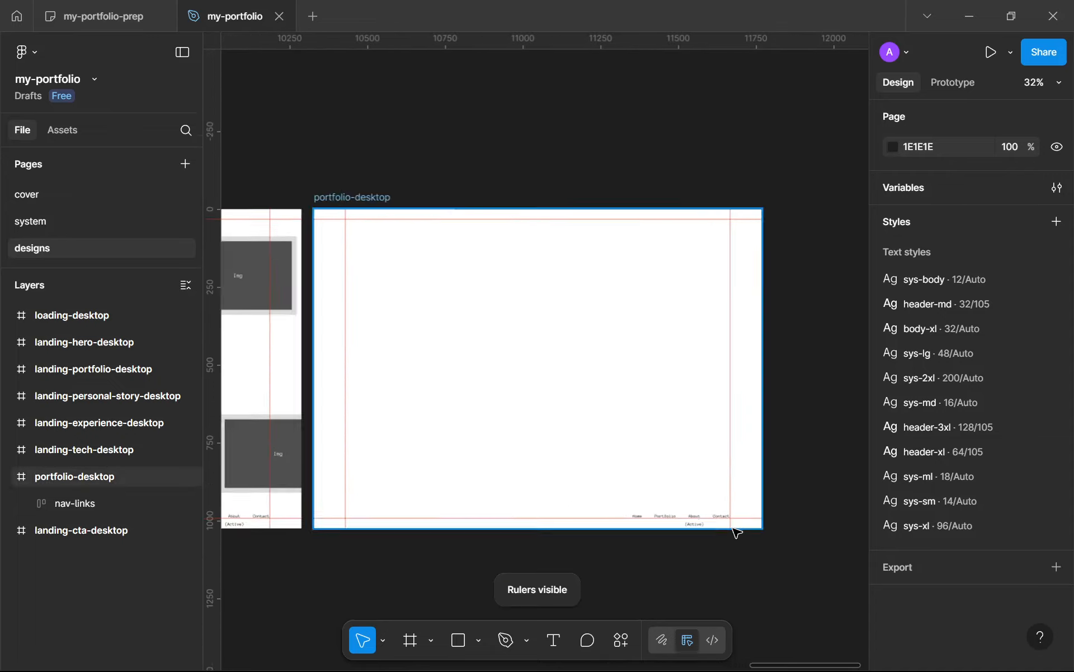
pyautogui.click(761, 559)
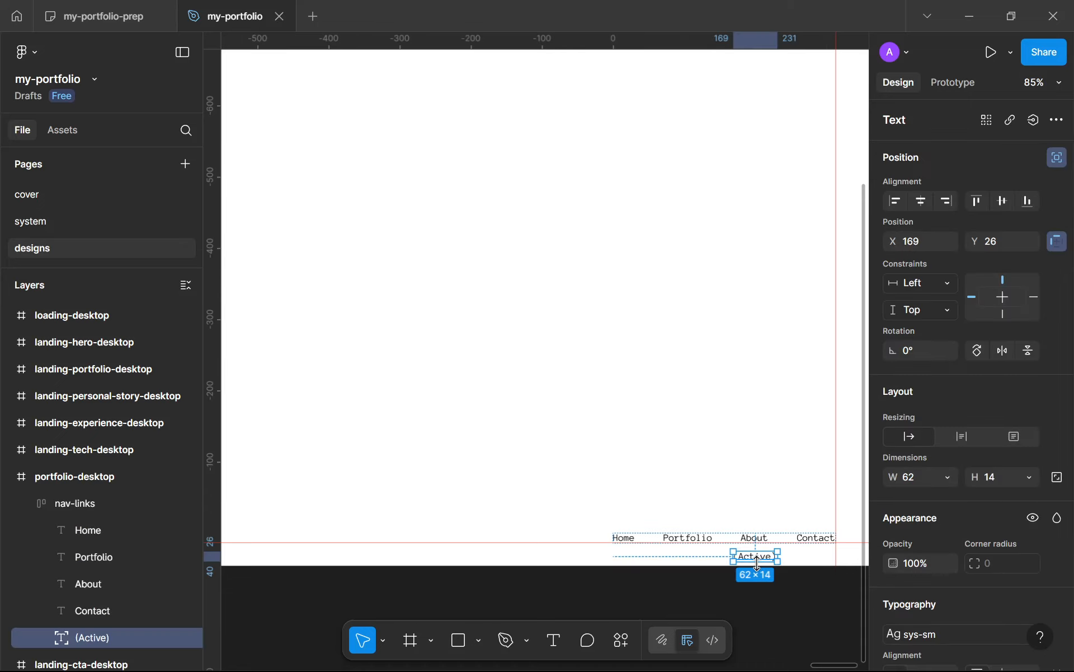
pyautogui.moveTo(752, 559); pyautogui.dragTo(704, 560)
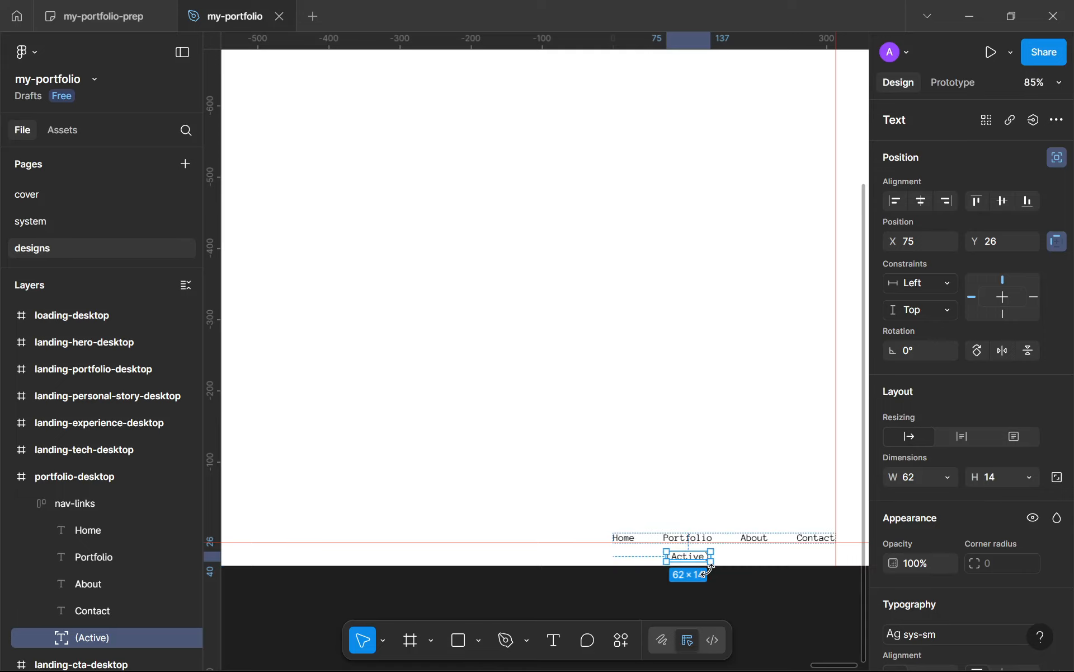
pyautogui.click(724, 598)
pyautogui.scroll(-6, 723, 598)
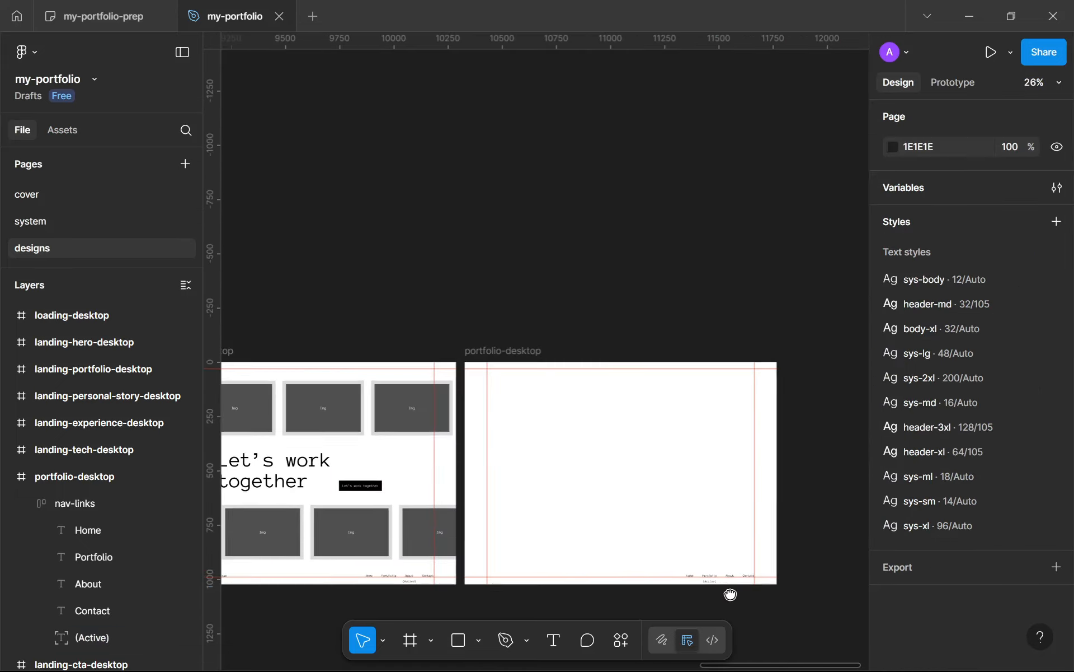
pyautogui.click(28, 503)
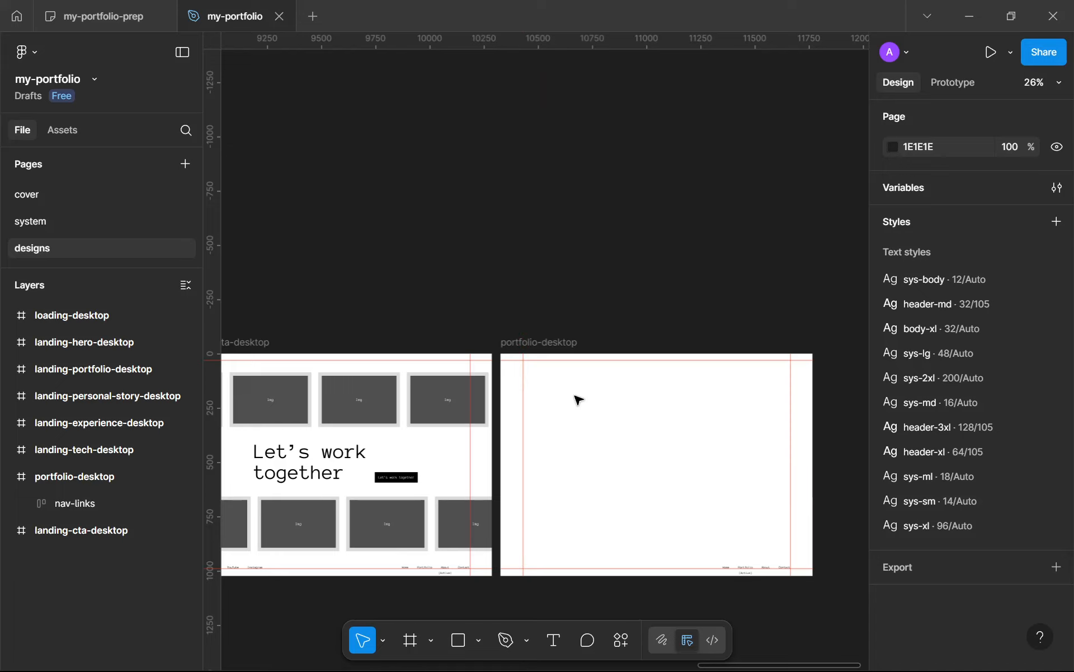
# Step: Duplicate the header of landing-experience-desktop and place the copy in the upper part of the portfolio-desktop frame
pyautogui.scroll(-5, 575, 400)
pyautogui.moveTo(490, 391); pyautogui.dragTo(732, 354)
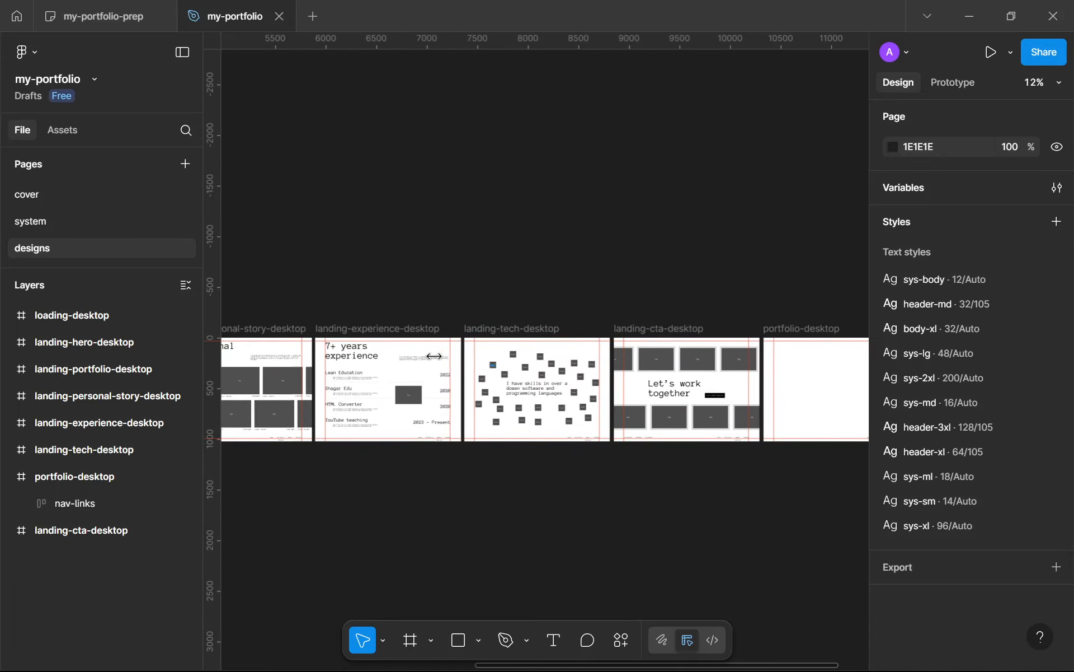
pyautogui.doubleClick(365, 357)
pyautogui.hotkey('ctrl', 'd')
pyautogui.scroll(-5, 384, 365)
pyautogui.moveTo(385, 367); pyautogui.dragTo(581, 351)
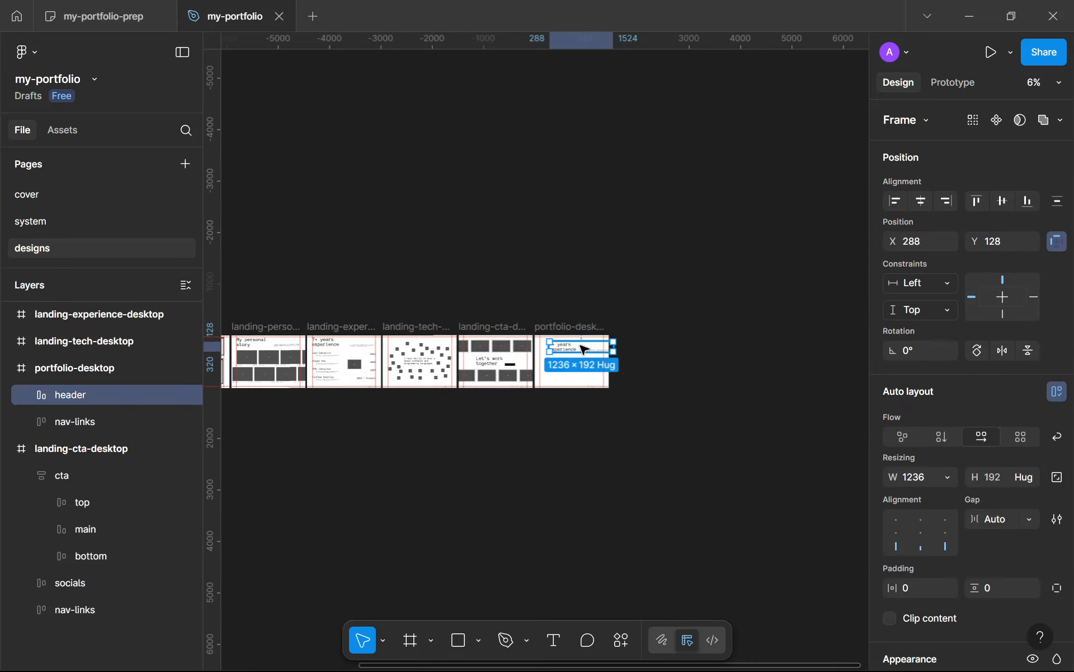
# Step: Replace the copied header's "7+ years experience" title with "Be the next"
pyautogui.scroll(5, 584, 350)
pyautogui.doubleClick(501, 368)
pyautogui.doubleClick(501, 367)
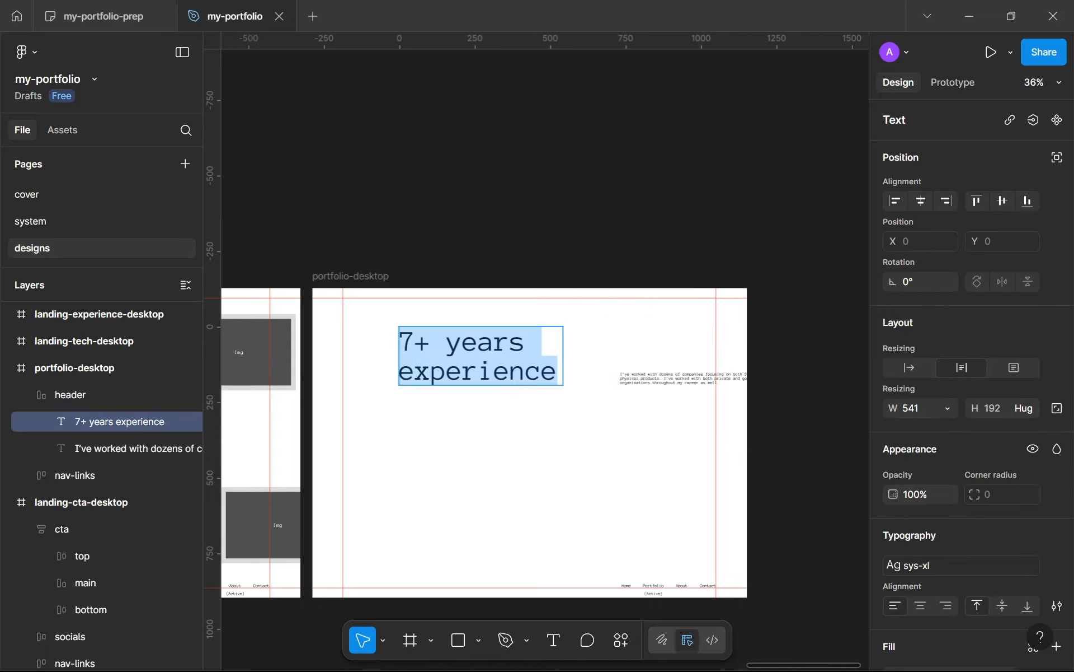
pyautogui.write('B')
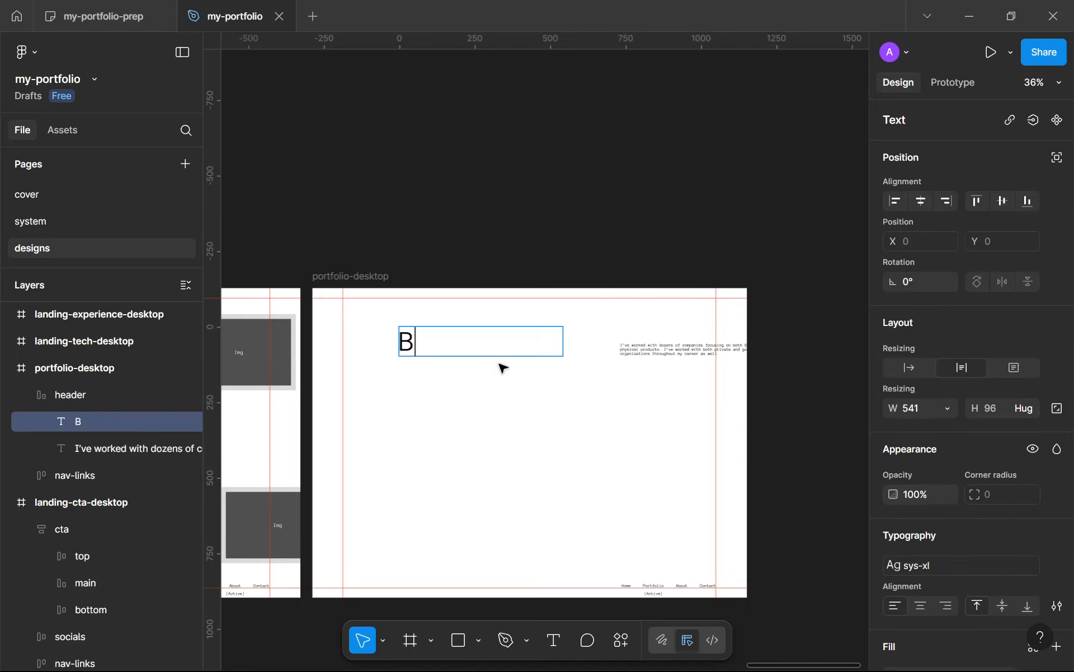
pyautogui.write('e the next')
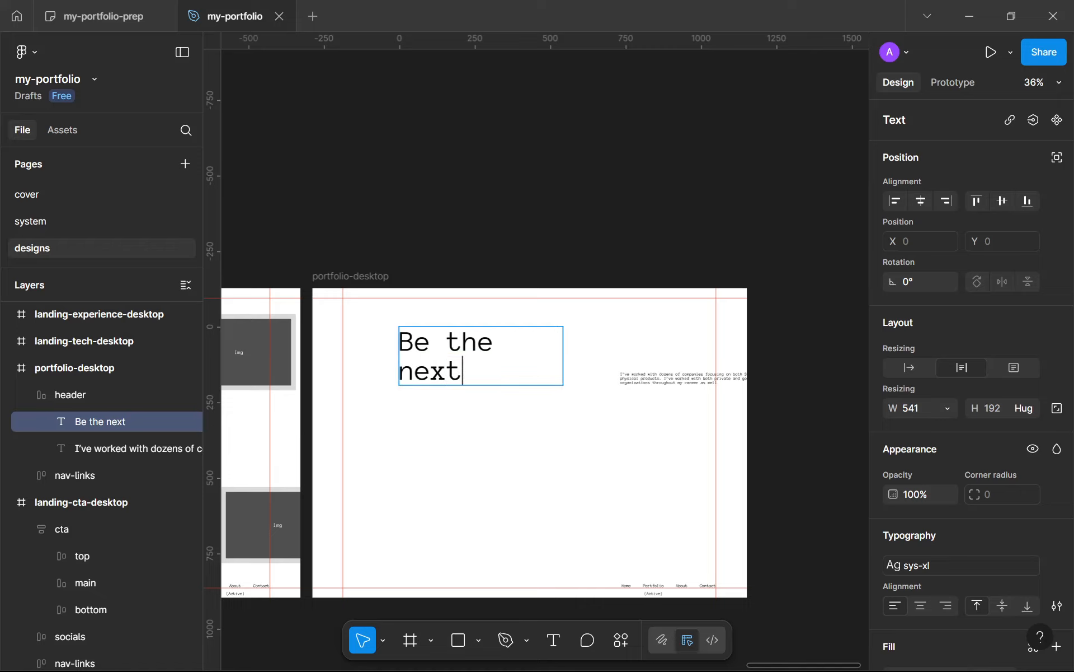
pyautogui.press('Escape')
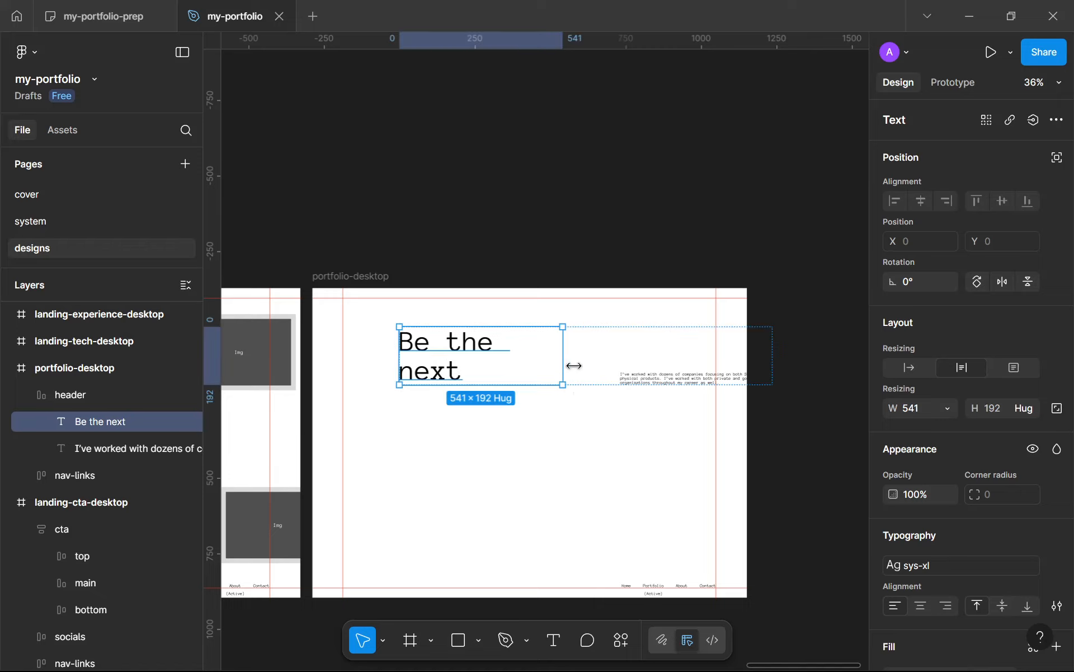
# Step: Widen the "Be the next" title to fit on one line and align the header to the guides at X 102, Y 32
pyautogui.moveTo(574, 366); pyautogui.dragTo(551, 312)
pyautogui.scroll(8, 687, 323)
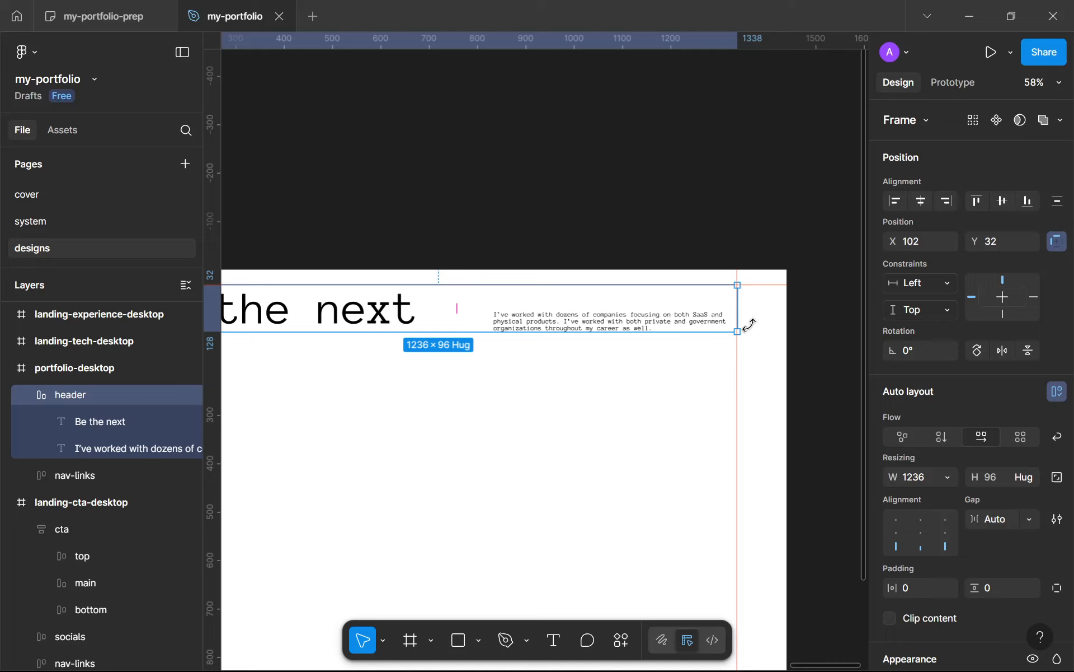
pyautogui.scroll(-5, 504, 302)
pyautogui.hscroll(-3, 448, 307)
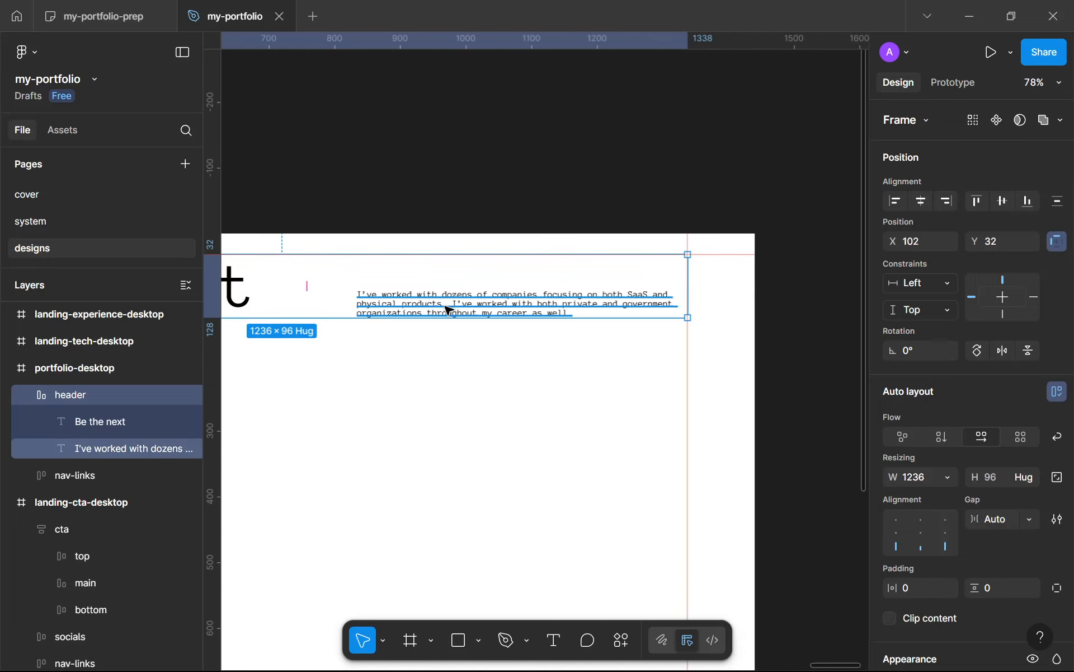
# Step: Replace the header's description paragraph with text starting "I've worked with many companies as a designer"
pyautogui.click(448, 308)
pyautogui.scroll(-3, 448, 310)
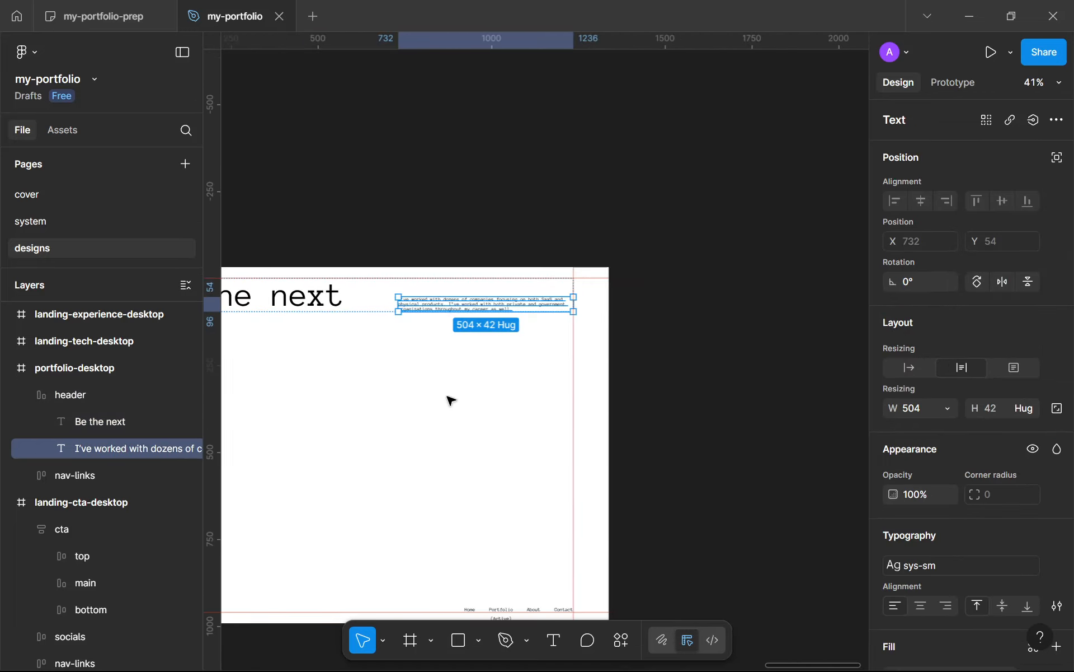
pyautogui.doubleClick(448, 302)
pyautogui.scroll(3, 448, 302)
pyautogui.scroll(-3, 678, 318)
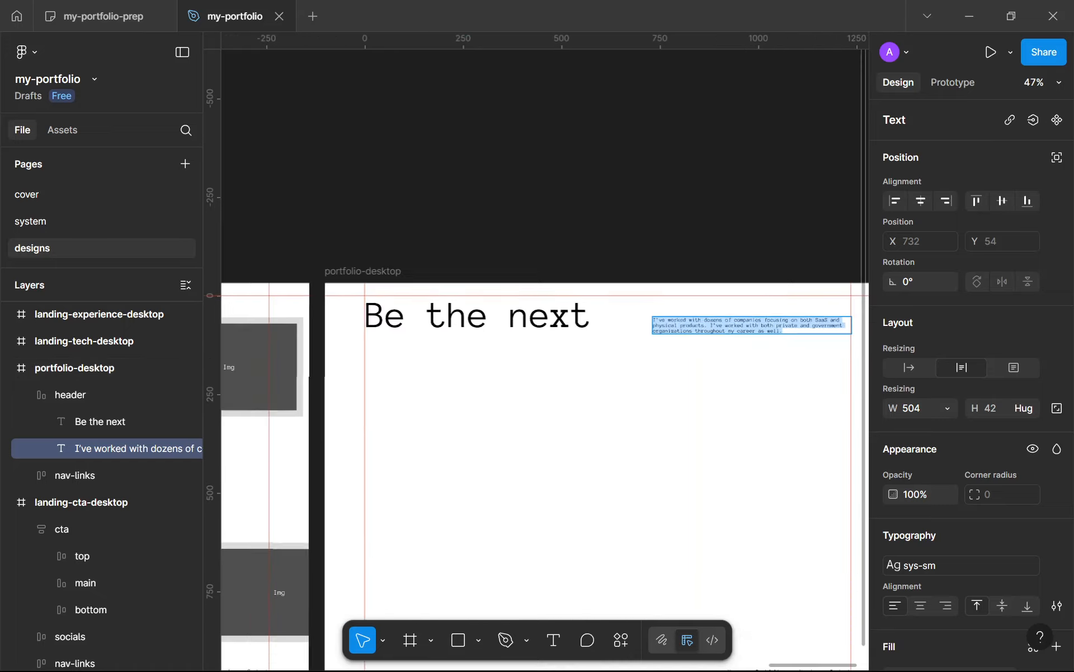
pyautogui.scroll(6, 614, 323)
pyautogui.moveTo(614, 323); pyautogui.dragTo(590, 321)
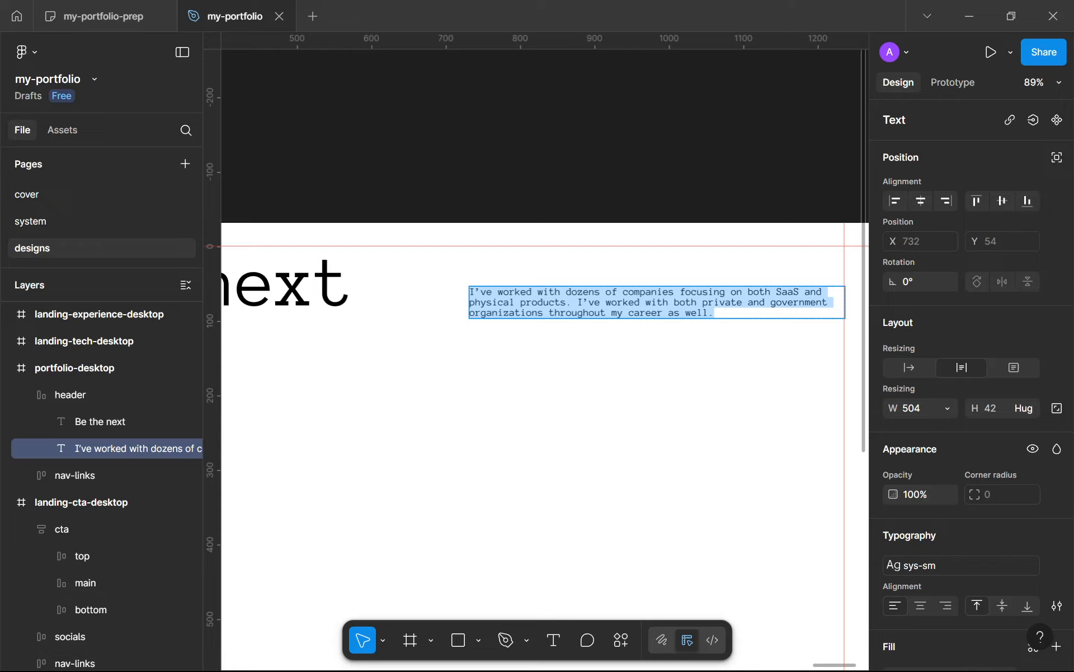
pyautogui.write("I've wi")
pyautogui.press('BackSpace')
pyautogui.write('ok')
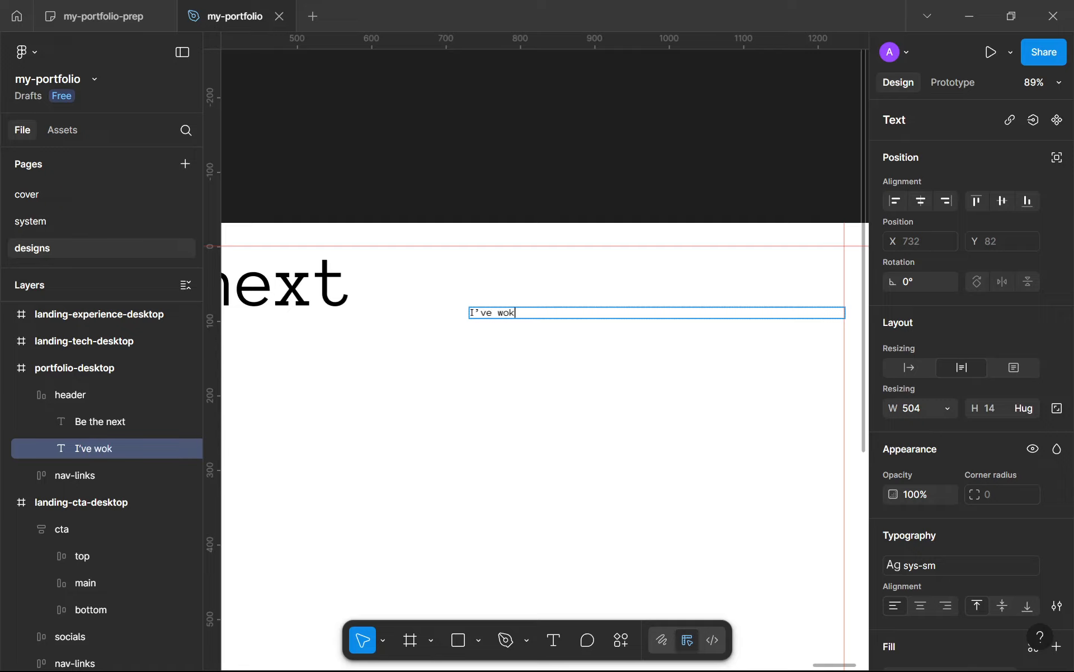
pyautogui.write('ed wi')
pyautogui.press('BackSpace')
pyautogui.press('BackSpace')
pyautogui.press('BackSpace')
pyautogui.press('BackSpace')
pyautogui.press('BackSpace')
pyautogui.press('BackSpace')
pyautogui.press('BackSpace')
pyautogui.press('BackSpace')
pyautogui.write('worked with many')
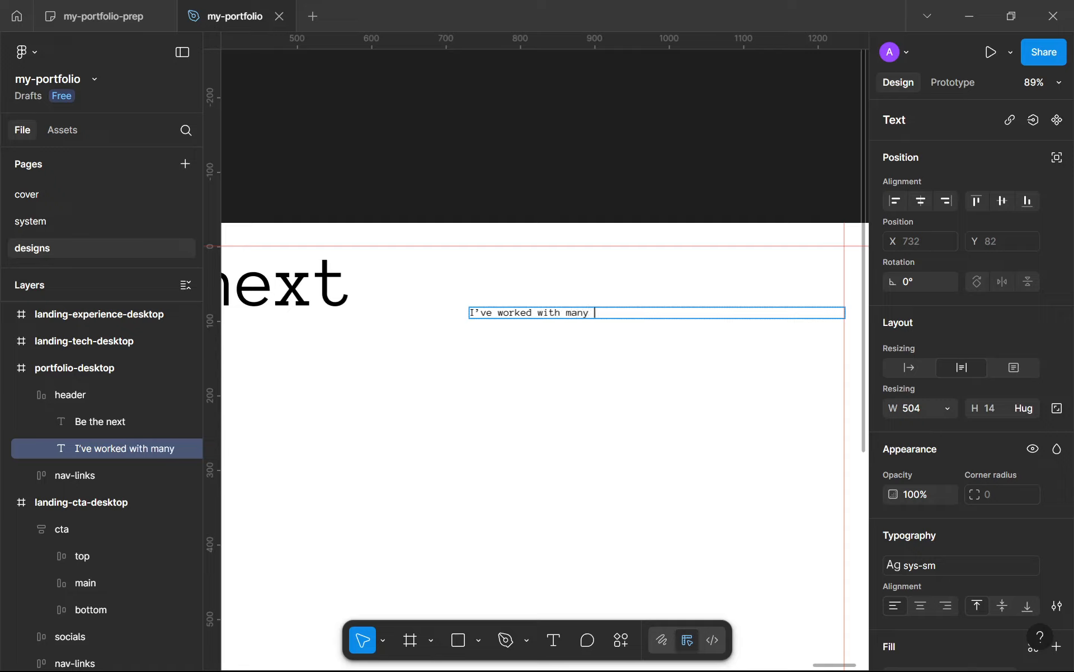
pyautogui.write(' companies')
pyautogui.hotkey('ctrl', 'a')
pyautogui.write('s')
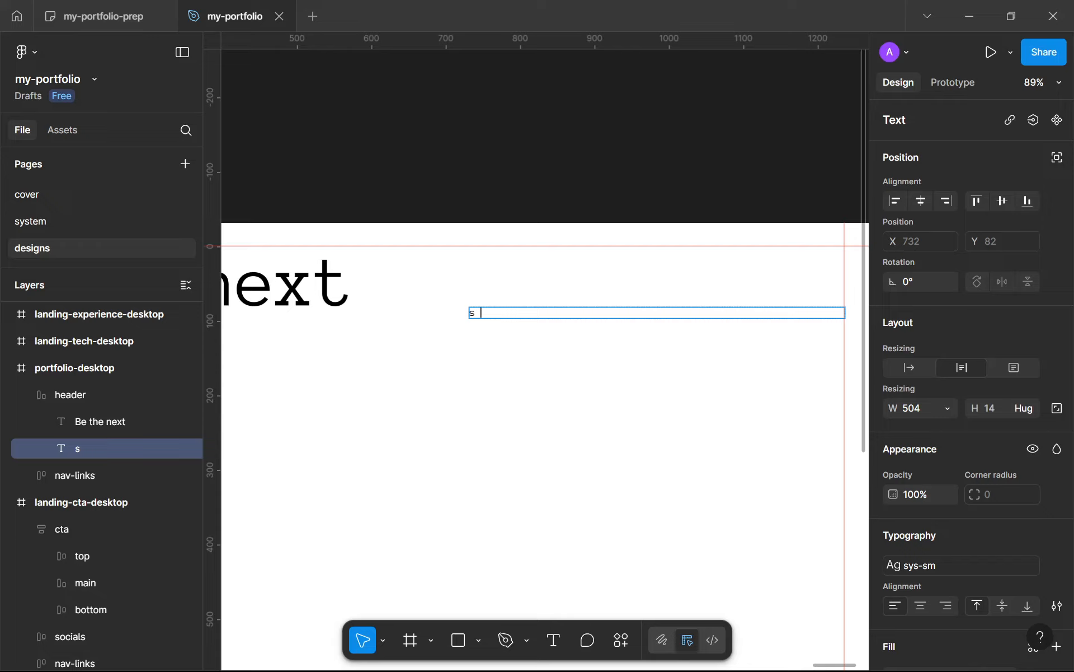
pyautogui.hotkey('ctrl', 'z')
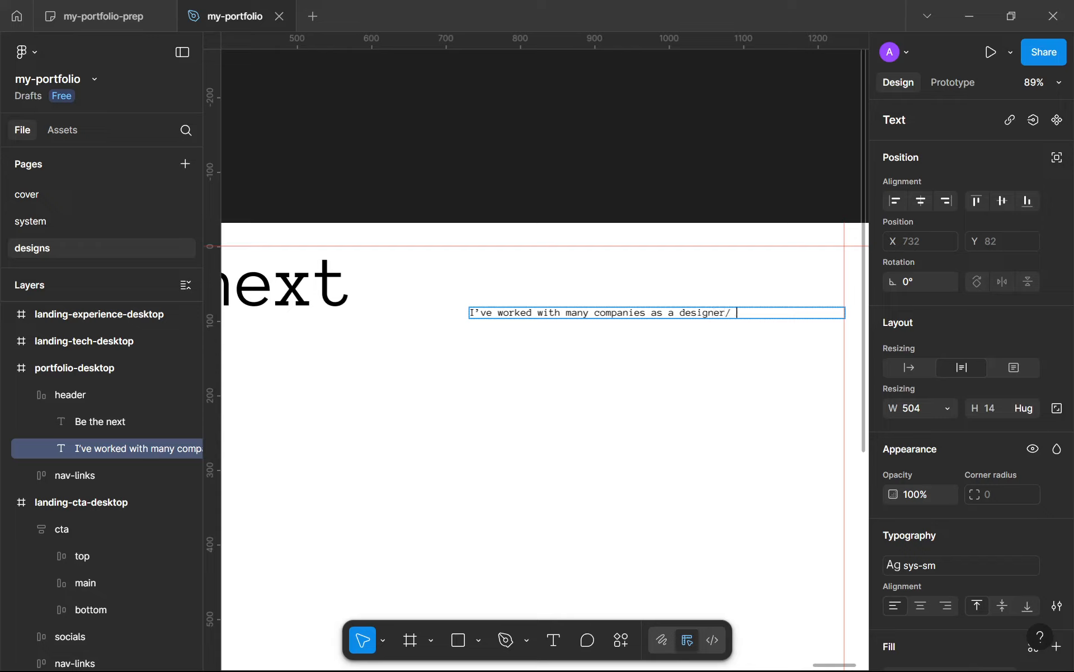
# Step: Continue the header description with "developer or both and all my clients are satisfied so take"
pyautogui.write('eloper or both and all m')
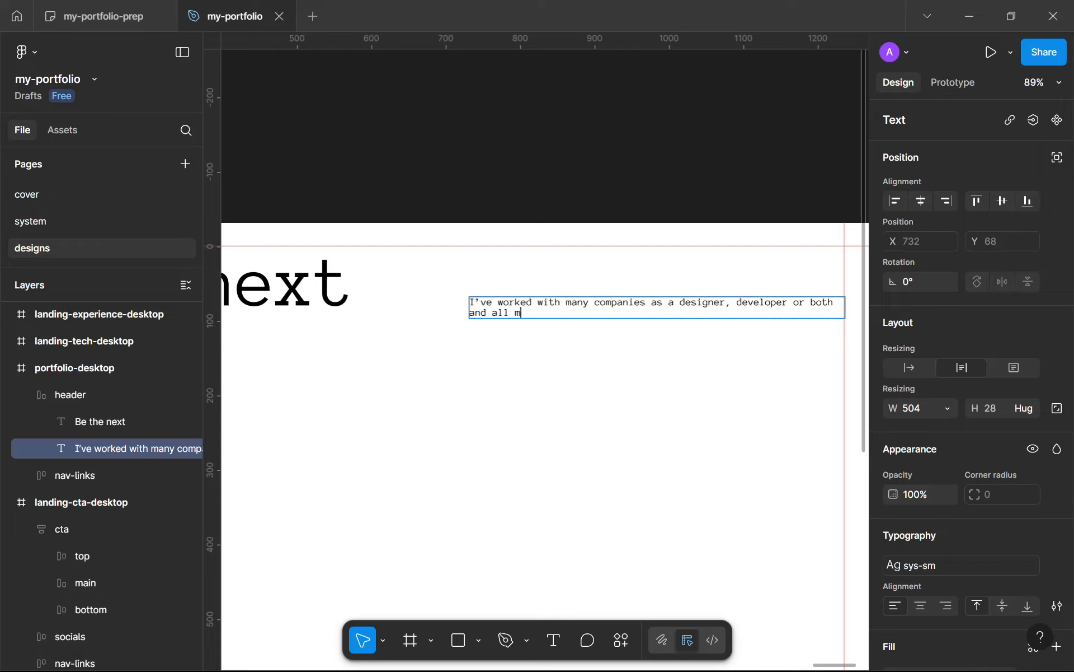
pyautogui.write('y clients are satisfied so th')
pyautogui.write('ke ')
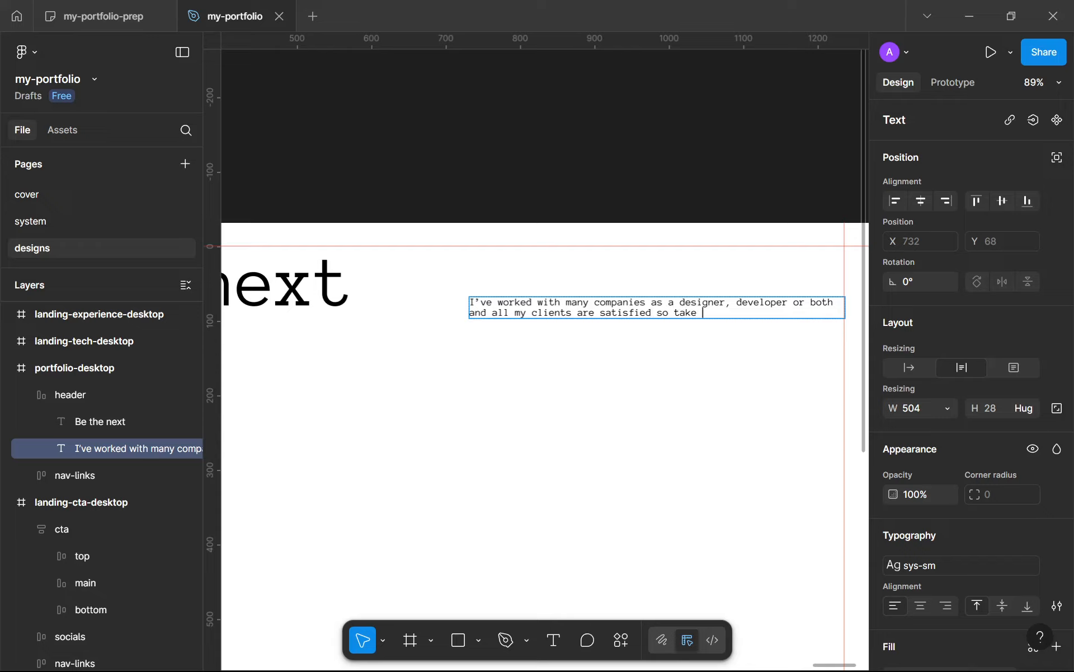
pyautogui.write('your chang')
# Step: Finish the header description with "your chance and get a strong digital presence." and deselect it
pyautogui.write('e and become')
pyautogui.hotkey('ctrl', 'BackSpace')
pyautogui.write('get a')
pyautogui.write('trong')
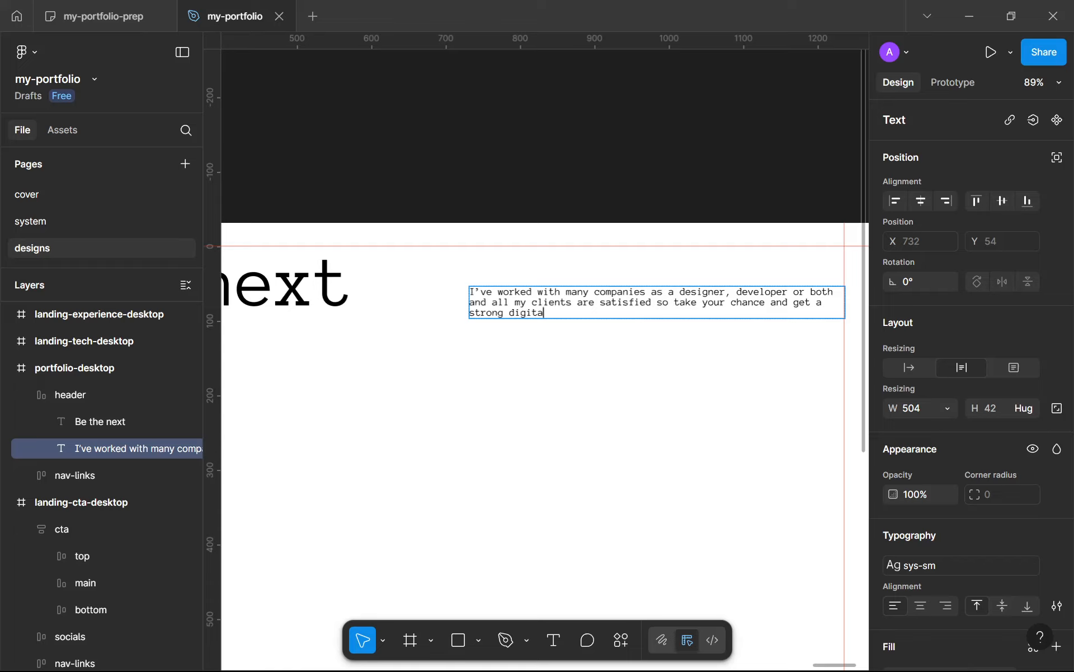
pyautogui.write('digital presence.')
pyautogui.press('Escape')
pyautogui.scroll(-3, 642, 456)
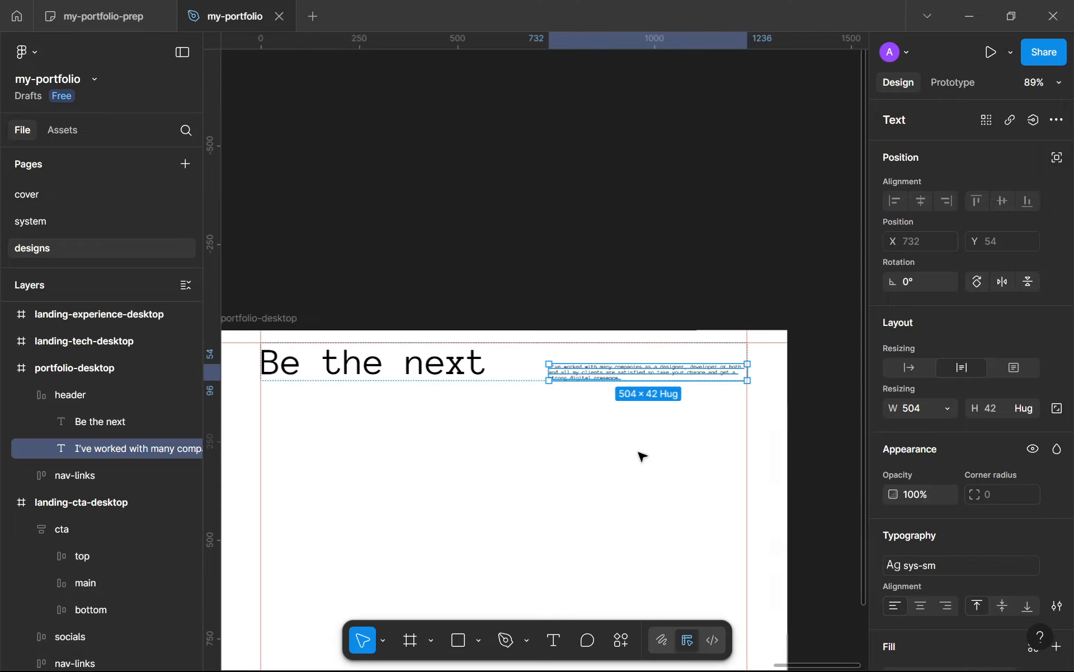
pyautogui.moveTo(643, 456); pyautogui.dragTo(771, 400)
pyautogui.scroll(-4, 733, 408)
pyautogui.click(730, 410)
pyautogui.scroll(2, 733, 410)
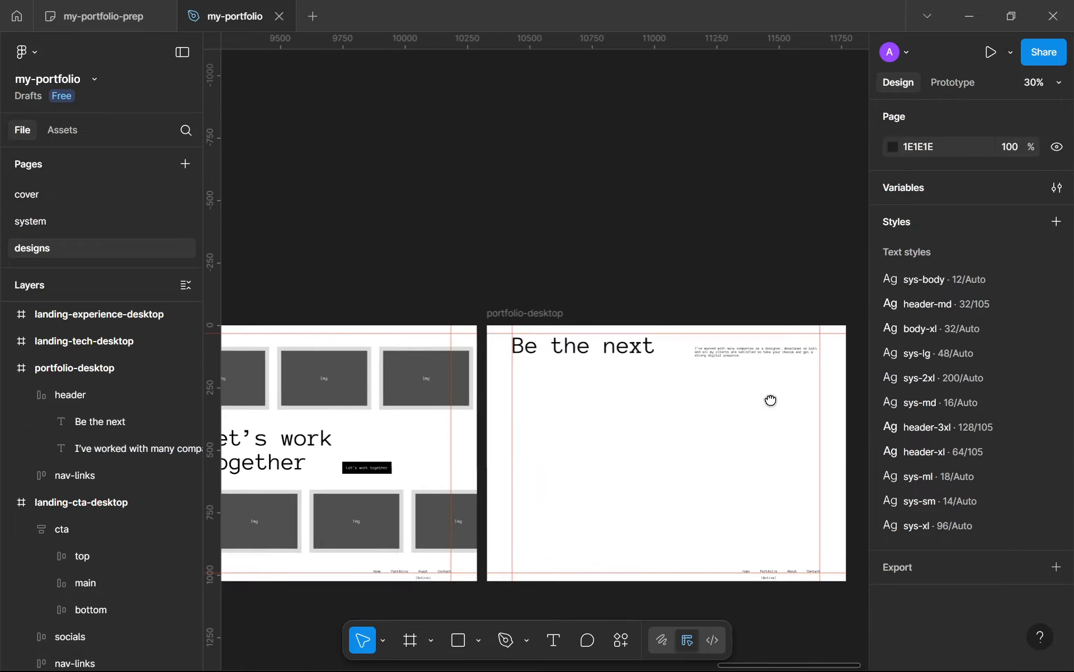
# Step: Copy the first memory card from the top row of landing-personal-story-desktop into the portfolio-desktop frame below its header
pyautogui.scroll(-5, 645, 439)
pyautogui.hscroll(-3, 336, 417)
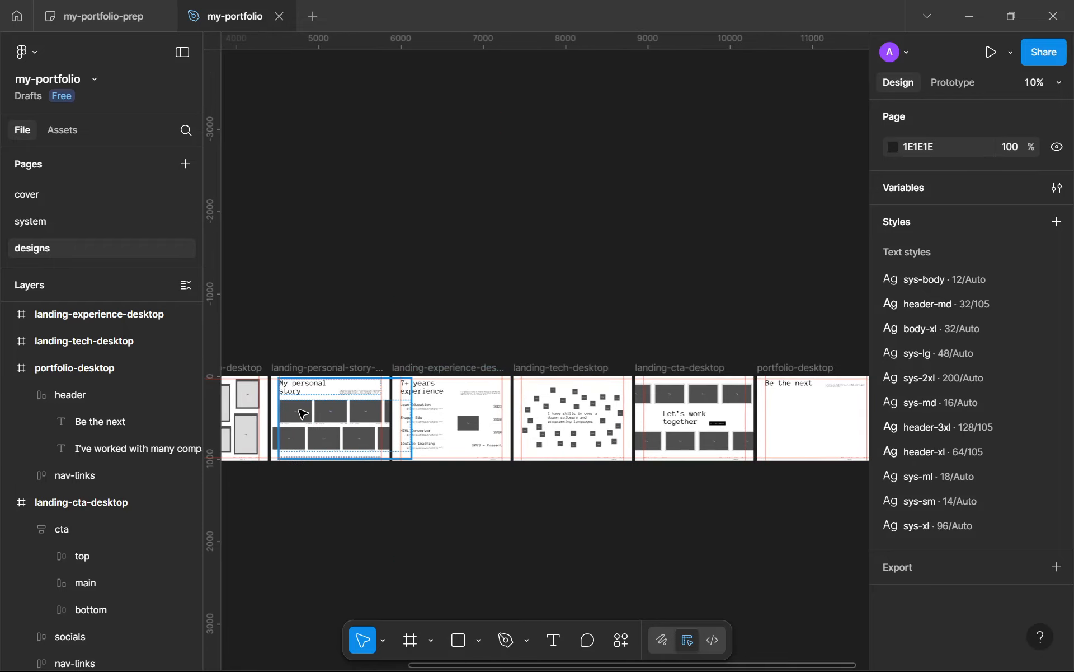
pyautogui.click(302, 414)
pyautogui.scroll(6, 314, 417)
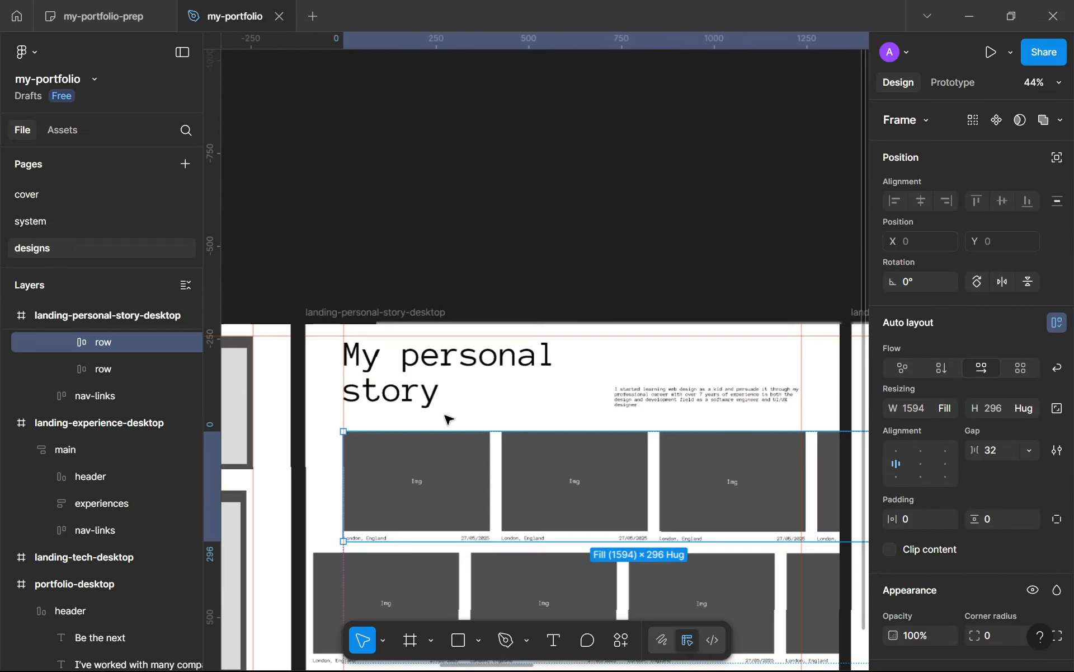
pyautogui.click(426, 509)
pyautogui.scroll(-6, 403, 504)
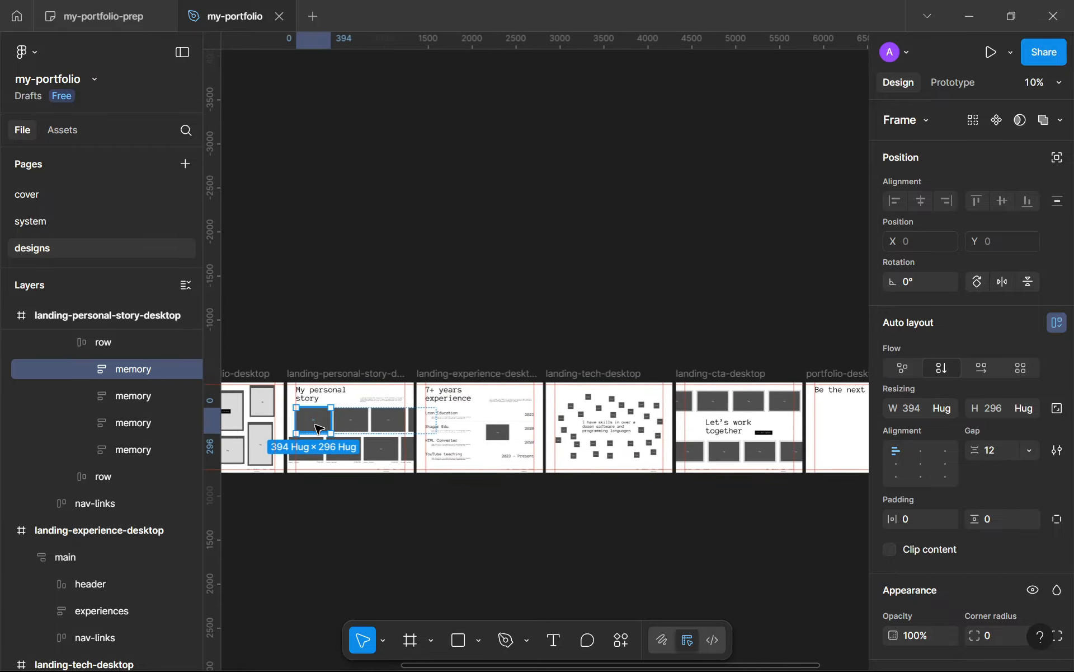
pyautogui.moveTo(320, 431); pyautogui.dragTo(614, 432)
pyautogui.scroll(-1, 614, 432)
pyautogui.scroll(10, 614, 432)
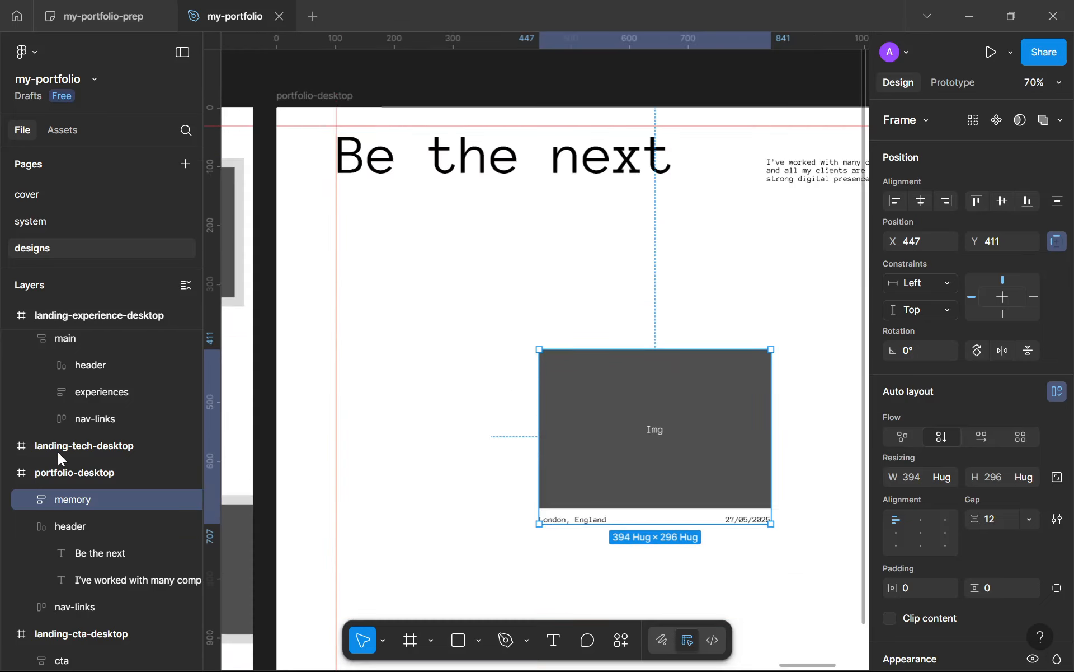
# Step: Rename the copied memory card layer as work and enlarge its image to about 716 × 490
pyautogui.doubleClick(61, 500)
pyautogui.write('work')
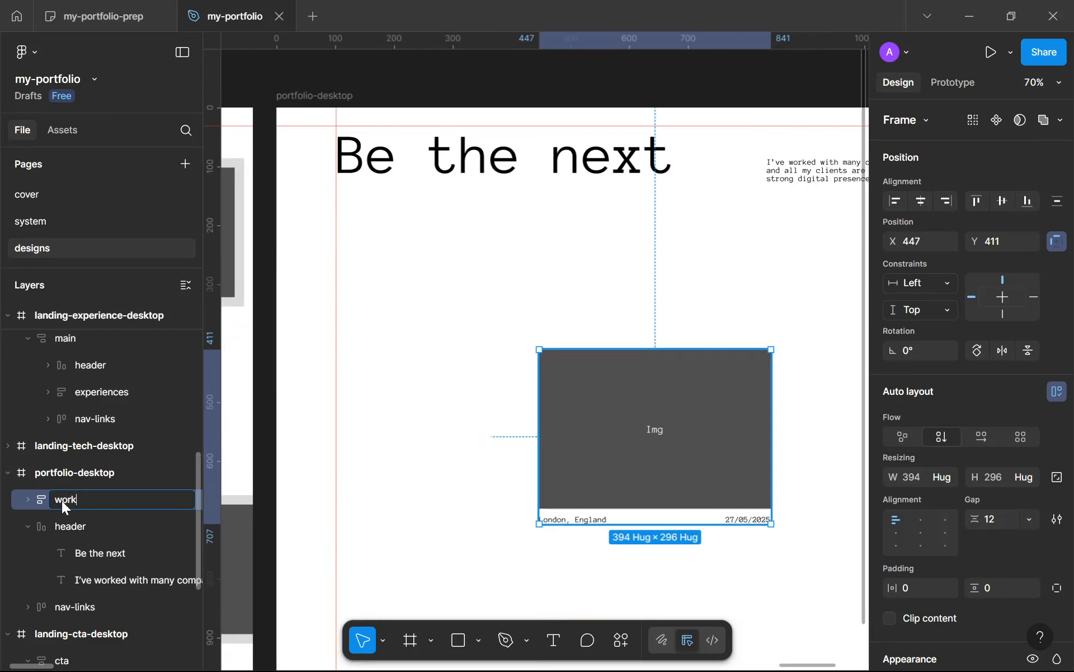
pyautogui.press('Return')
pyautogui.scroll(-2, 731, 439)
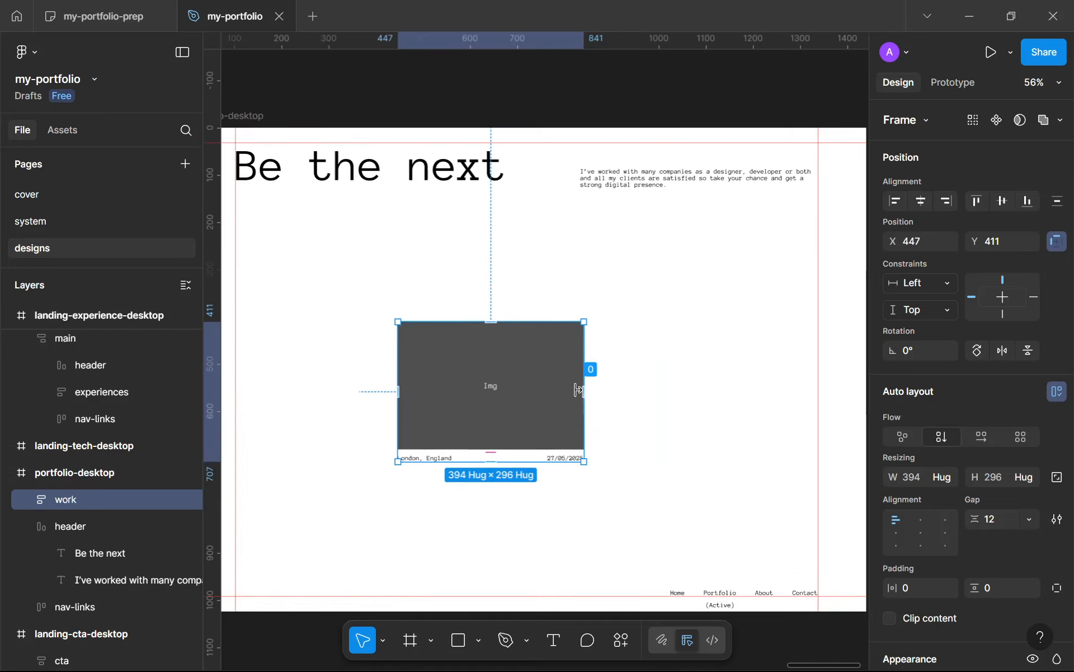
pyautogui.click(572, 431)
pyautogui.moveTo(571, 448); pyautogui.dragTo(636, 556)
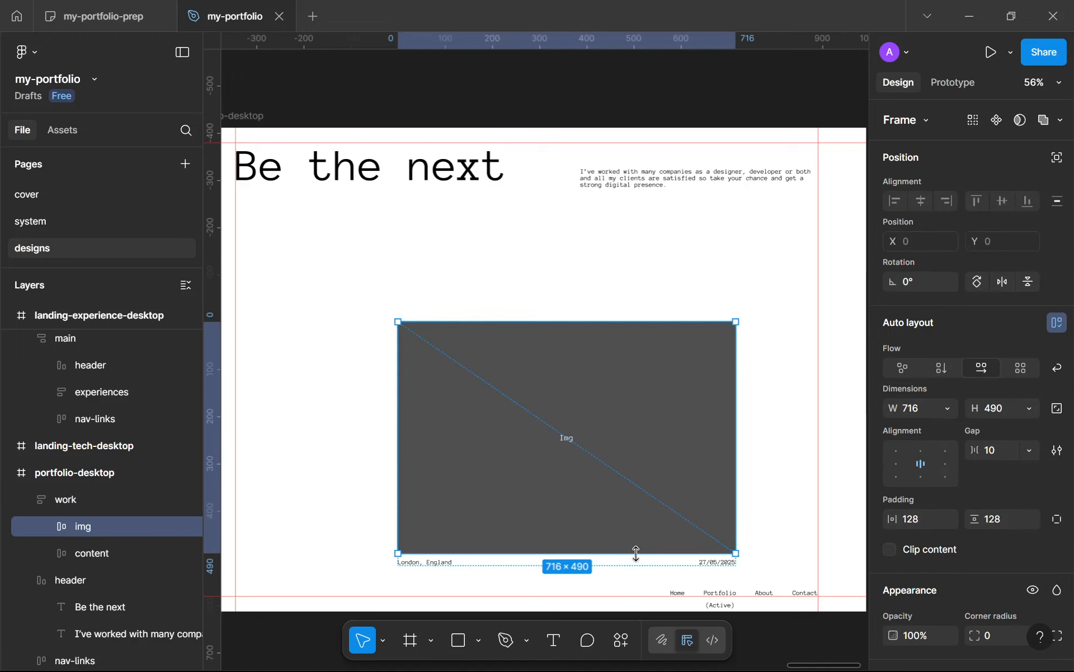
# Step: Replace the "London, England" caption under the work card's image with "Lean.ai"
pyautogui.doubleClick(421, 567)
pyautogui.keyDown('ctrl'); pyautogui.scroll(8, 425, 563); pyautogui.keyUp('ctrl')
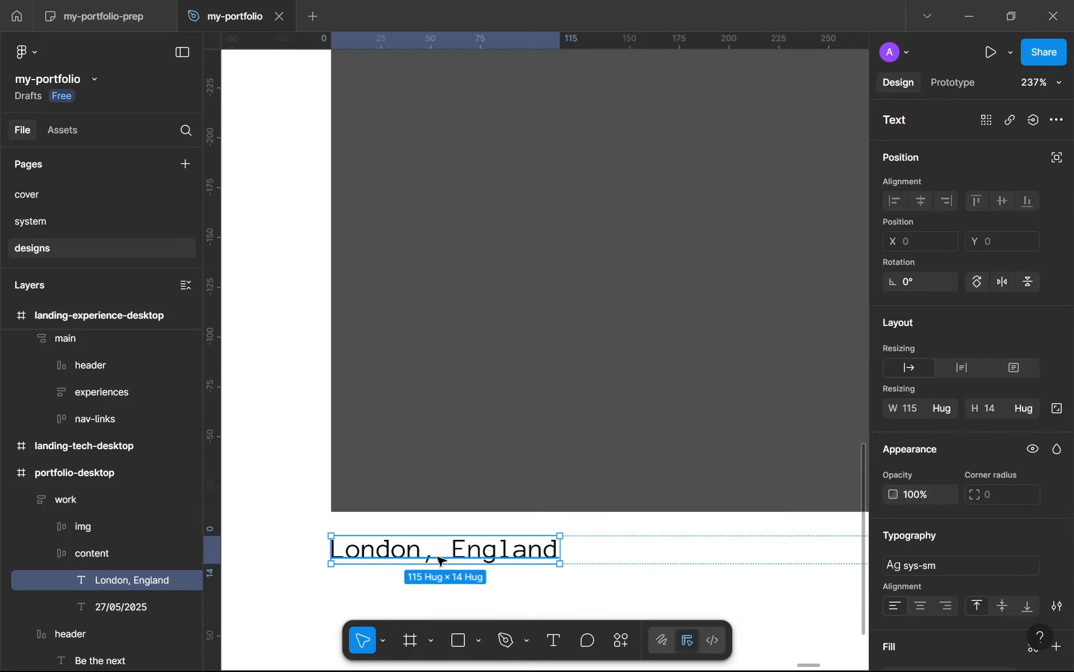
pyautogui.press('Return')
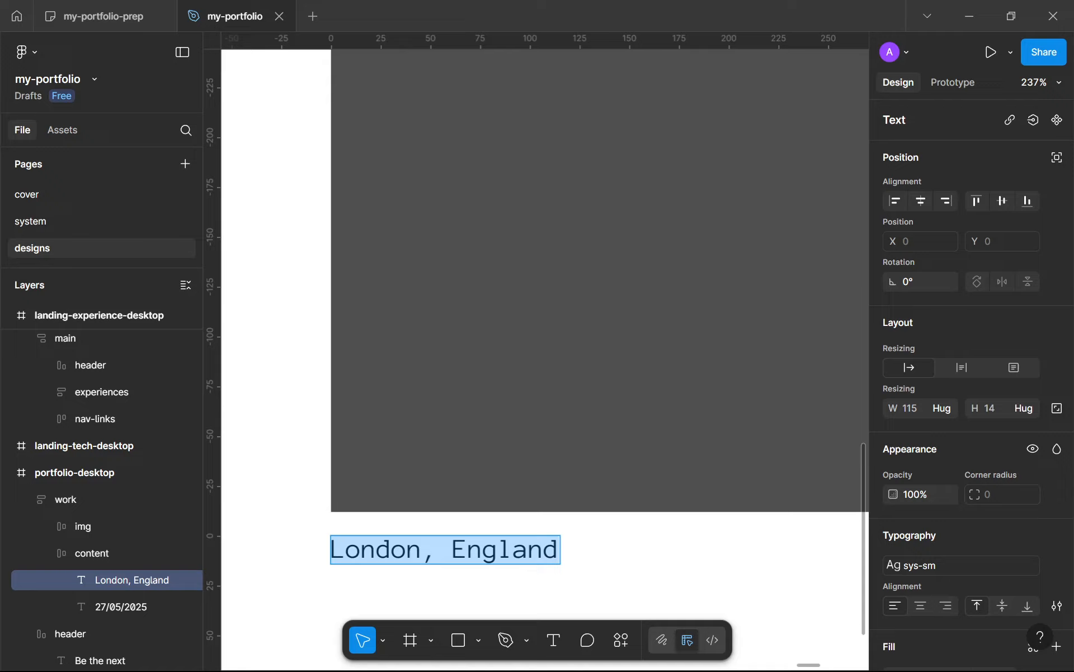
pyautogui.write('Lean')
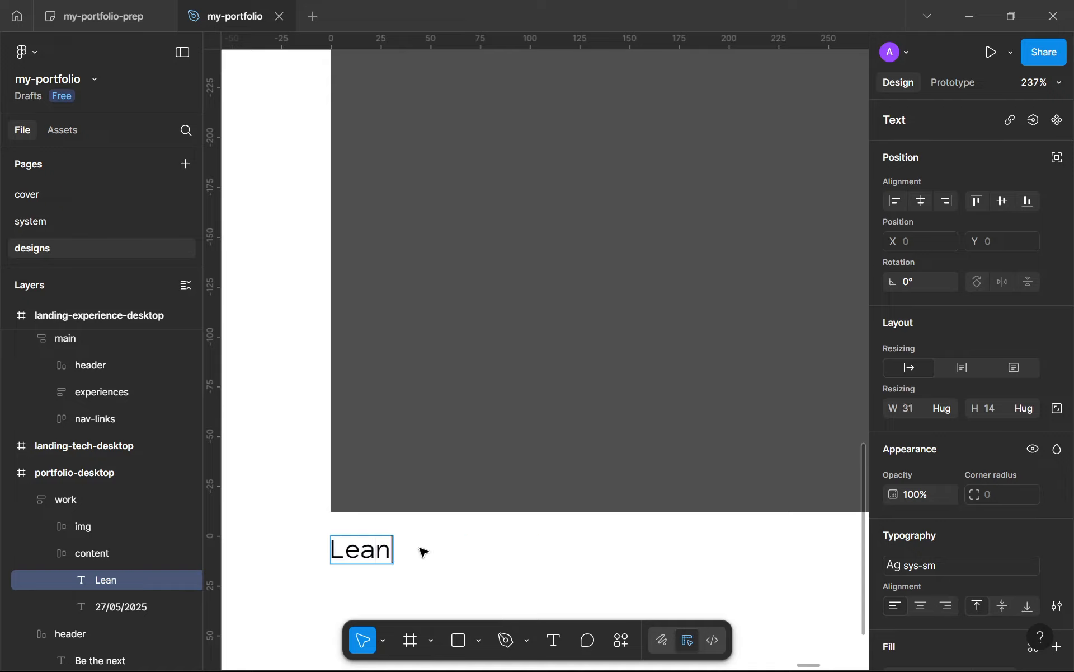
pyautogui.write('.ai')
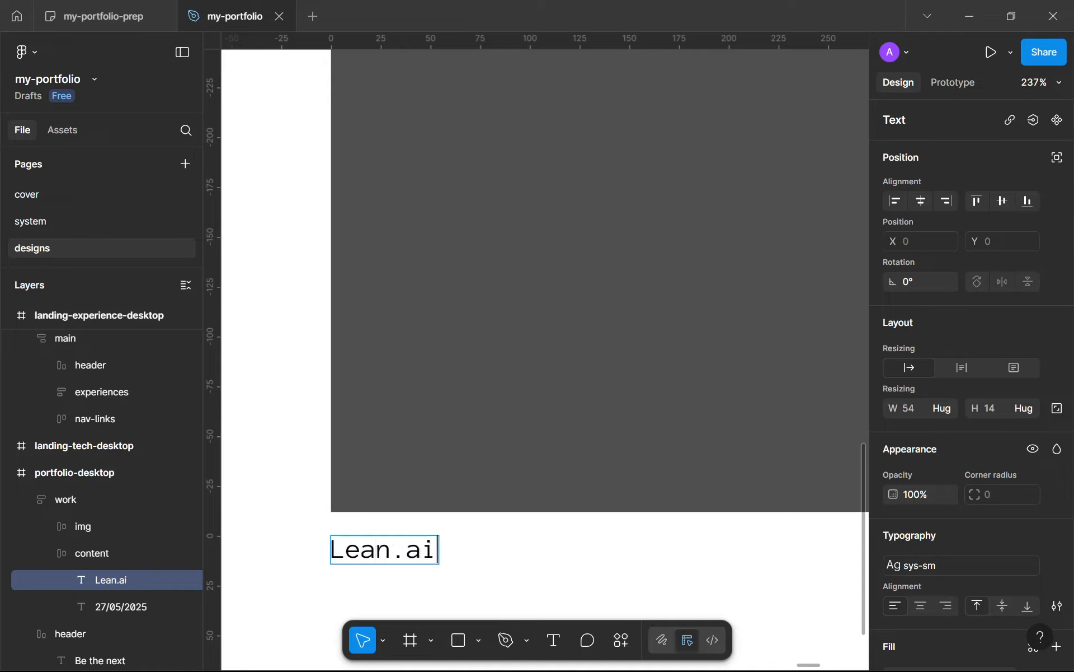
pyautogui.press('Escape')
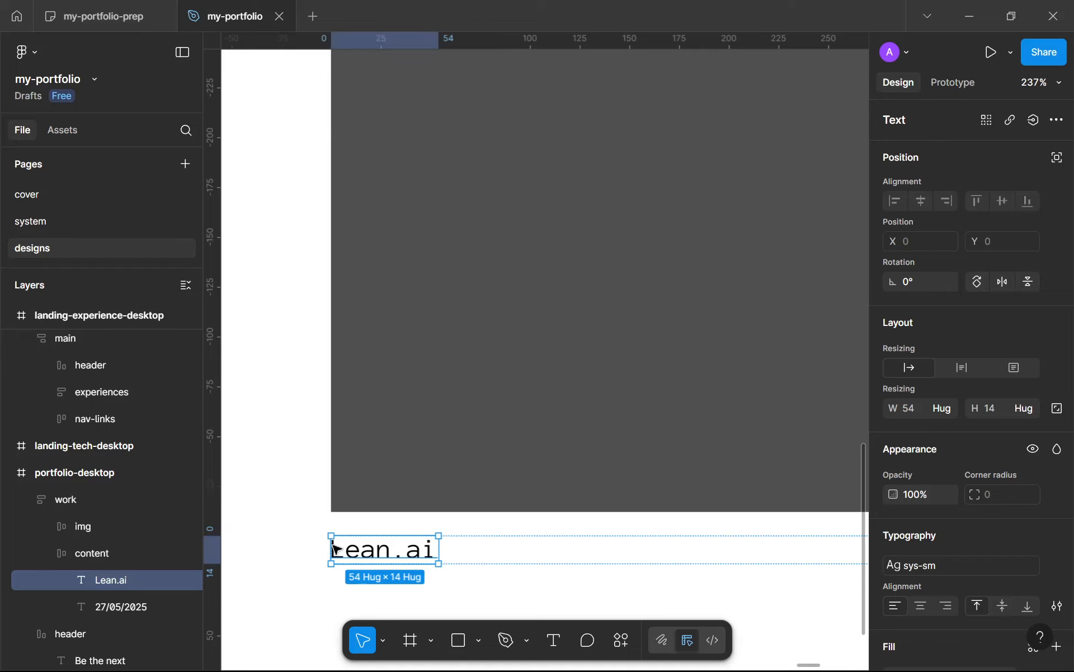
# Step: Shorten the work card's caption to "Lean" and set its text box to auto width
pyautogui.doubleClick(411, 536)
pyautogui.doubleClick(410, 550)
pyautogui.moveTo(393, 550); pyautogui.dragTo(438, 551)
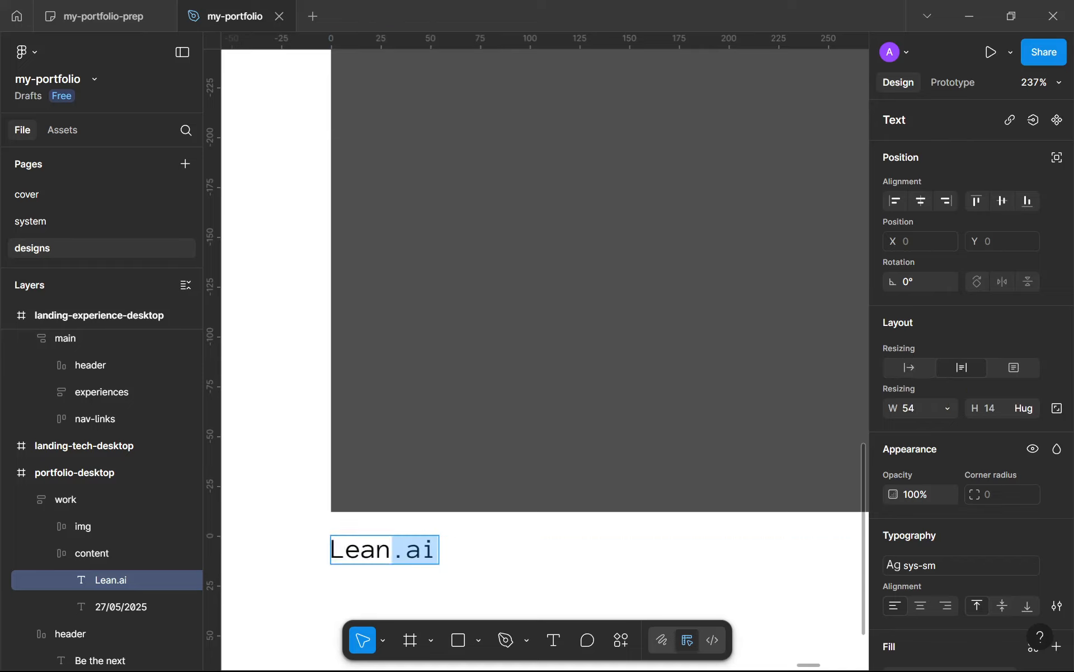
pyautogui.press('BackSpace')
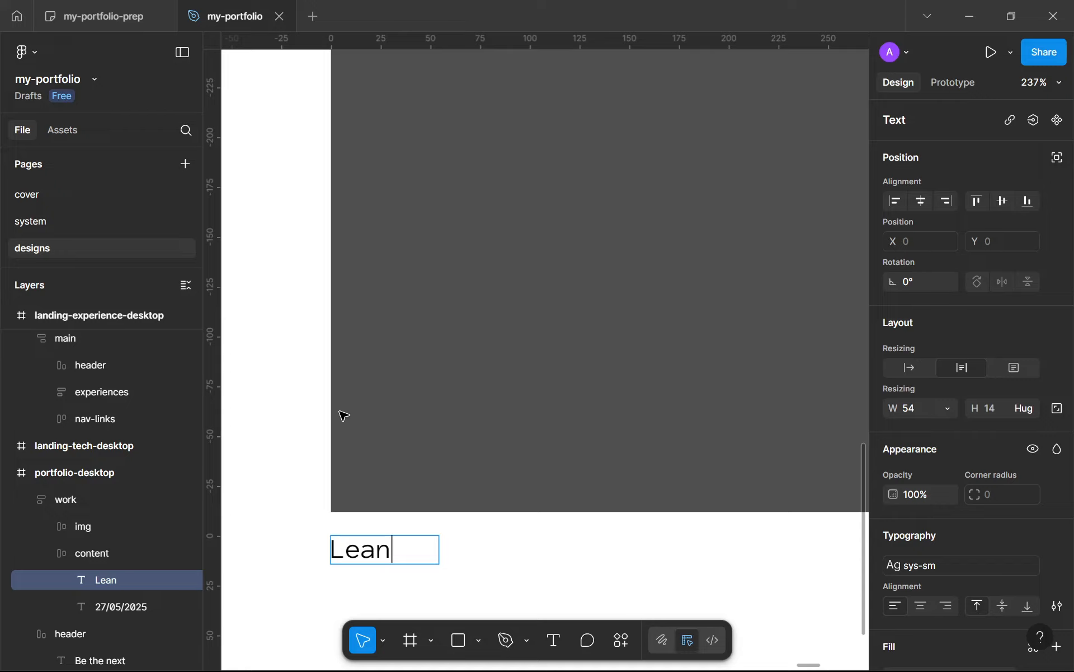
pyautogui.press('Escape')
pyautogui.click(918, 372)
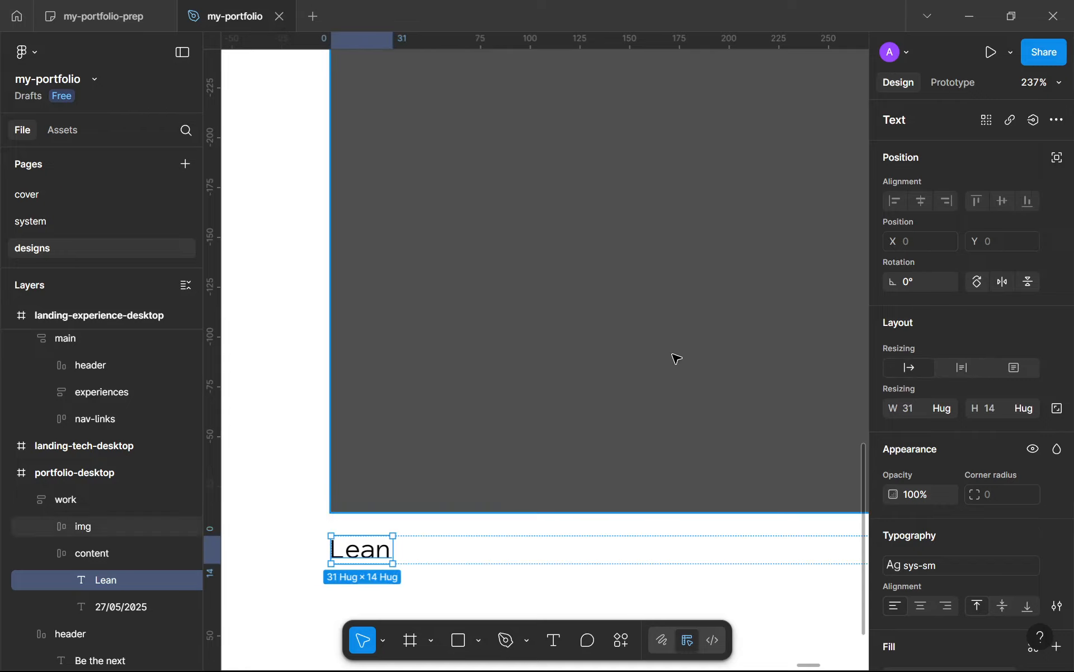
# Step: Enlarge the work card's image to about 766 × 524
pyautogui.scroll(-5, 676, 357)
pyautogui.scroll(-6, 683, 391)
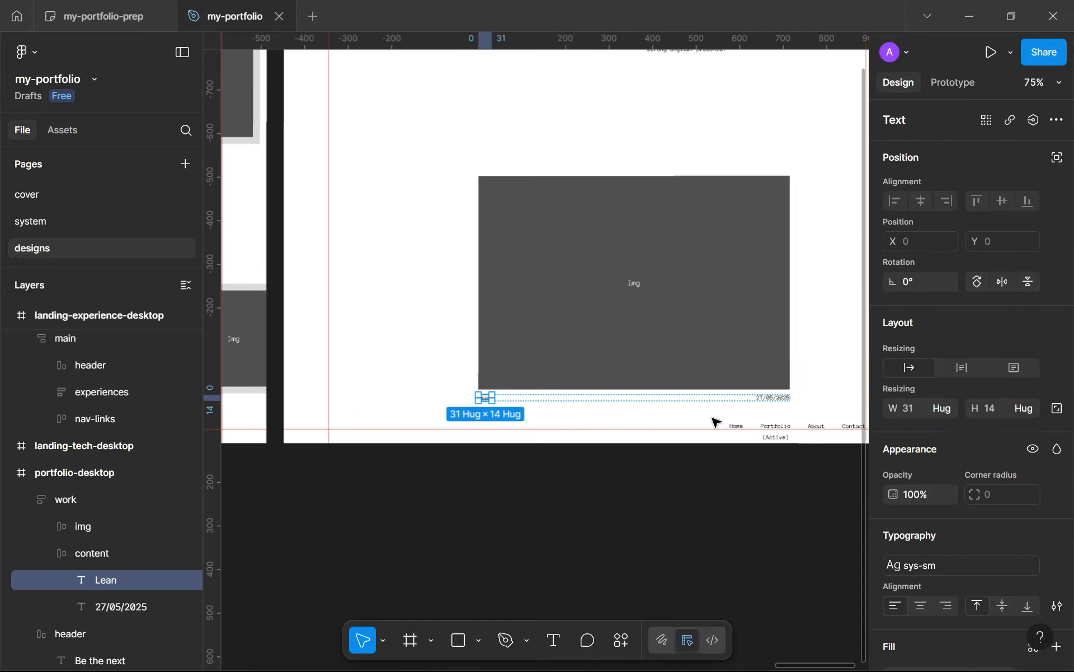
pyautogui.click(619, 302)
pyautogui.moveTo(619, 303); pyautogui.dragTo(655, 315)
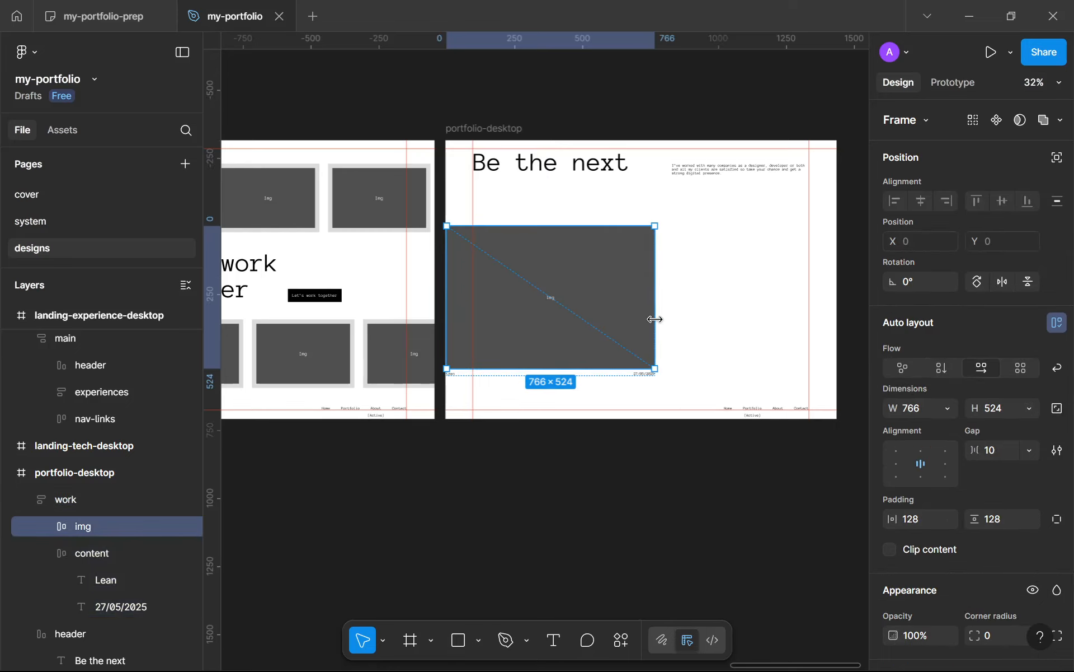
pyautogui.click(672, 333)
pyautogui.scroll(3, 607, 320)
# Step: Duplicate the work card to its right and wrap both cards in a horizontal auto layout
pyautogui.click(578, 290)
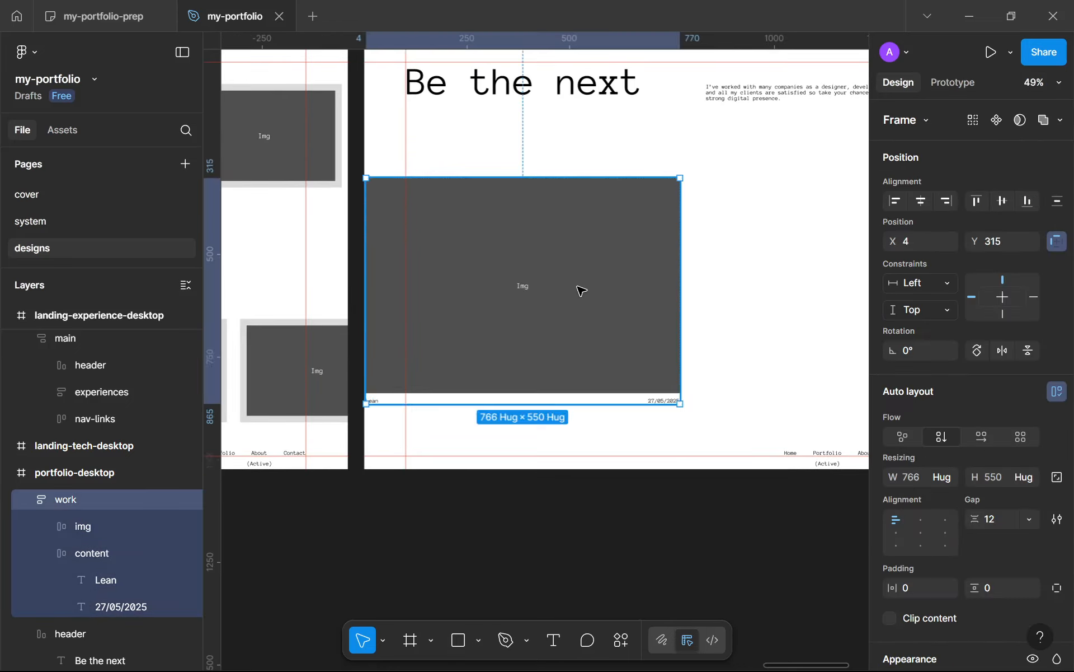
pyautogui.moveTo(525, 306); pyautogui.dragTo(579, 288)
pyautogui.scroll(-4, 560, 280)
pyautogui.keyDown('alt'); pyautogui.moveTo(510, 268); pyautogui.dragTo(666, 263); pyautogui.keyUp('alt')
pyautogui.keyDown('shift'); pyautogui.click(576, 259); pyautogui.keyUp('shift')
pyautogui.hotkey('shift', 'a')
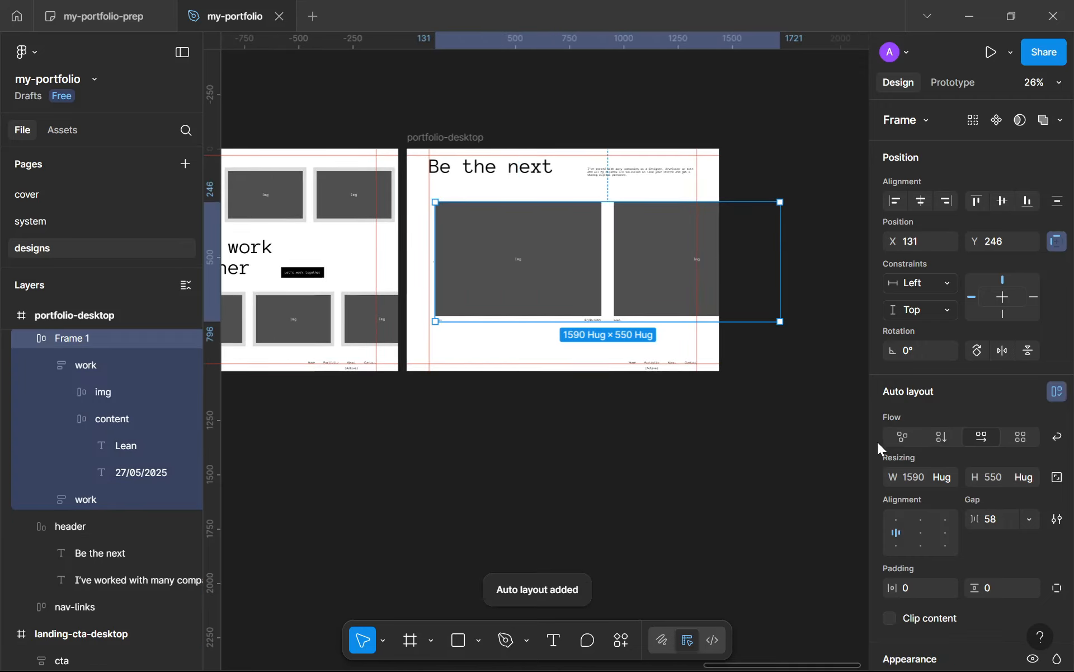
# Step: Set the gap between the two work cards to 32 and position their row at X 102, Y 191
pyautogui.click(1001, 519)
pyautogui.write('32')
pyautogui.click(692, 480)
pyautogui.moveTo(575, 251)
pyautogui.mouseDown()
pyautogui.moveTo(572, 262)
pyautogui.moveTo(572, 251)
pyautogui.mouseUp()
pyautogui.click(604, 377)
pyautogui.scroll(3, 662, 403)
pyautogui.click(567, 265)
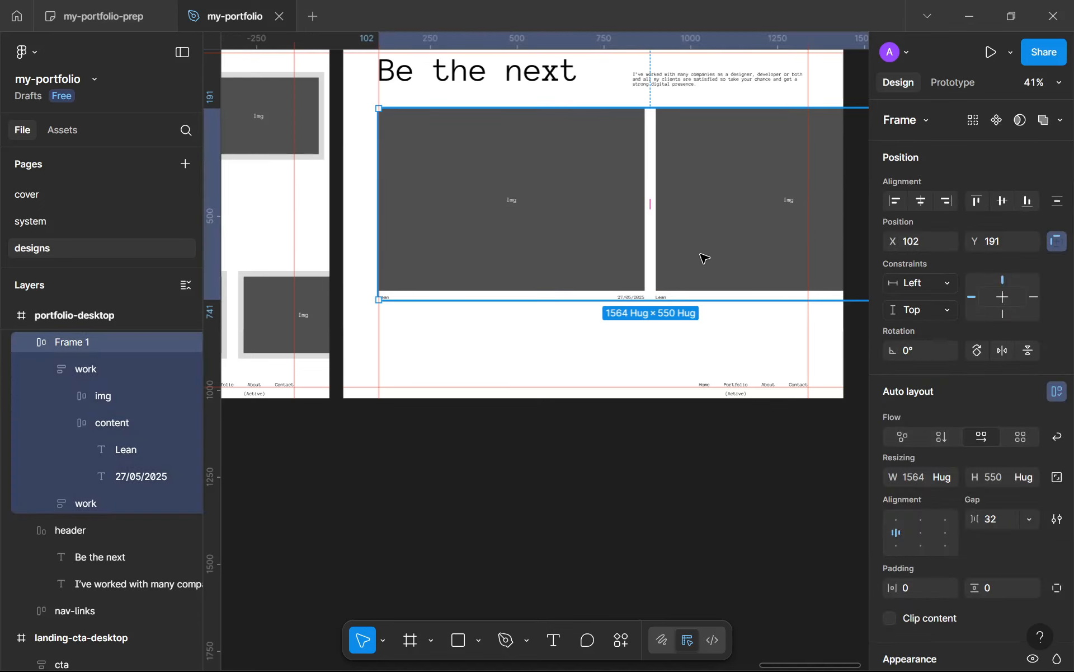
# Step: Add a text layer below the work cards starting with "Lean was an AI database designer software"
pyautogui.scroll(3, 497, 373)
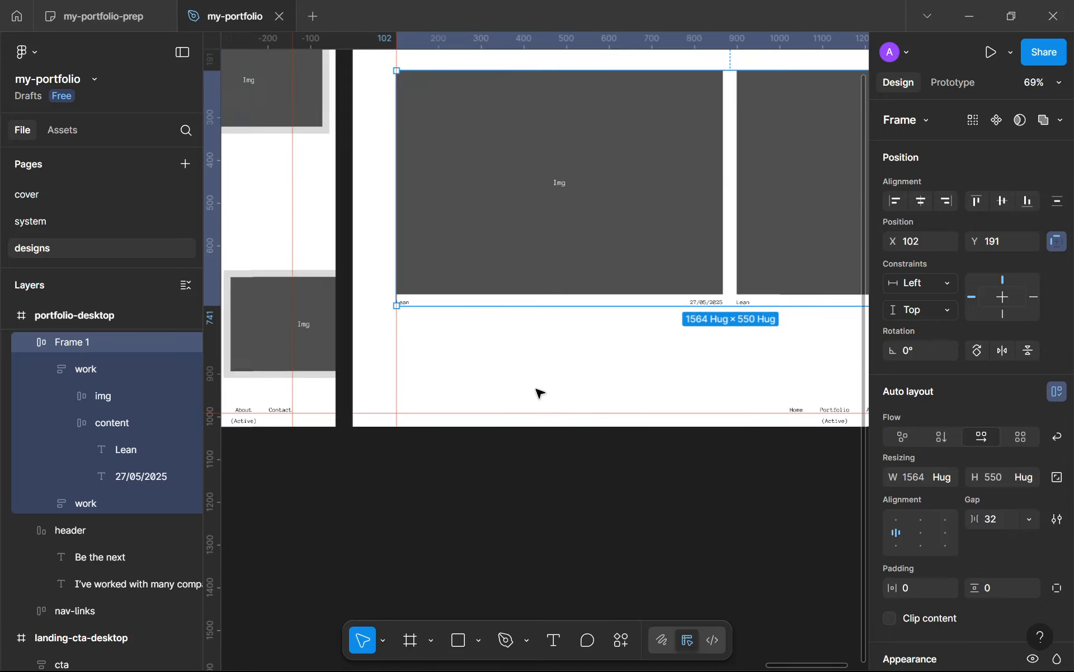
pyautogui.click(475, 340)
pyautogui.press('t')
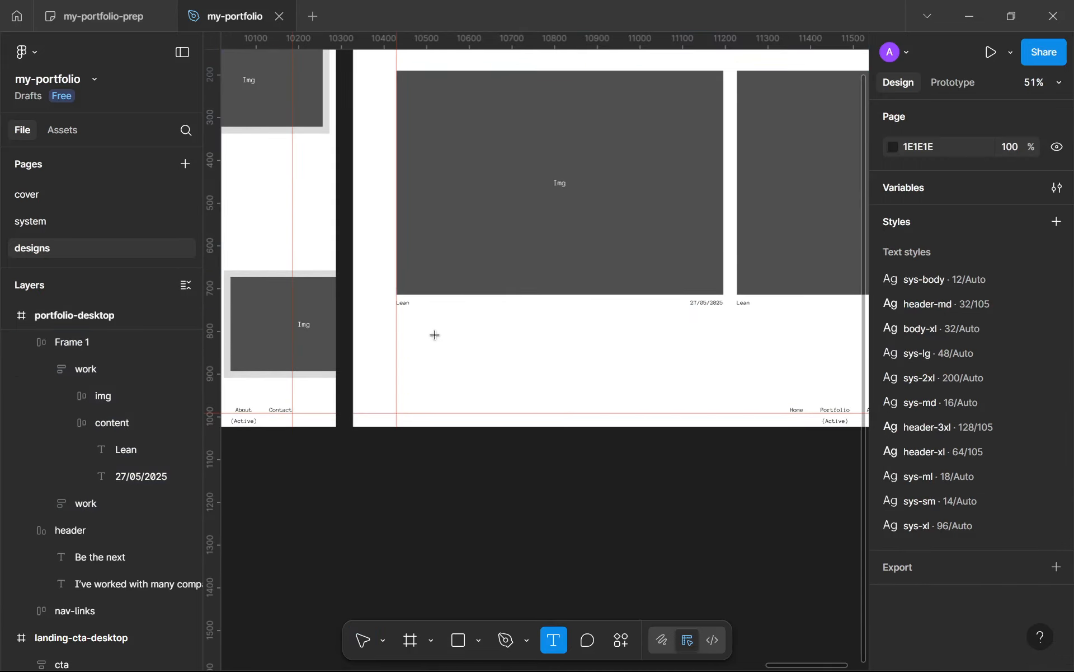
pyautogui.click(440, 366)
pyautogui.scroll(2, 440, 366)
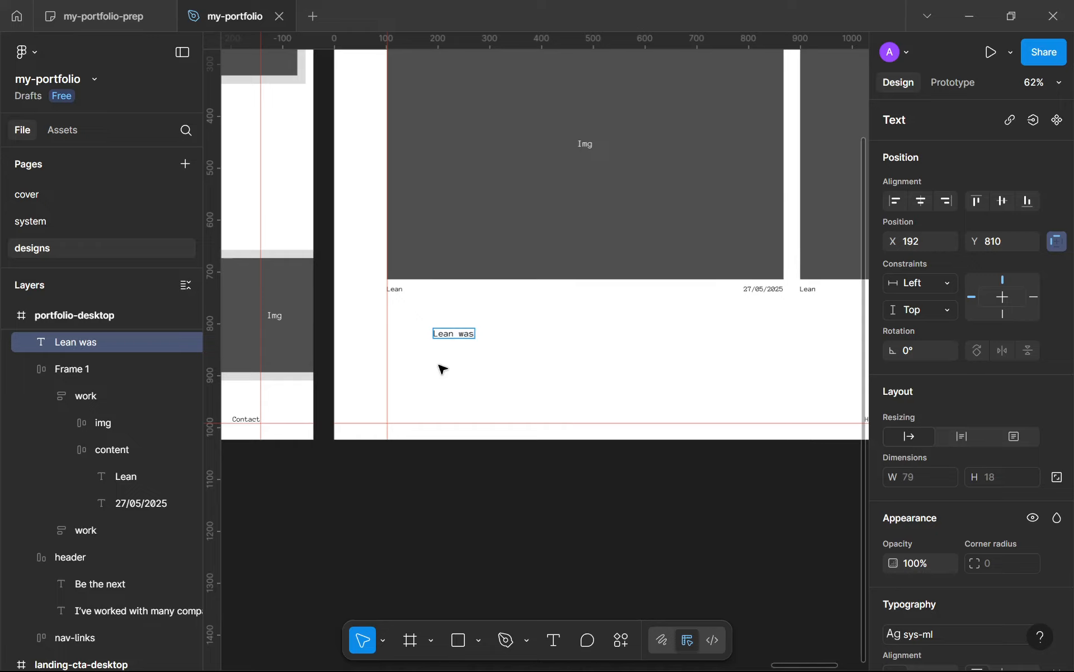
pyautogui.write('an ')
pyautogui.write('AI data')
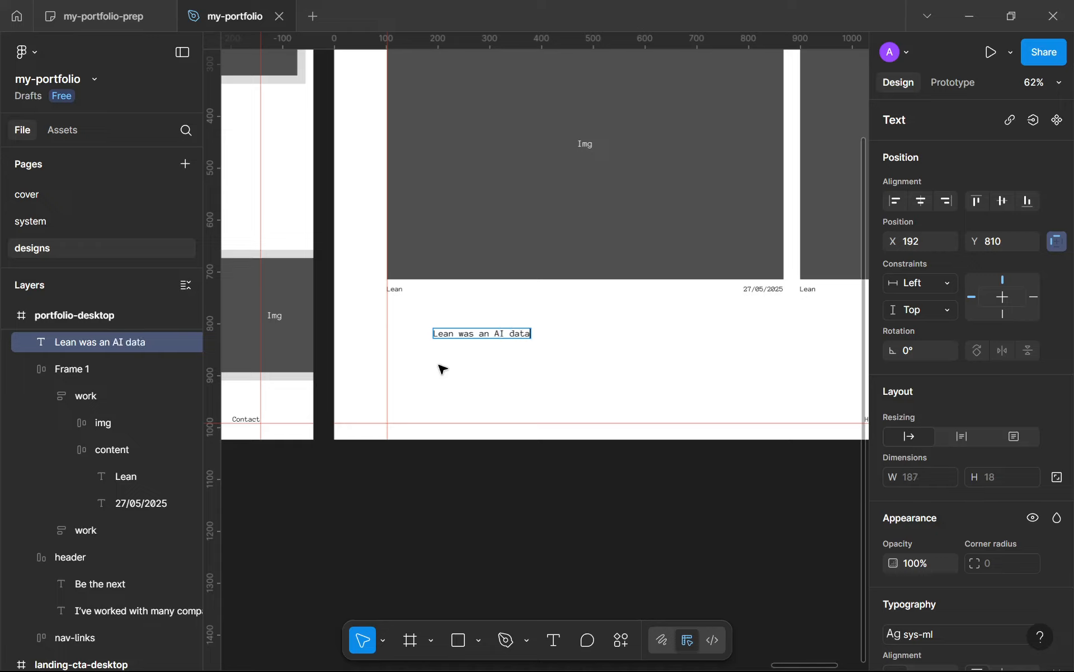
pyautogui.write('base design')
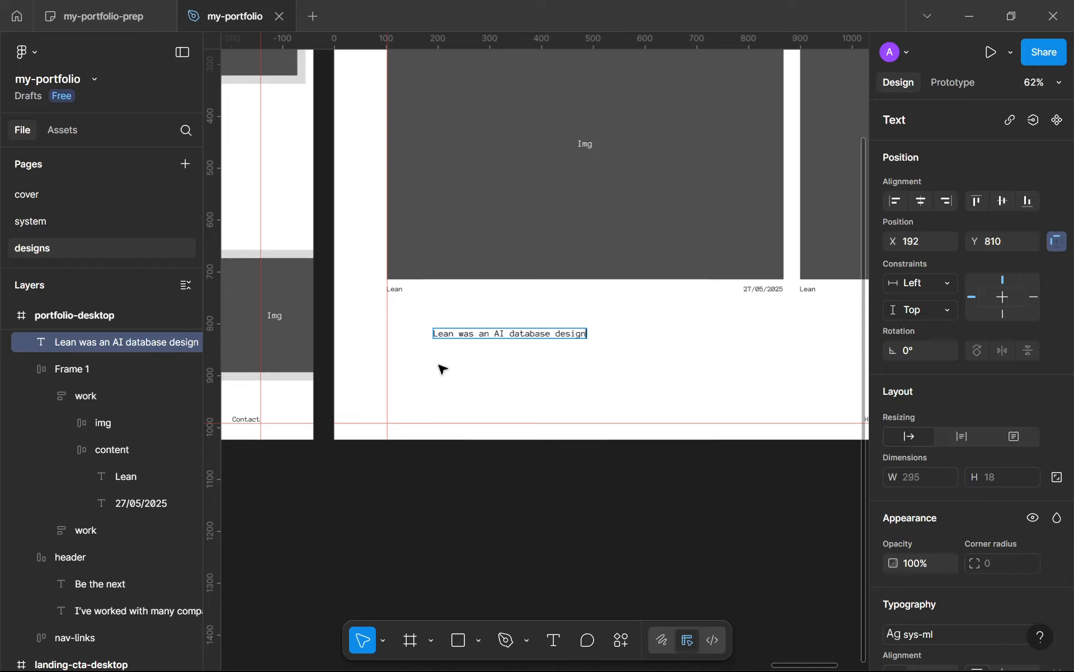
pyautogui.write('er software ')
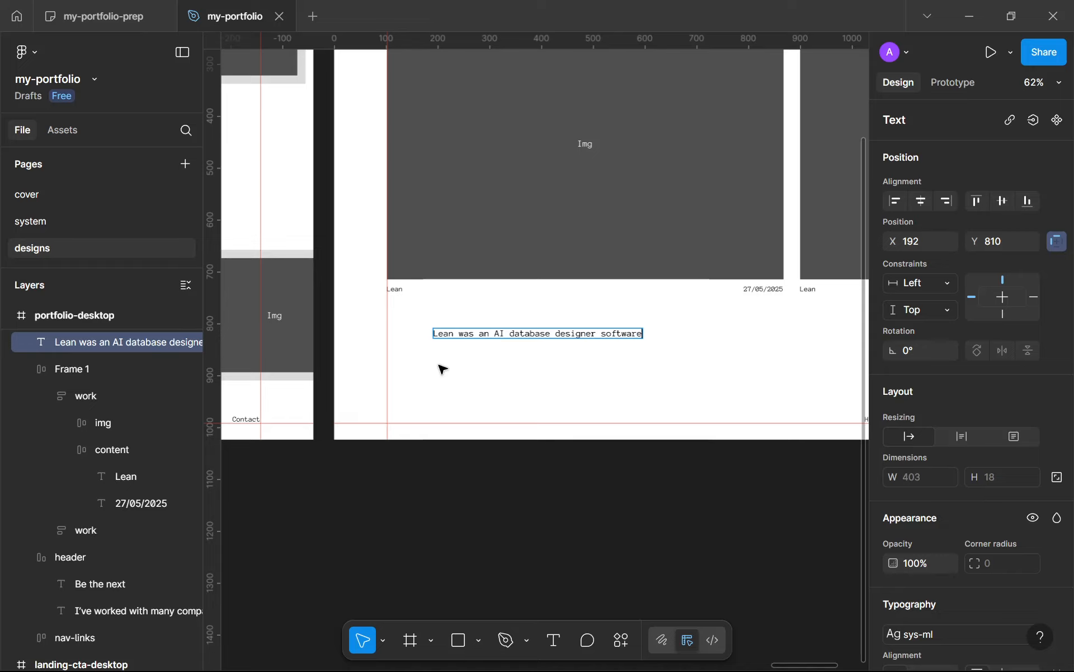
pyautogui.write('that was ')
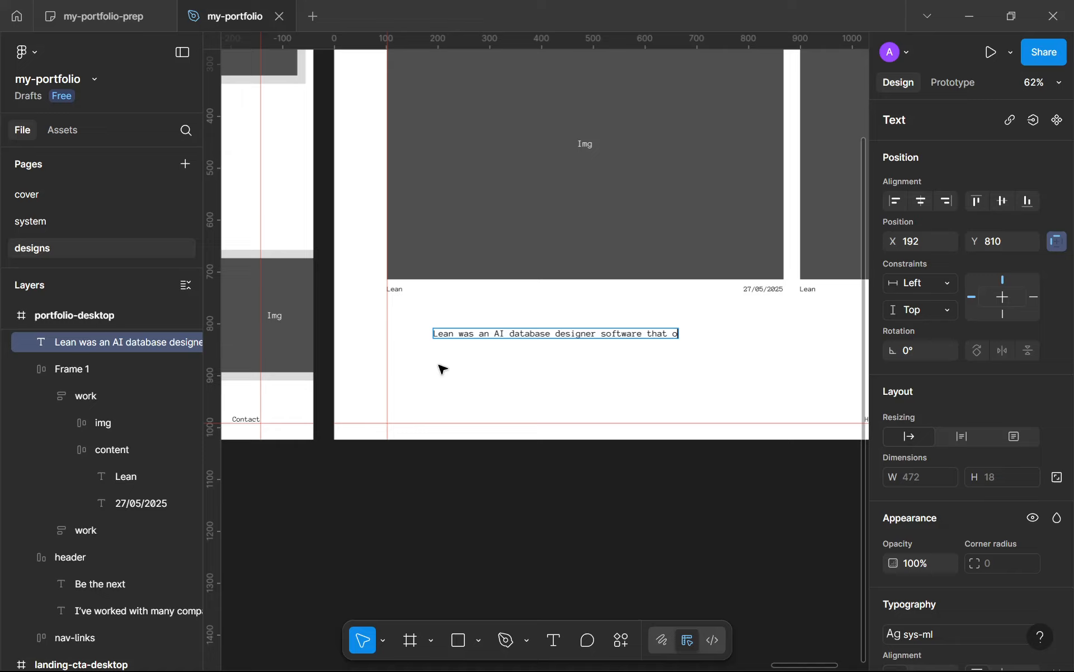
pyautogui.write('ranked')
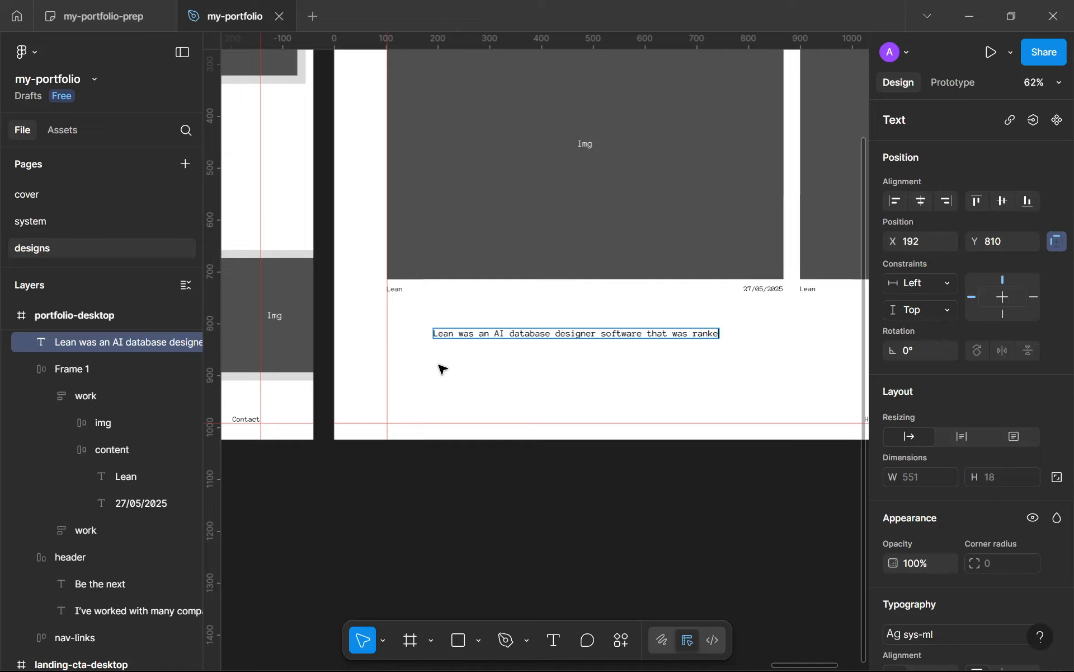
# Step: Continue the Lean description with "that was ranked #1 as the best DB design"
pyautogui.press('BackSpace')
pyautogui.press('BackSpace')
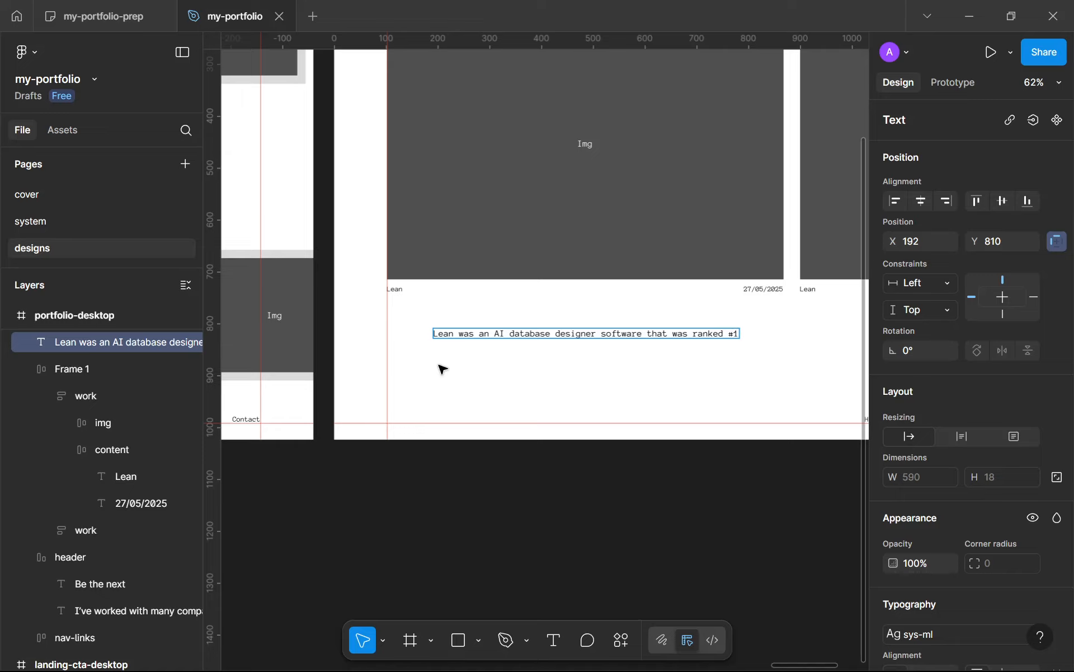
pyautogui.write('#1 as the b e')
pyautogui.write('est ')
pyautogui.write('DB design AI')
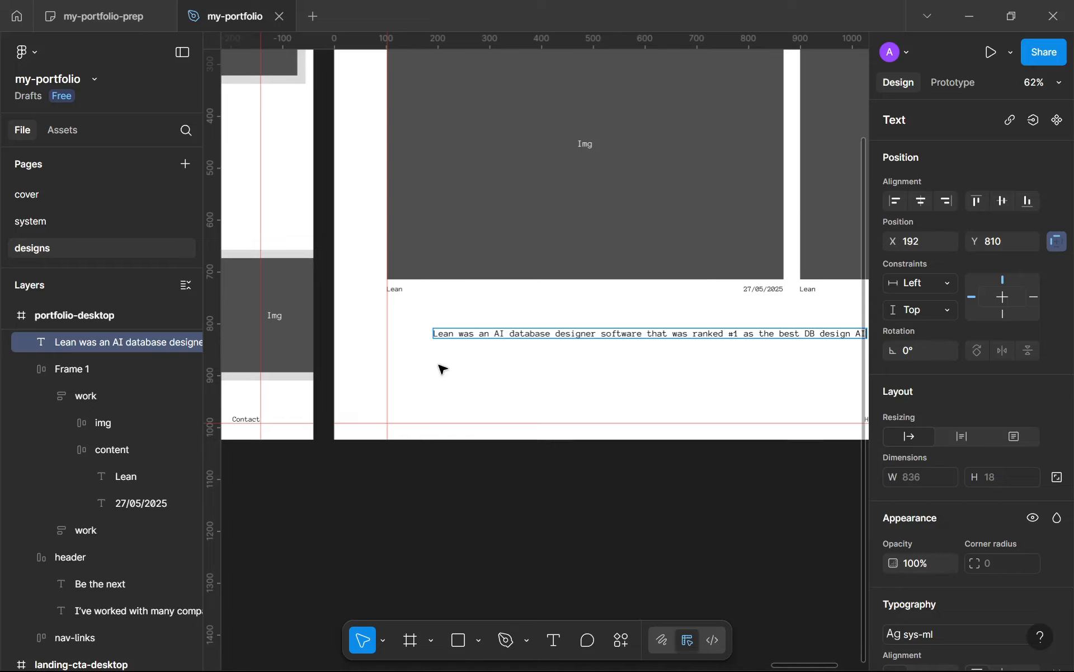
# Step: Finish the Lean description with "AI tool on TAAFT." and leave text editing
pyautogui.scroll(-3, 440, 365)
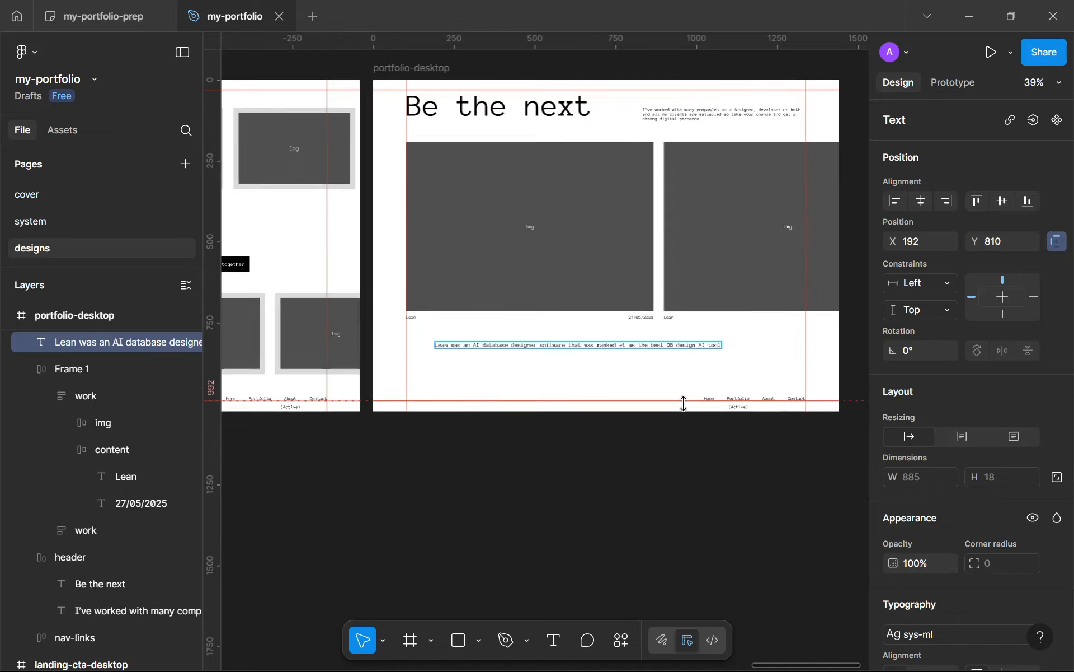
pyautogui.scroll(7, 828, 373)
pyautogui.write('AI tool')
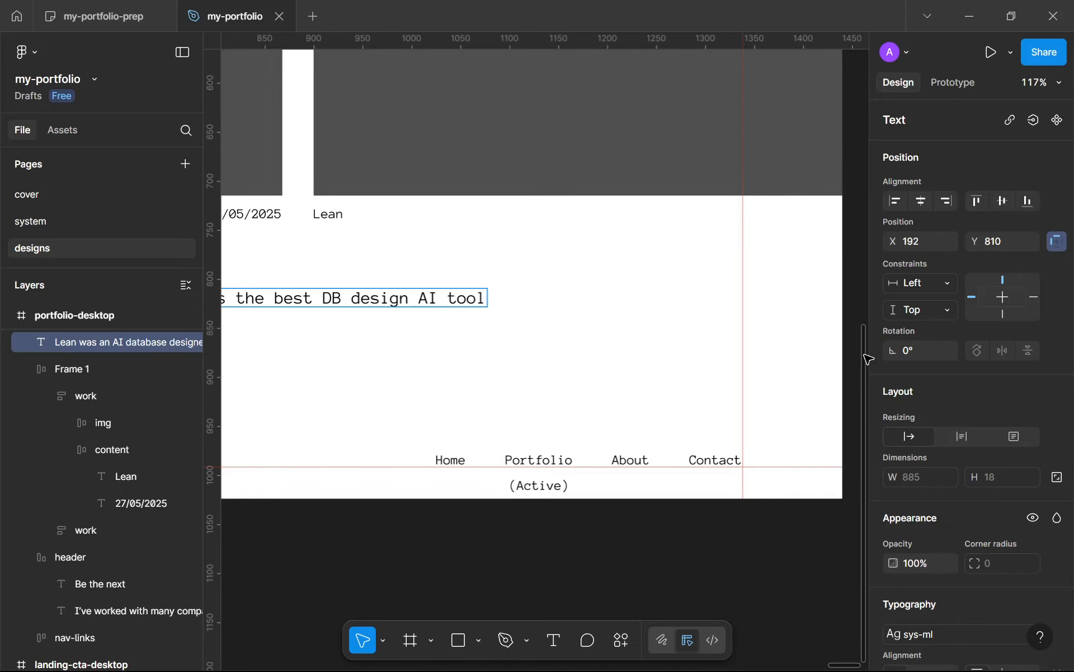
pyautogui.write(' on TAAF')
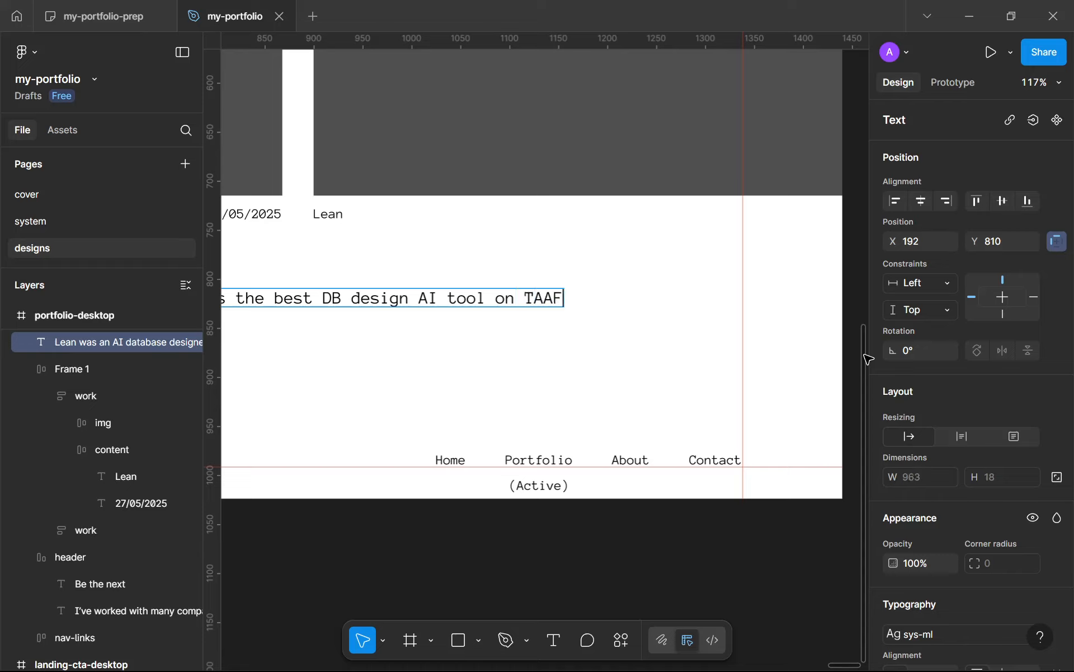
pyautogui.write('T.')
pyautogui.press('Escape')
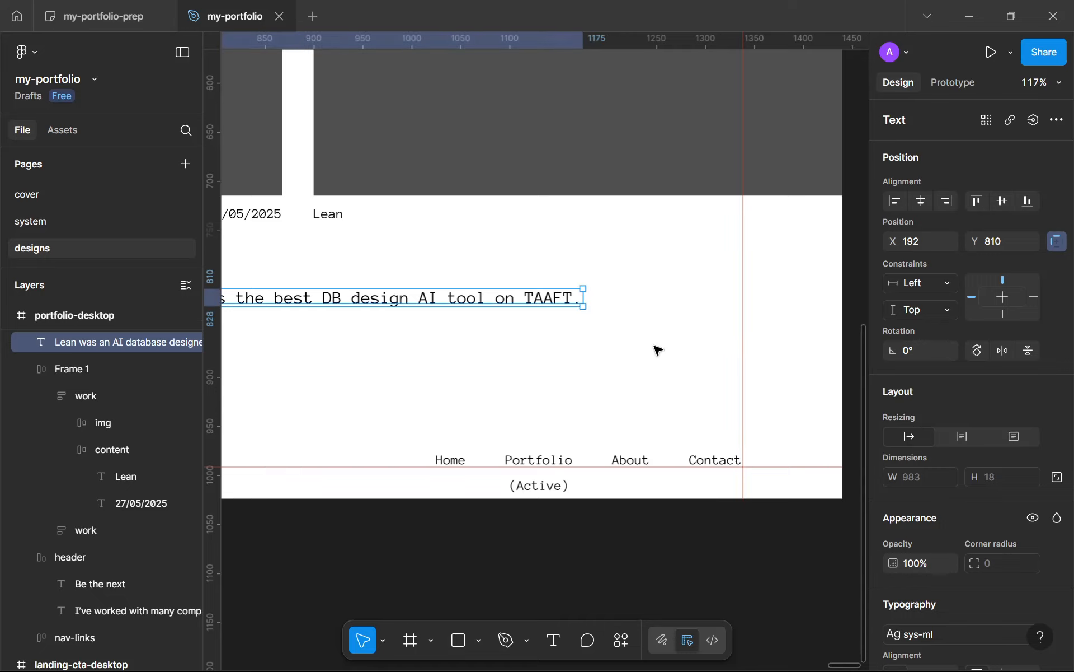
pyautogui.scroll(-6, 655, 347)
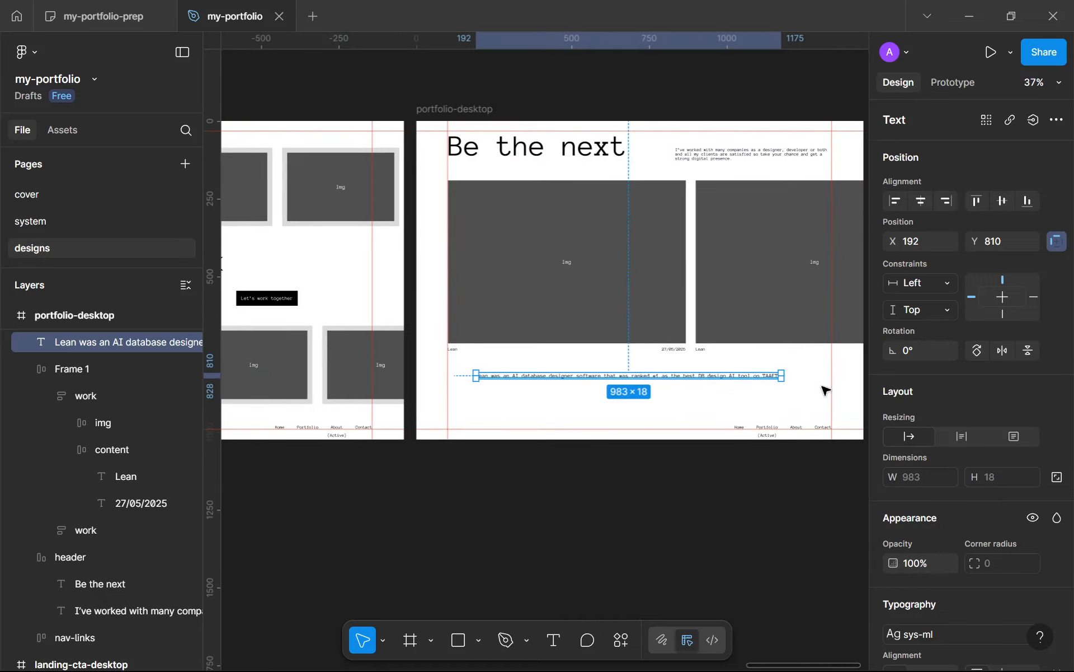
# Step: Narrow the Lean description to 562 wide so it wraps onto two lines, and place it at X 102, Y 785
pyautogui.moveTo(785, 378); pyautogui.dragTo(663, 378)
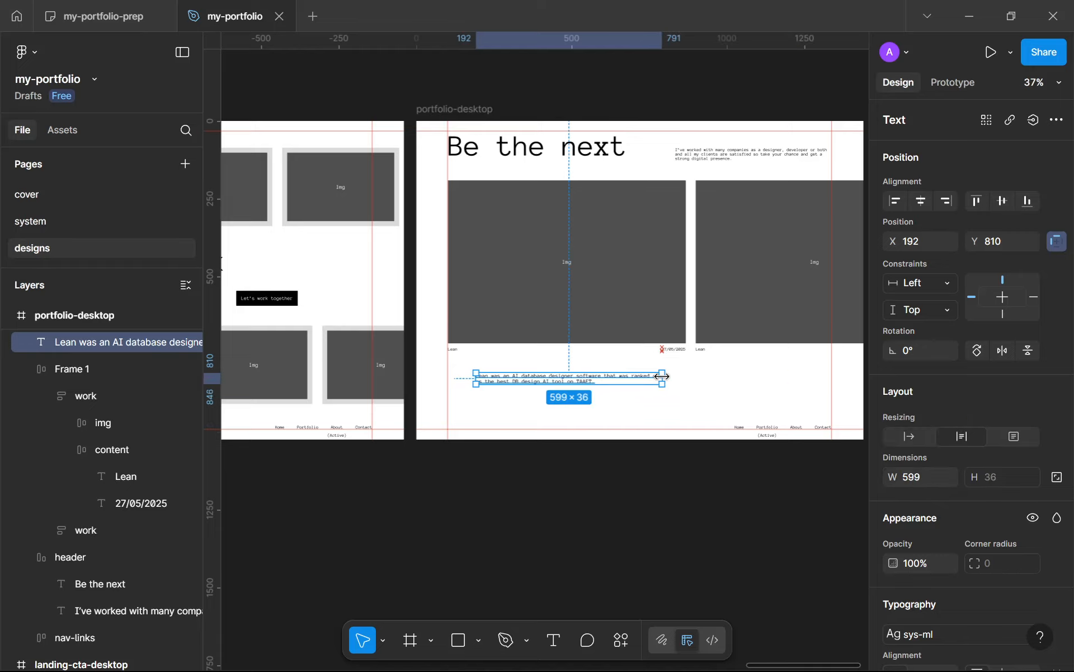
pyautogui.moveTo(506, 384)
pyautogui.mouseDown()
pyautogui.moveTo(475, 378)
pyautogui.moveTo(493, 376)
pyautogui.mouseUp()
pyautogui.scroll(3, 478, 379)
pyautogui.moveTo(724, 367)
pyautogui.mouseDown()
pyautogui.moveTo(694, 369)
pyautogui.moveTo(711, 371)
pyautogui.mouseUp()
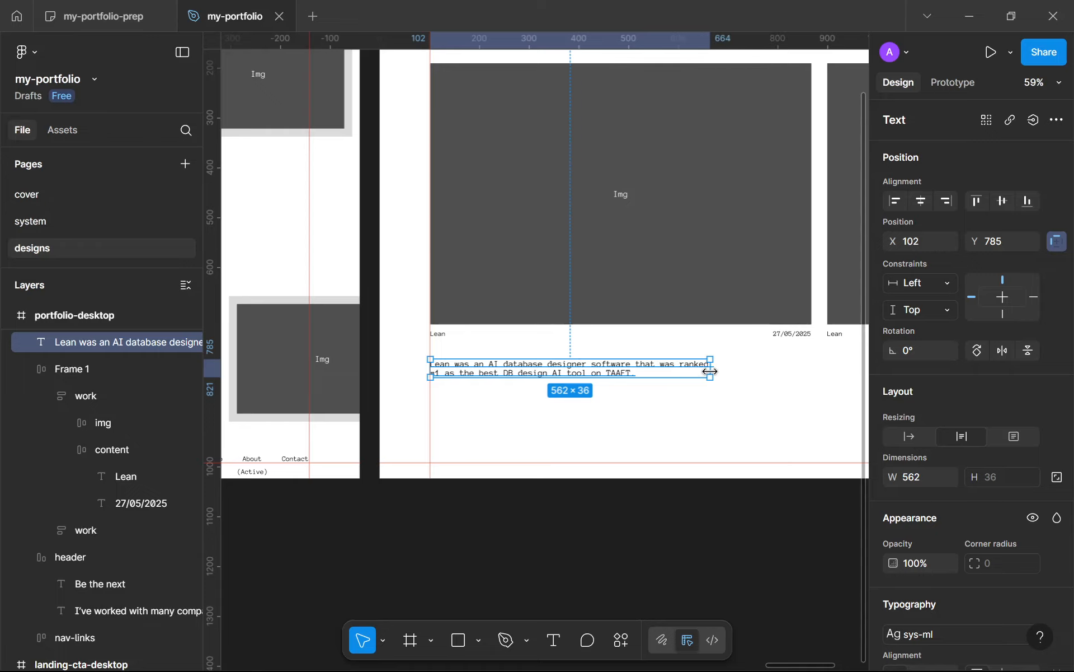
pyautogui.click(676, 395)
pyautogui.scroll(-5, 683, 408)
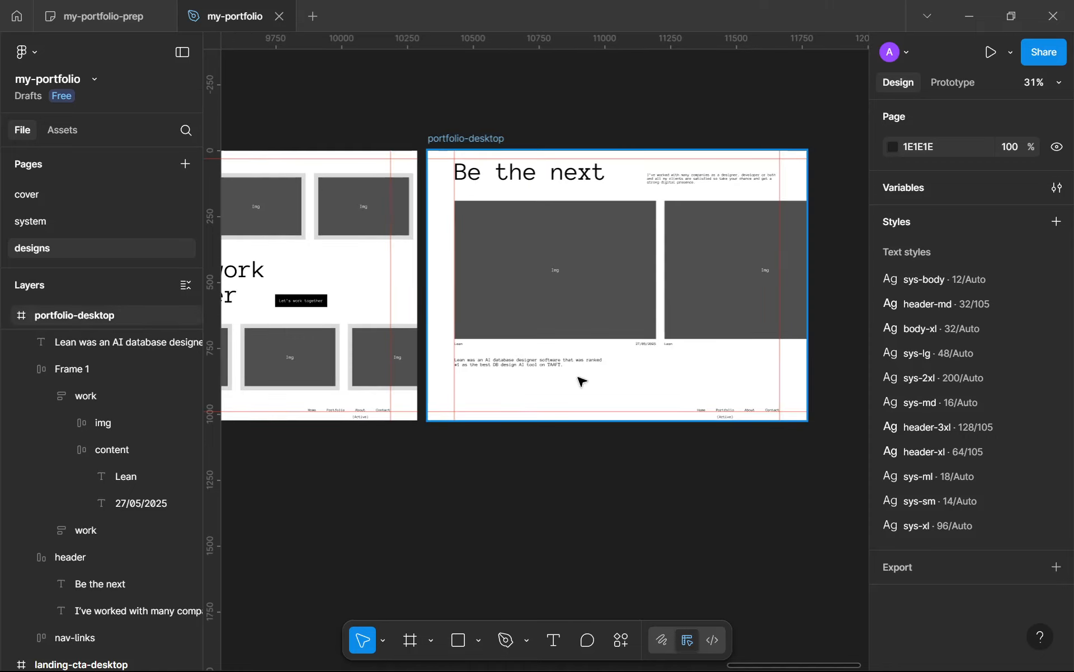
# Step: Rename the auto layout frame holding the two work cards to "works"
pyautogui.scroll(-1, 588, 383)
pyautogui.scroll(4, 596, 382)
pyautogui.press('t')
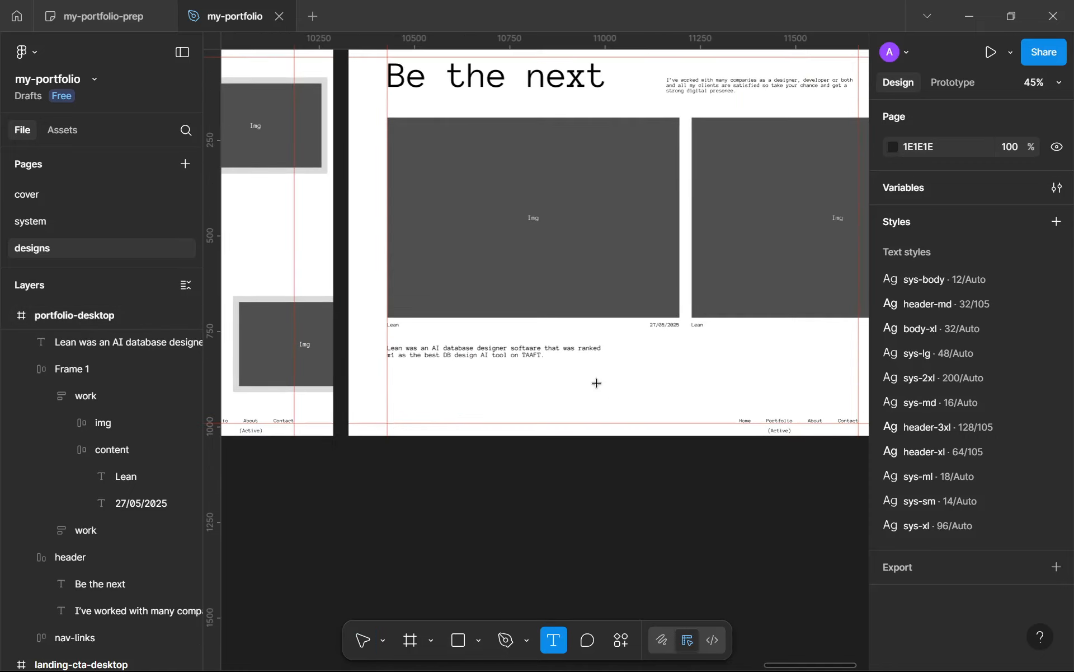
pyautogui.press('v')
pyautogui.doubleClick(108, 368)
pyautogui.write('works')
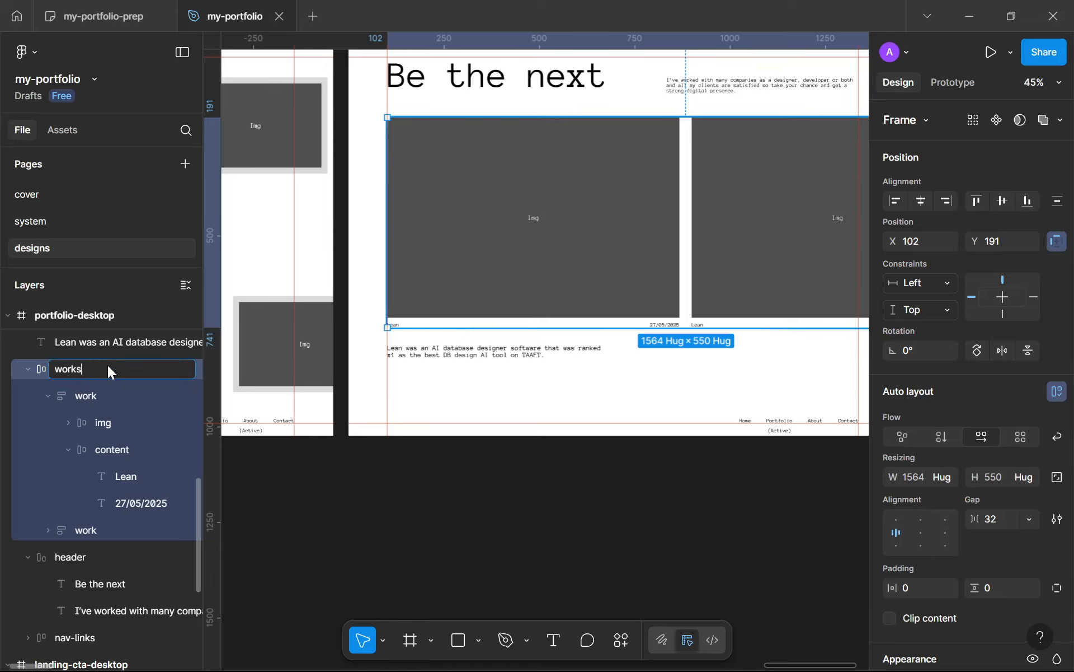
pyautogui.press('Return')
# Step: Add a text label reading "Design" below the work cards and place it at X 857, Y 821
pyautogui.press('t')
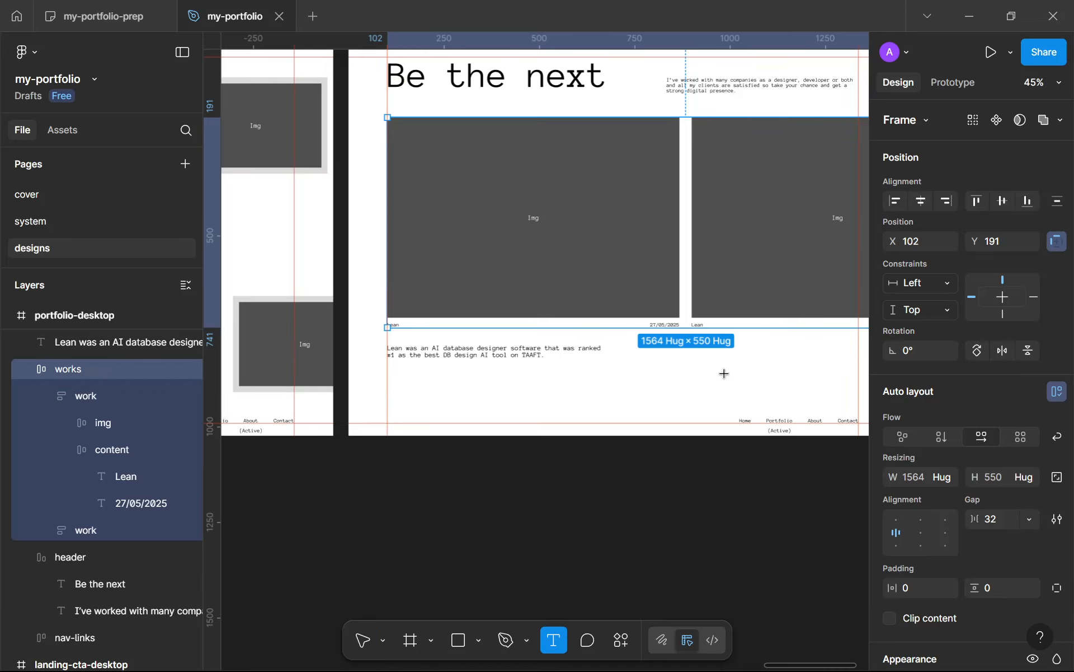
pyautogui.click(697, 368)
pyautogui.scroll(3, 628, 364)
pyautogui.scroll(-2, 629, 368)
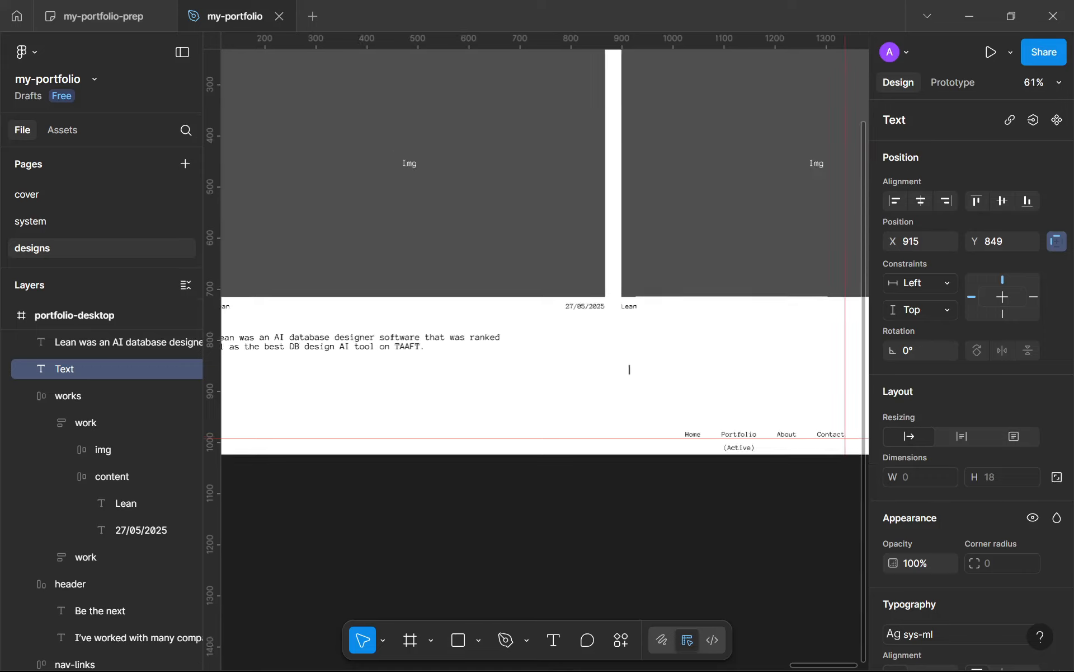
pyautogui.scroll(-1, 629, 368)
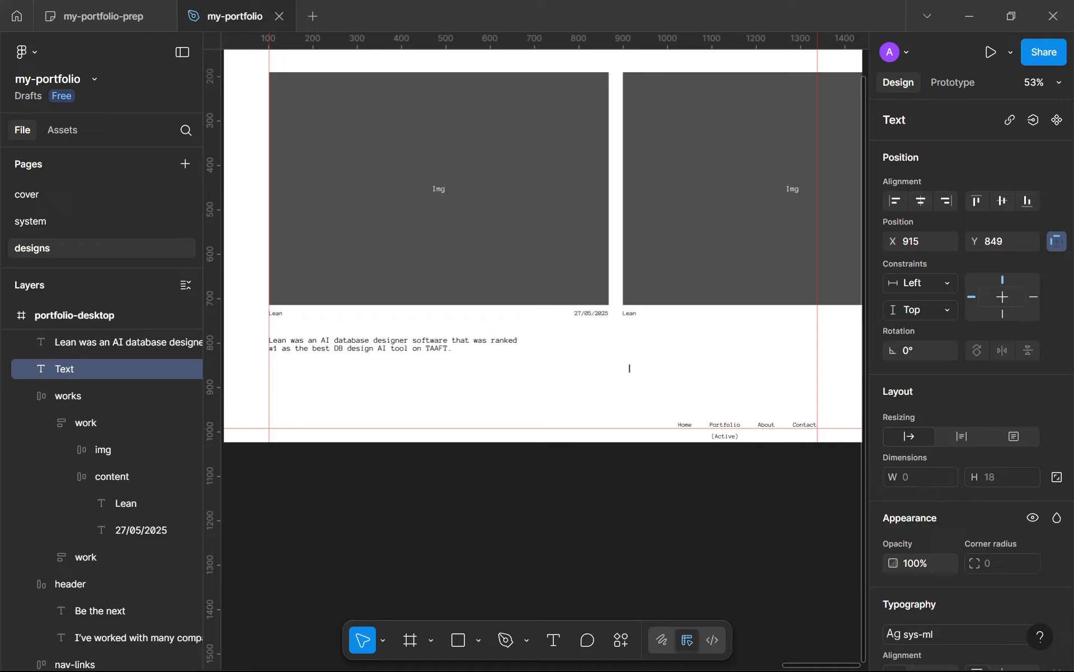
pyautogui.write('Design')
pyautogui.scroll(5, 630, 365)
pyautogui.press('Escape')
pyautogui.moveTo(671, 375); pyautogui.dragTo(625, 353)
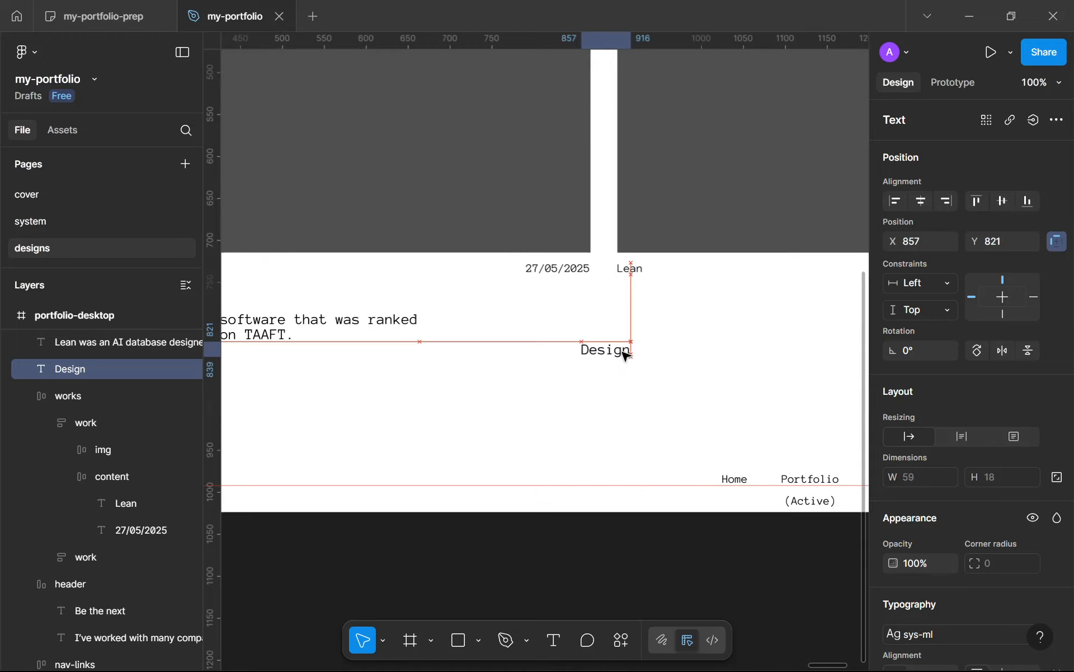
# Step: Replace the "Design" label's text with "Figma" and leave text editing
pyautogui.doubleClick(626, 353)
pyautogui.write('Figma')
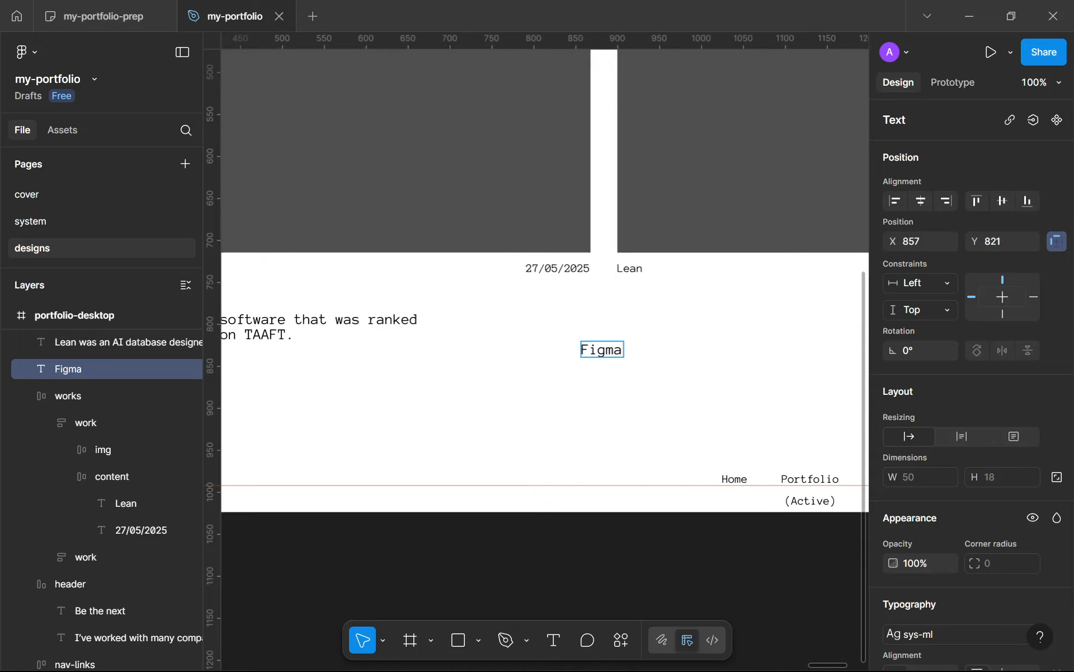
pyautogui.press('Escape')
# Step: Duplicate the Figma label to X 866, Y 866 and change the copy's text to "Full-stack development"
pyautogui.moveTo(593, 355); pyautogui.dragTo(598, 391)
pyautogui.doubleClick(599, 391)
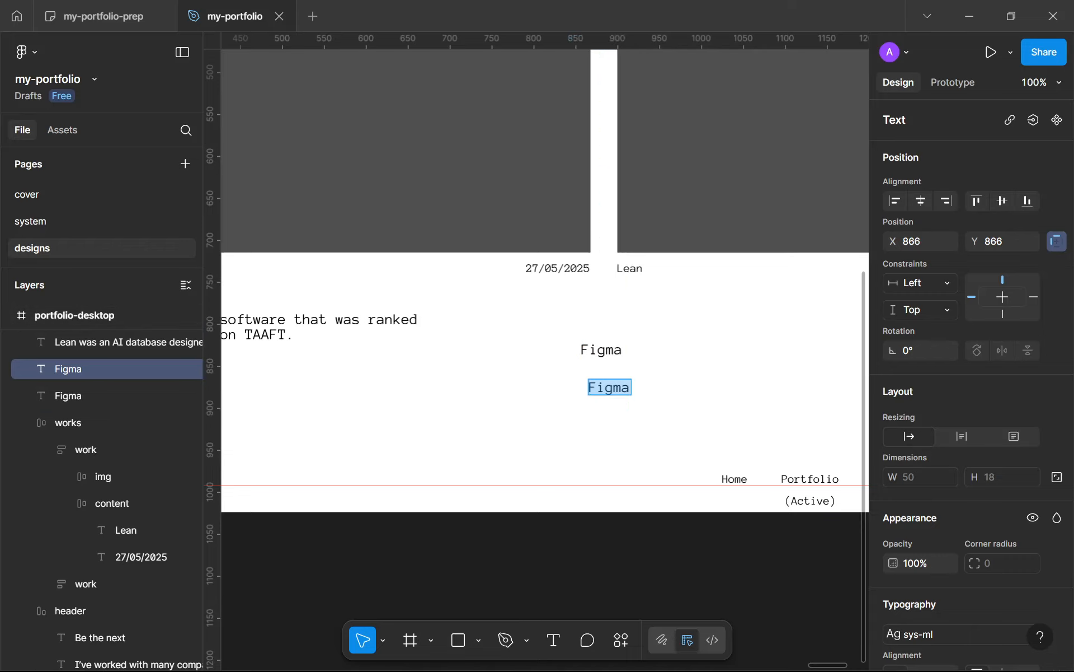
pyautogui.write('Fulls')
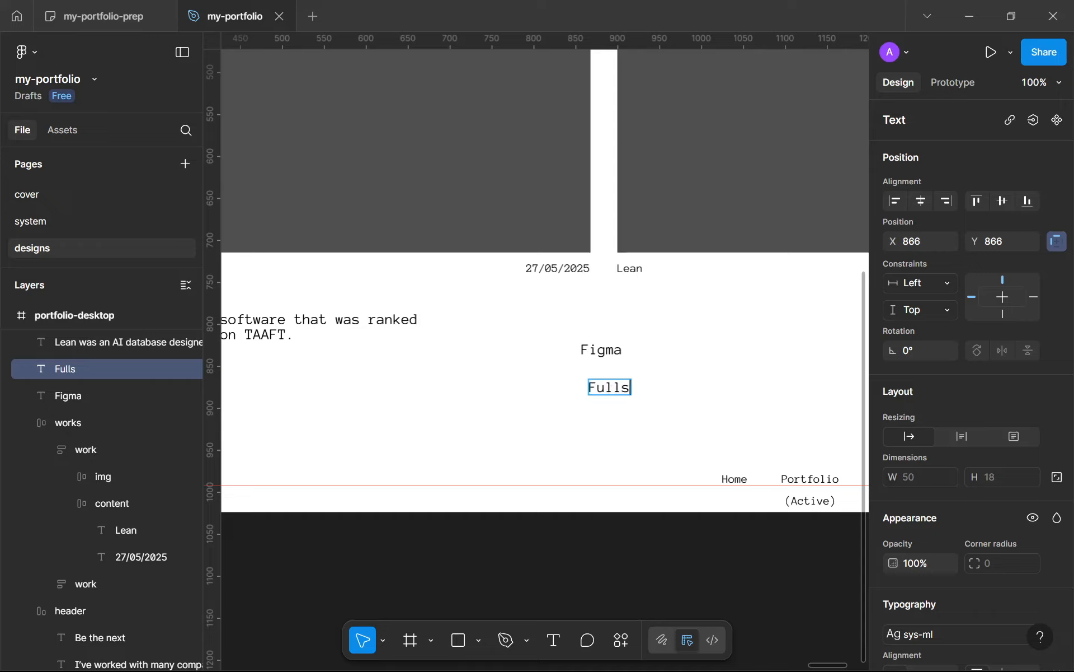
pyautogui.press('BackSpace')
pyautogui.write('-stack')
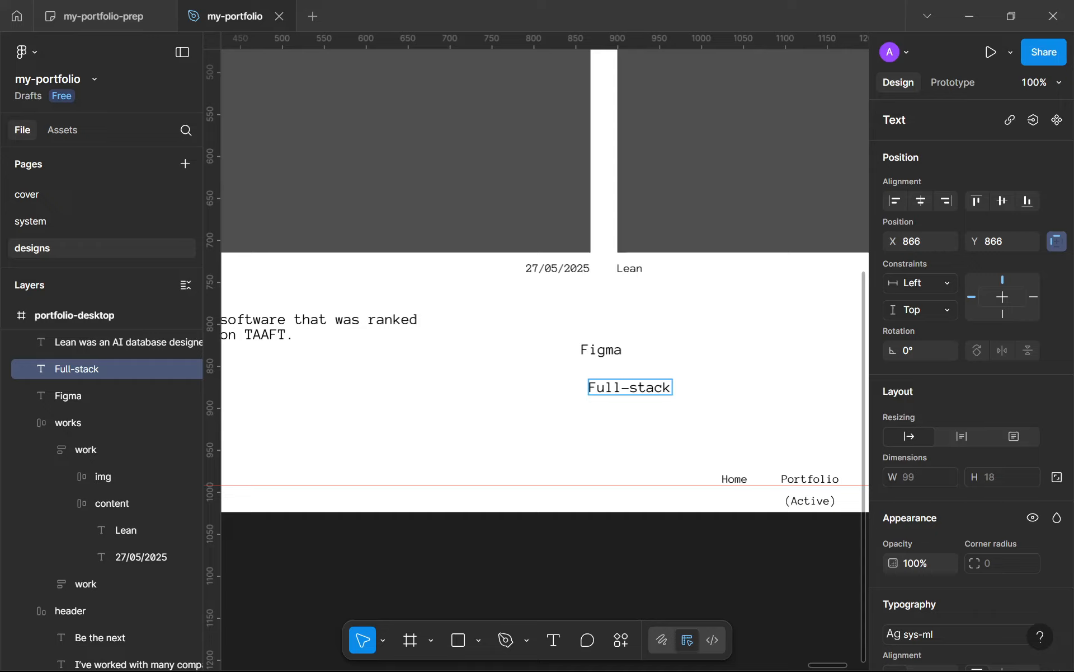
pyautogui.write('development')
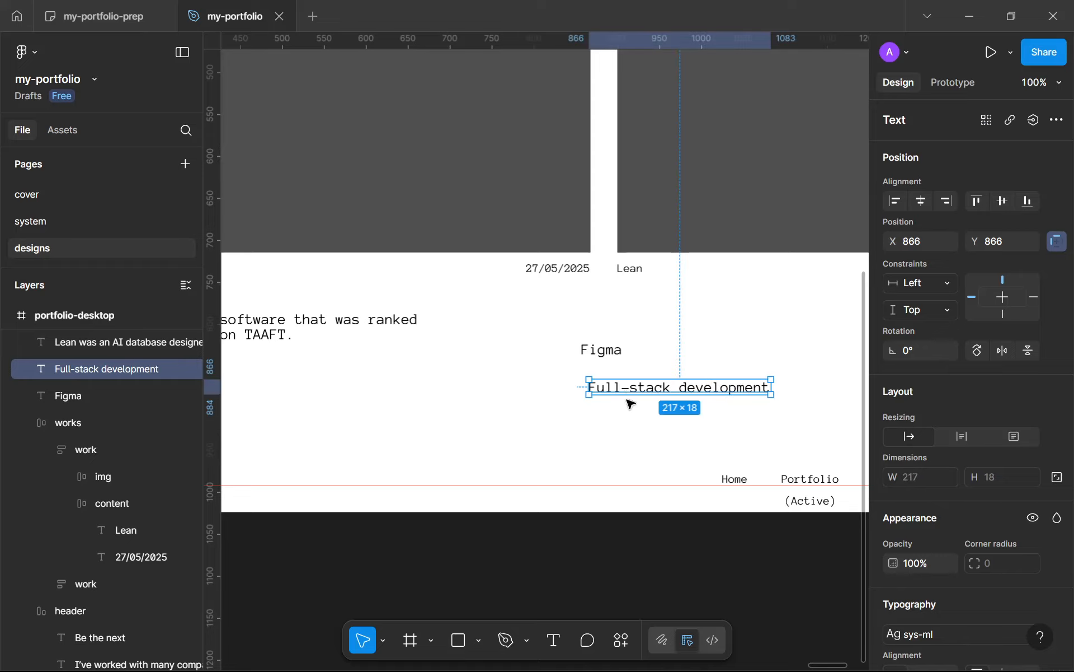
# Step: Duplicate the Full-stack development label to X 866, Y 900 and change the copy's text to "UI/UX design"
pyautogui.keyDown('alt'); pyautogui.moveTo(631, 391); pyautogui.dragTo(627, 417); pyautogui.keyUp('alt')
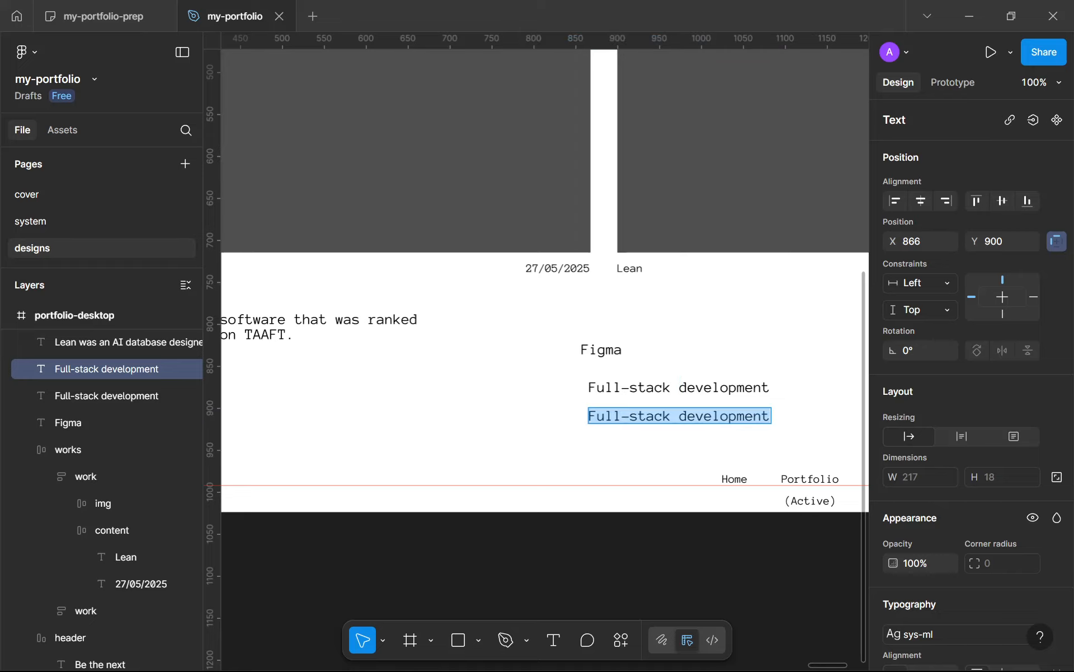
pyautogui.write('UI/UX desig')
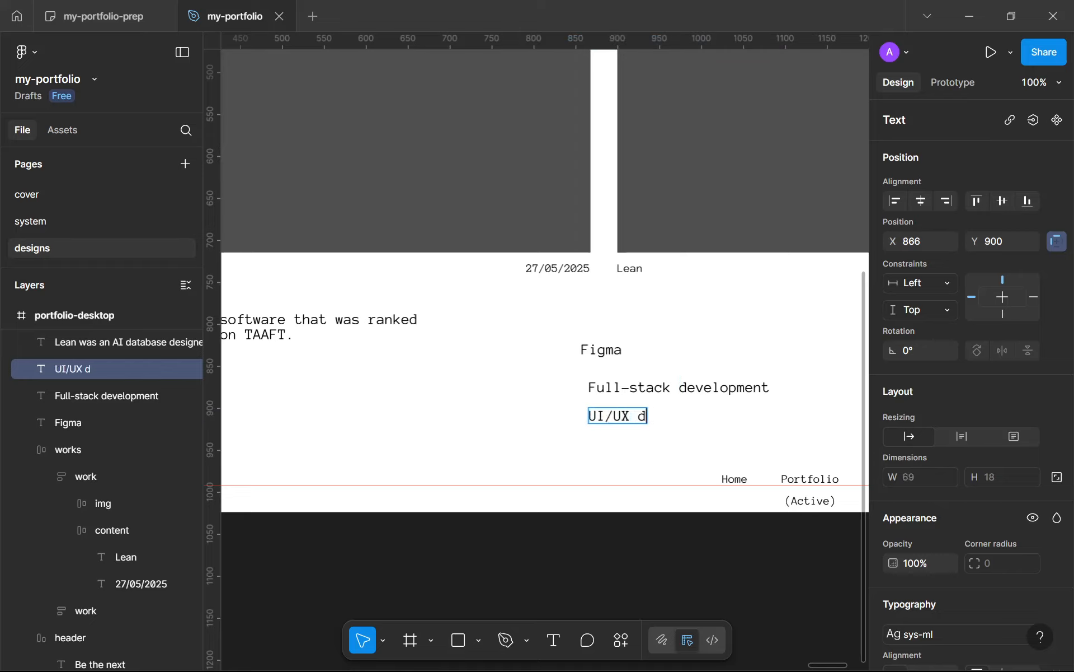
pyautogui.press('Escape')
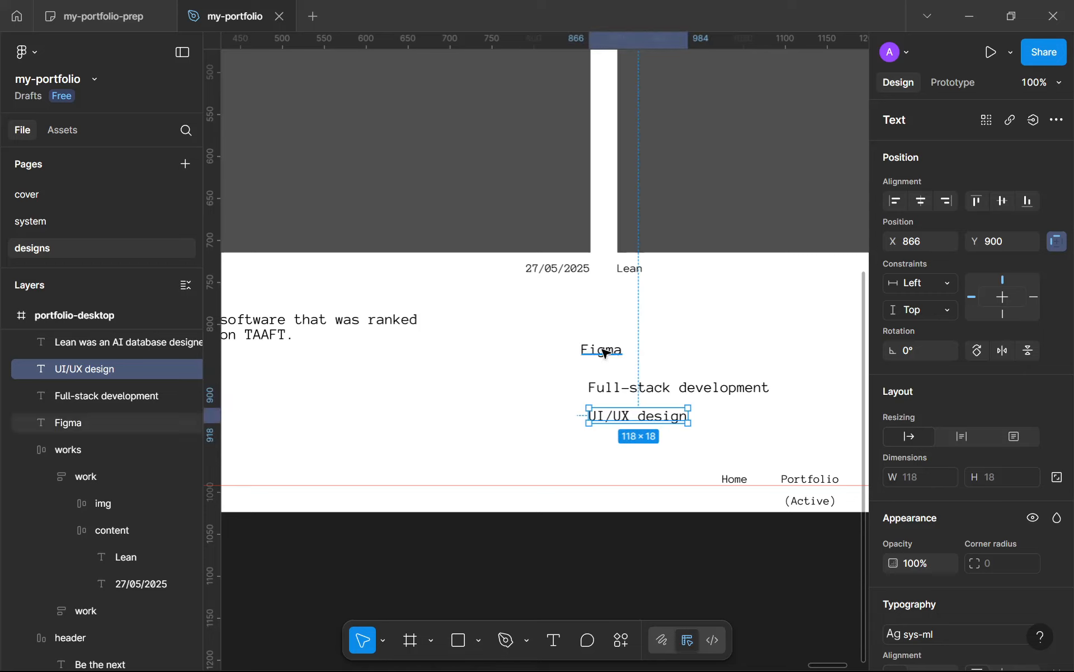
# Step: Wrap the Figma, Full-stack development and UI/UX design labels each in its own auto layout frame
pyautogui.click(612, 352)
pyautogui.scroll(-5, 904, 458)
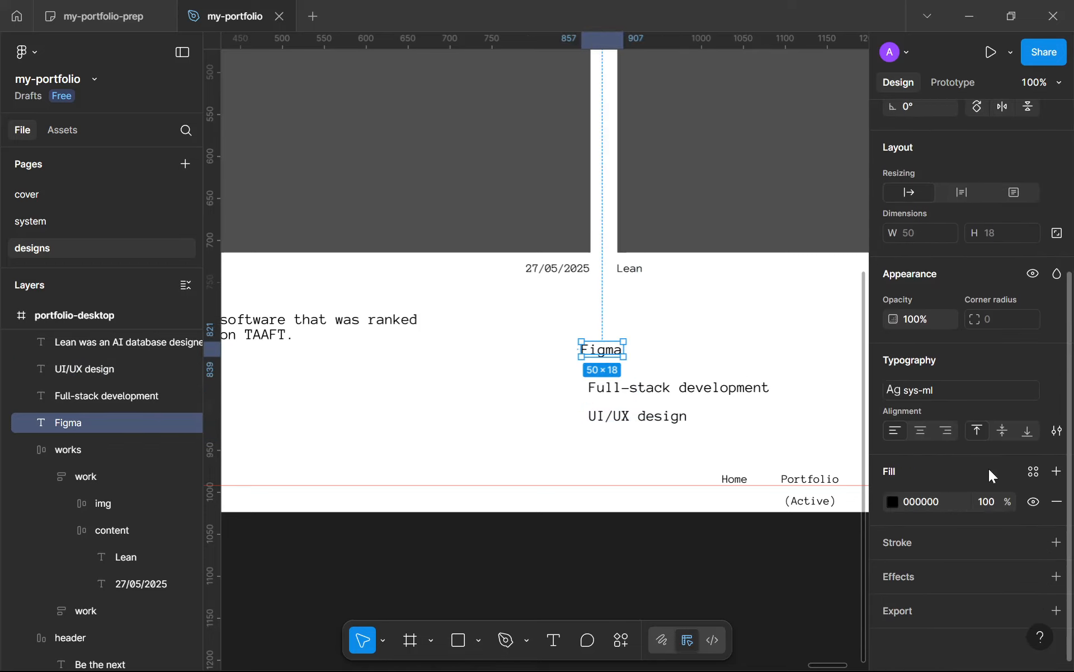
pyautogui.hotkey('shift', 'a')
pyautogui.click(653, 389)
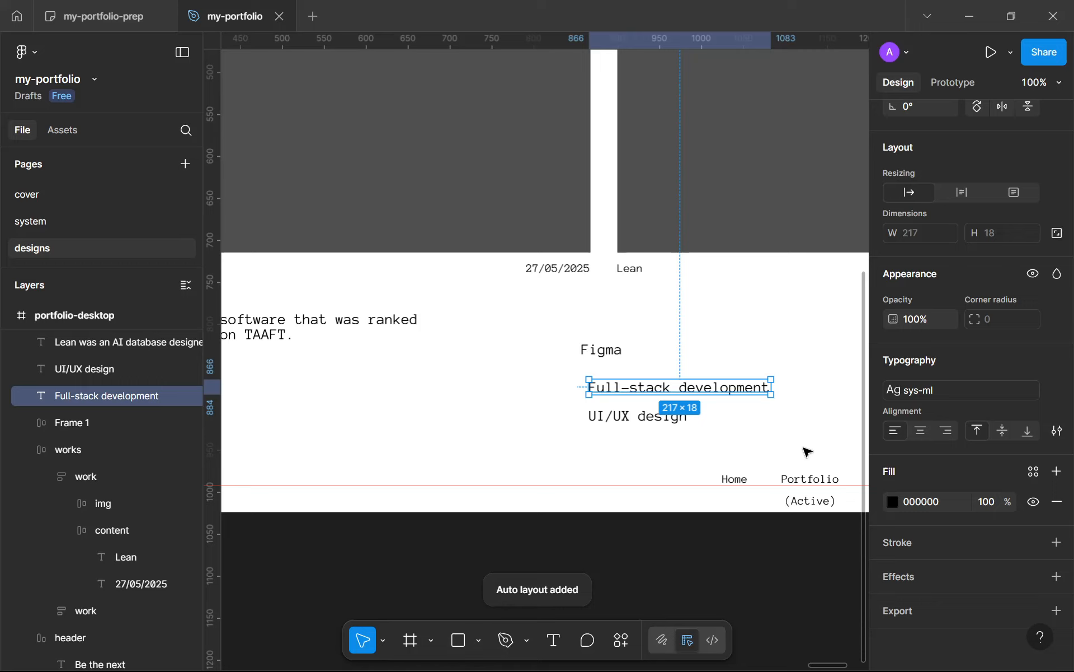
pyautogui.hotkey('shift', 'a')
pyautogui.click(665, 420)
pyautogui.hotkey('shift', 'a')
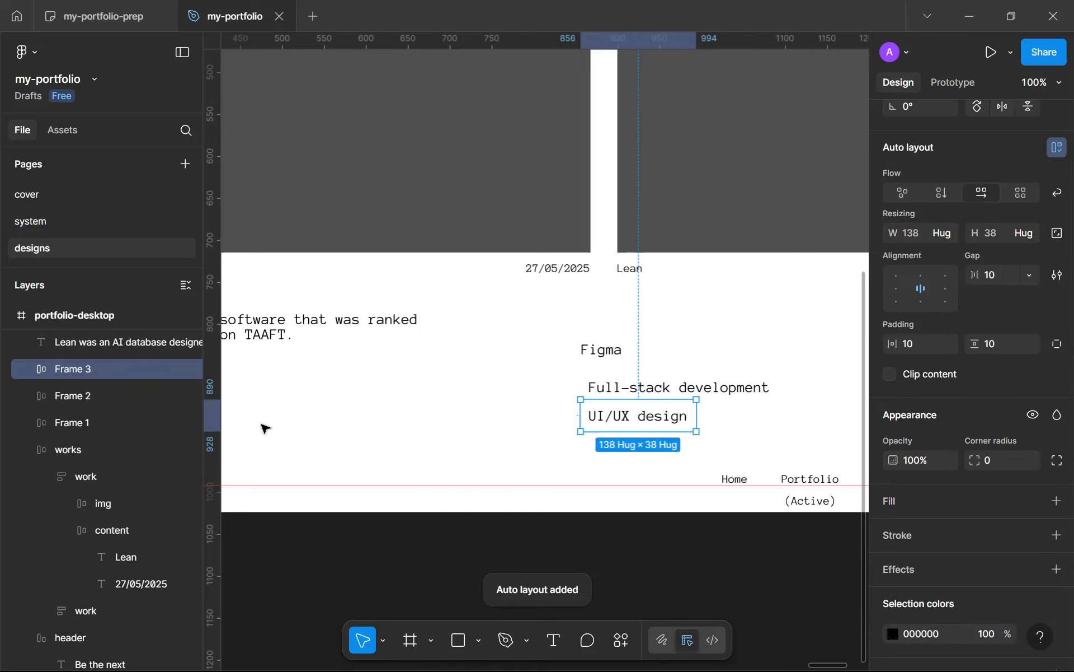
# Step: Rename the three label frames to "tag"
pyautogui.doubleClick(101, 414)
pyautogui.write('tag')
pyautogui.hotkey('ctrl', 'a')
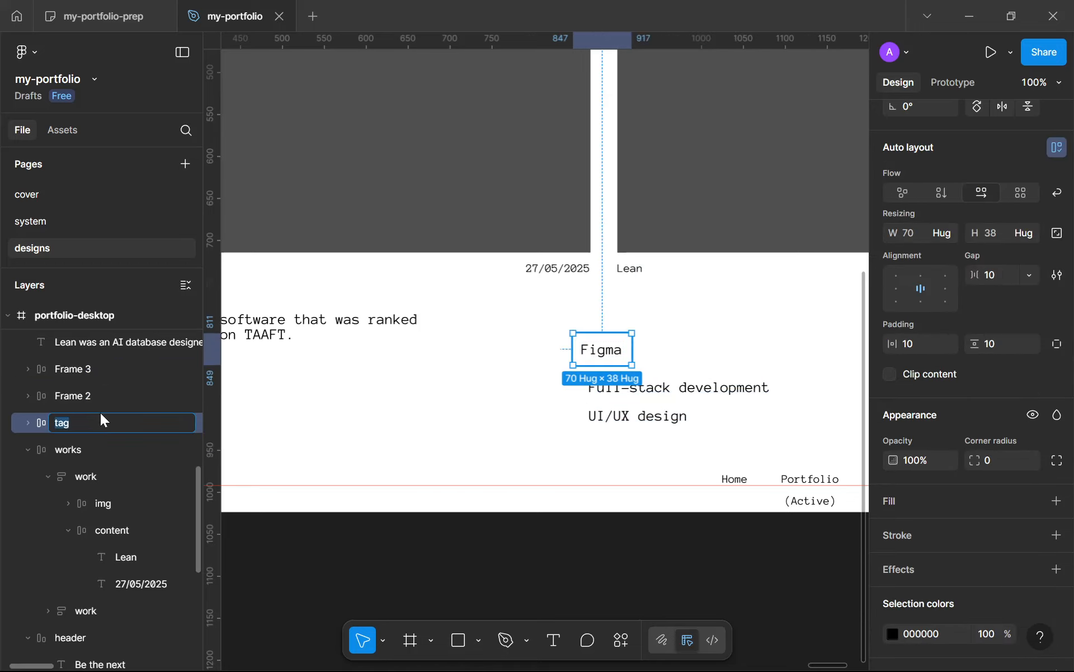
pyautogui.doubleClick(68, 390)
pyautogui.write('tag')
pyautogui.doubleClick(73, 370)
pyautogui.write('tag')
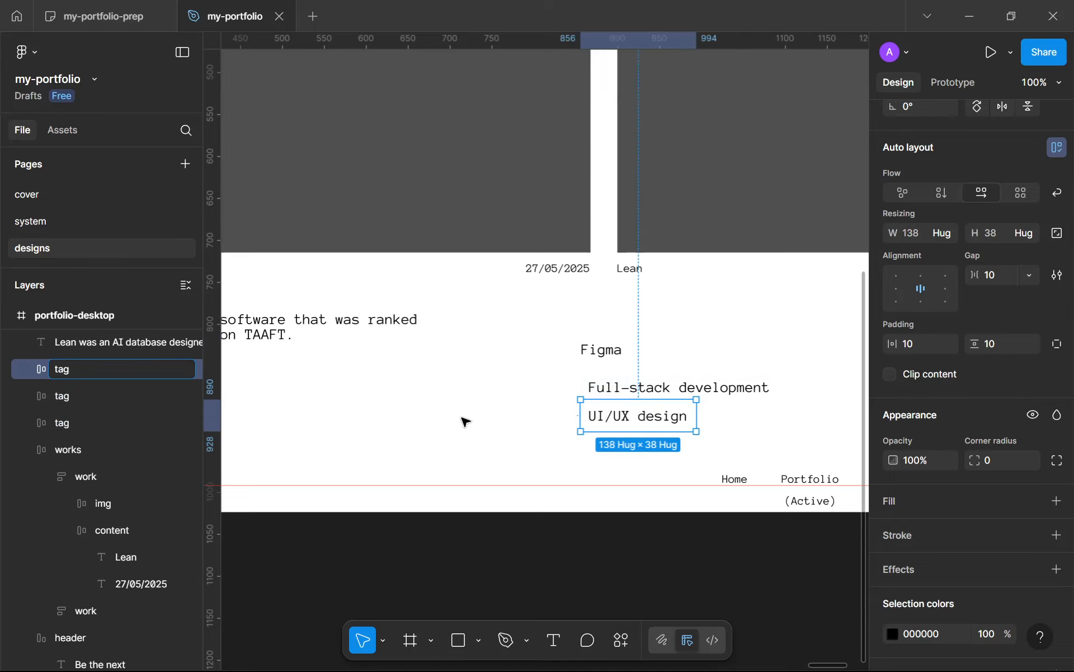
# Step: Set the gap of all three tag frames to 0 and their horizontal and vertical padding to 16
pyautogui.click(598, 353)
pyautogui.click(603, 350)
pyautogui.keyDown('shift'); pyautogui.click(624, 387); pyautogui.keyUp('shift')
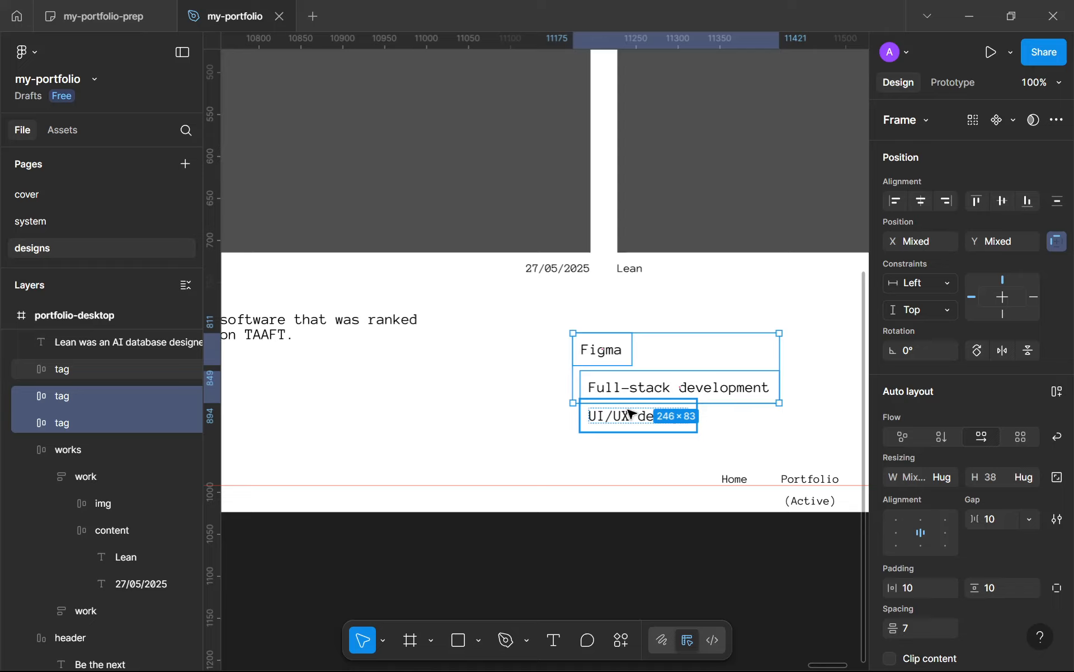
pyautogui.keyDown('shift'); pyautogui.click(629, 414); pyautogui.keyUp('shift')
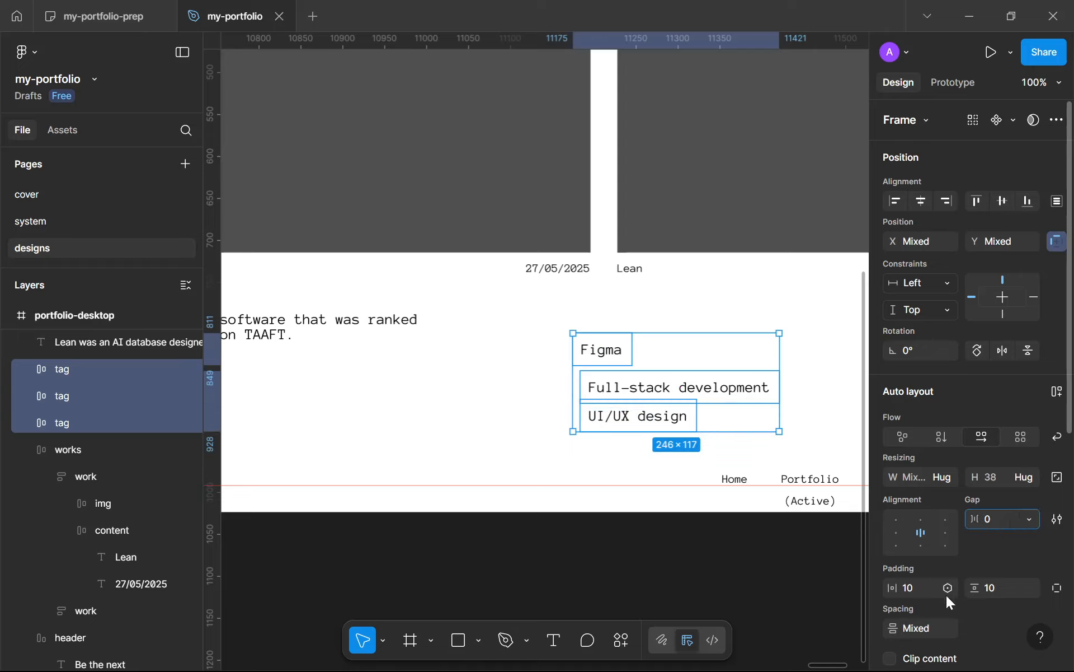
pyautogui.click(926, 587)
pyautogui.write('16')
pyautogui.press('Return')
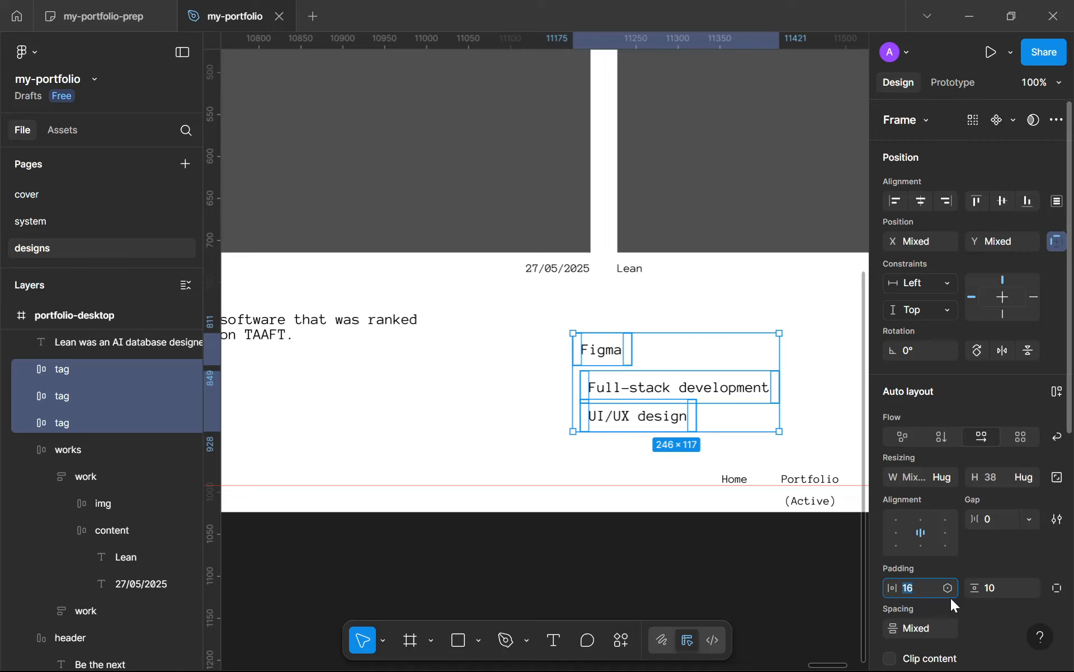
pyautogui.click(1002, 587)
pyautogui.write('16')
pyautogui.press('Return')
# Step: Give the three tags a black fill and change their text colour to white (FFFFFF)
pyautogui.scroll(-6, 1022, 439)
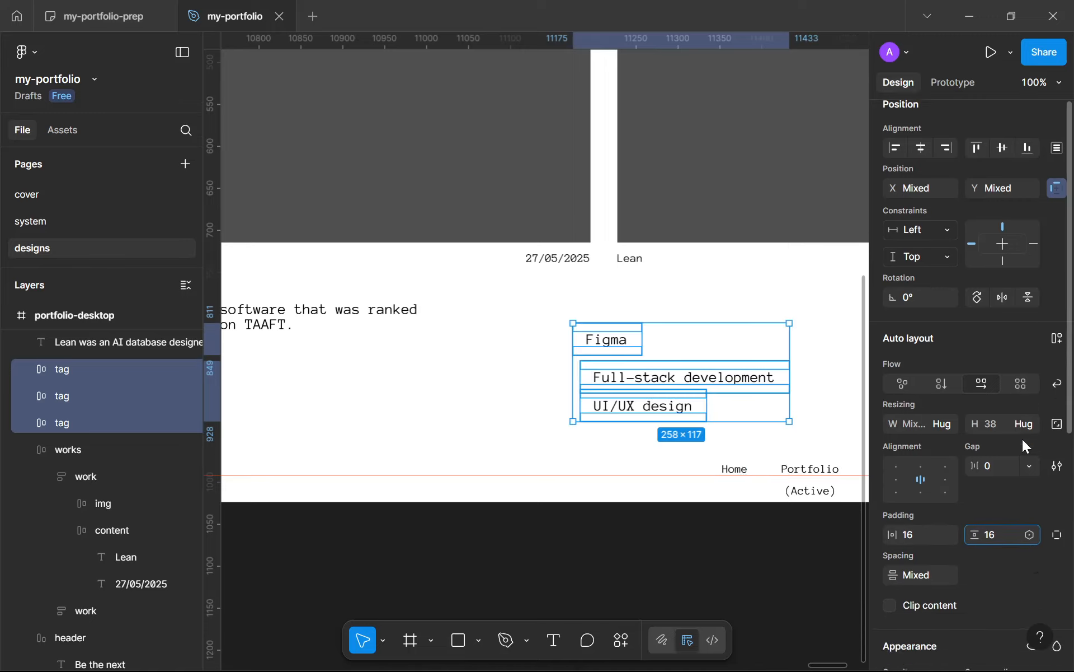
pyautogui.click(1058, 449)
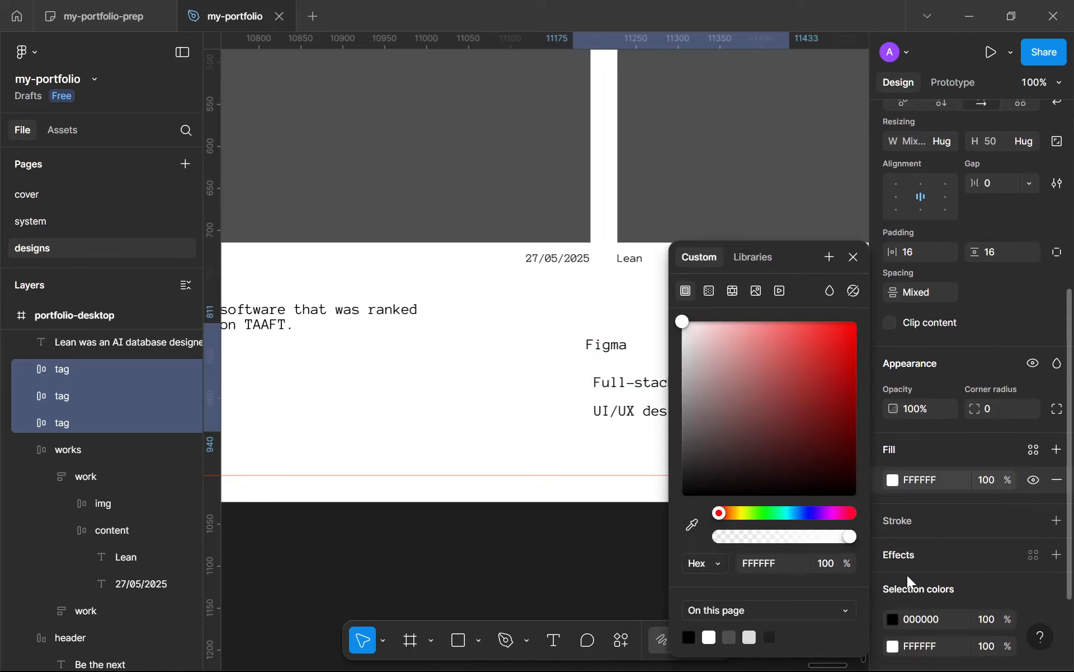
pyautogui.click(887, 626)
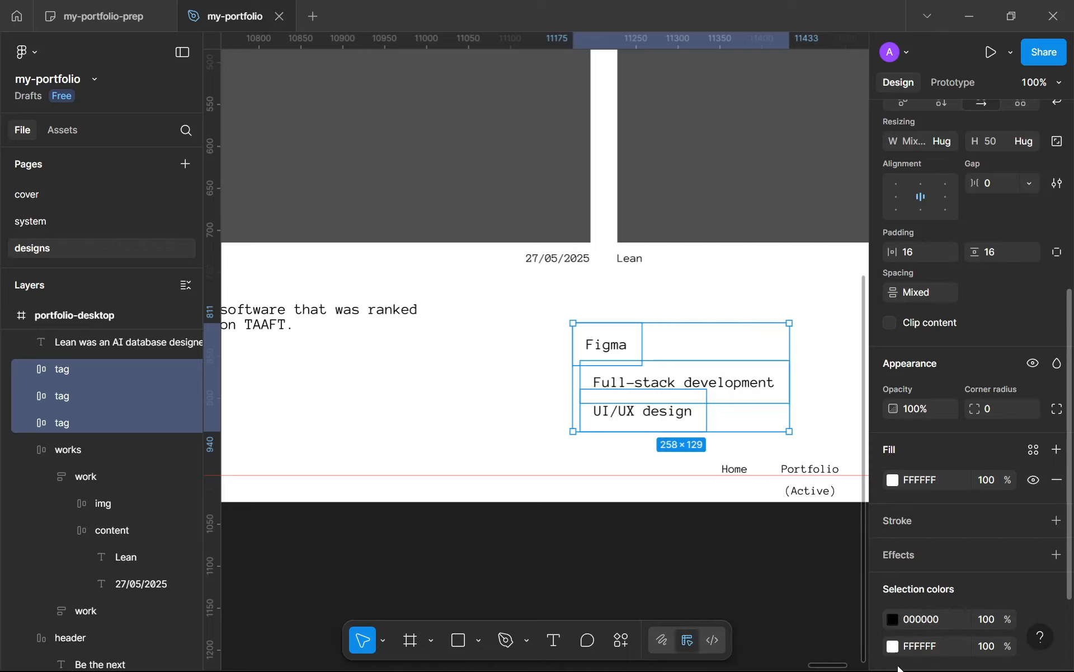
pyautogui.click(893, 649)
pyautogui.moveTo(727, 414); pyautogui.dragTo(682, 484)
pyautogui.click(892, 620)
pyautogui.moveTo(739, 442); pyautogui.dragTo(300, 38)
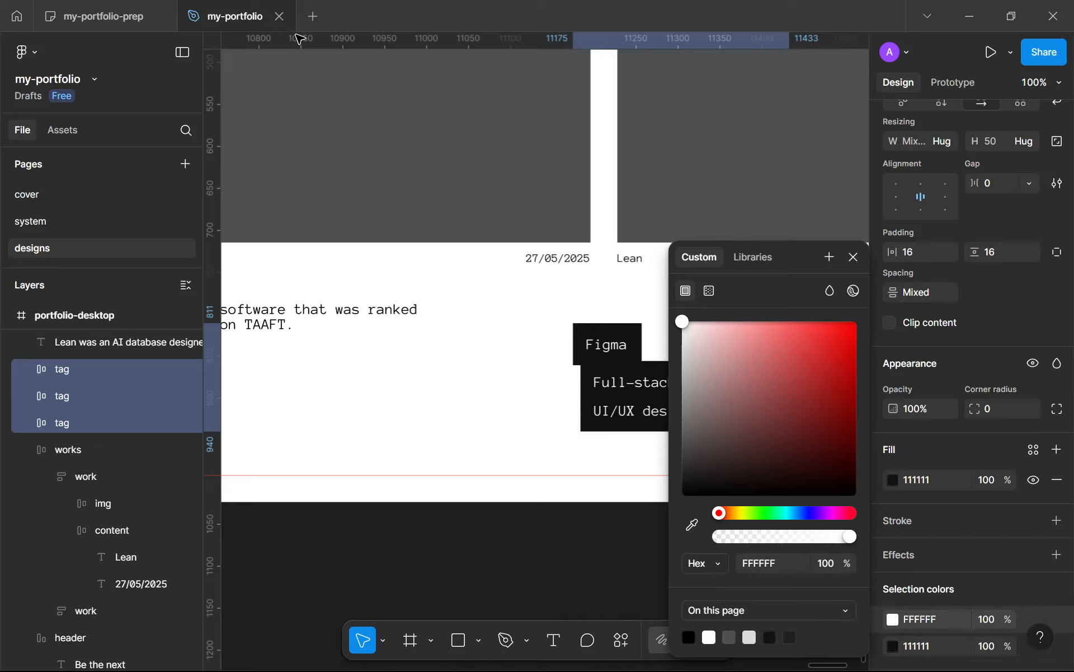
pyautogui.click(893, 646)
pyautogui.moveTo(817, 458); pyautogui.dragTo(539, 541)
pyautogui.click(540, 543)
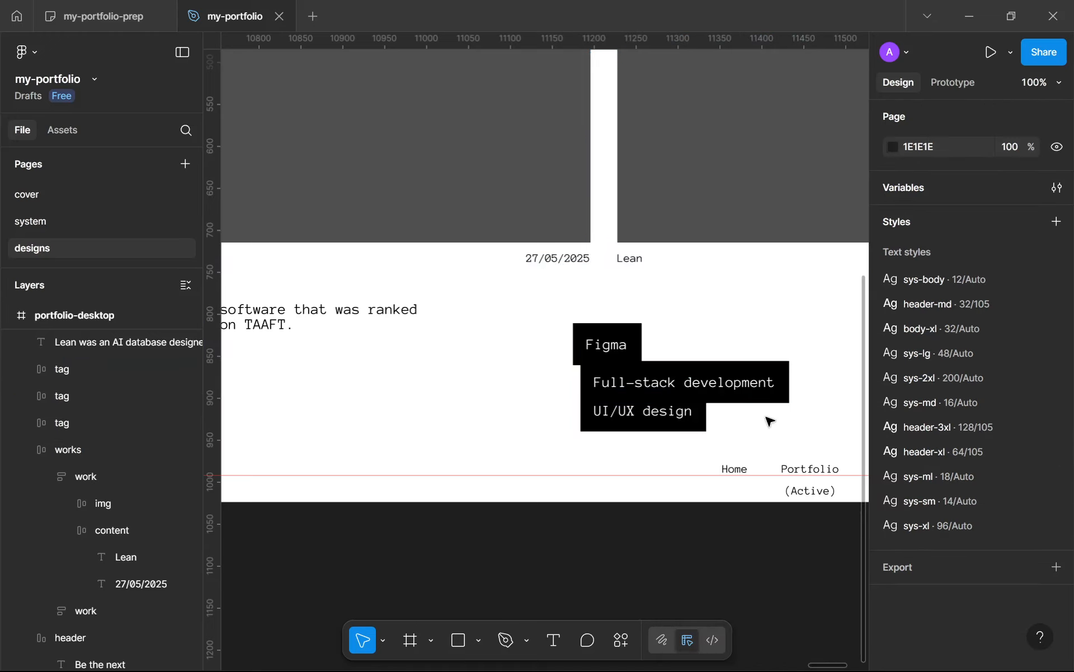
# Step: Combine the three tags in one horizontal auto layout row without wrapping, with hug-contents width and a gap of 16
pyautogui.moveTo(767, 423); pyautogui.dragTo(542, 321)
pyautogui.hotkey('shift', 'a')
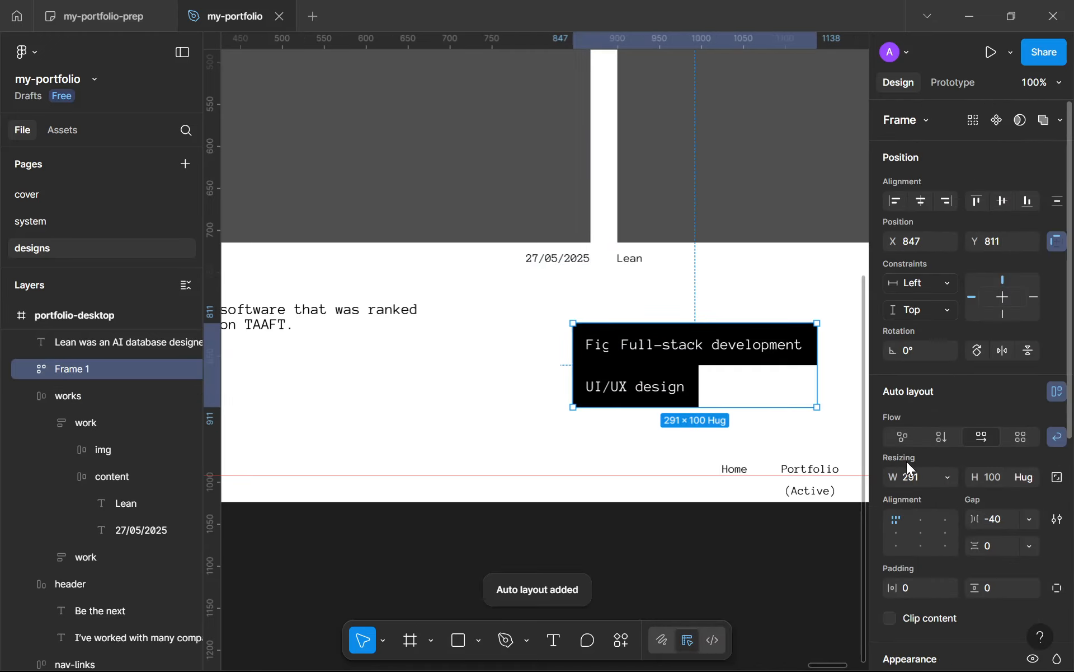
pyautogui.click(1057, 436)
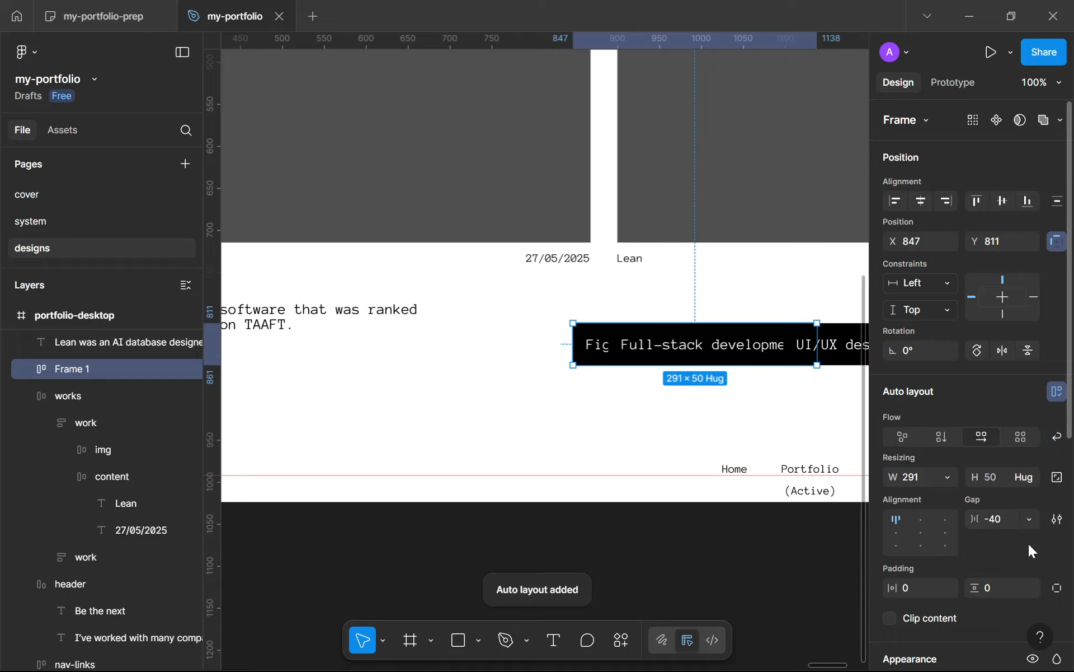
pyautogui.click(947, 477)
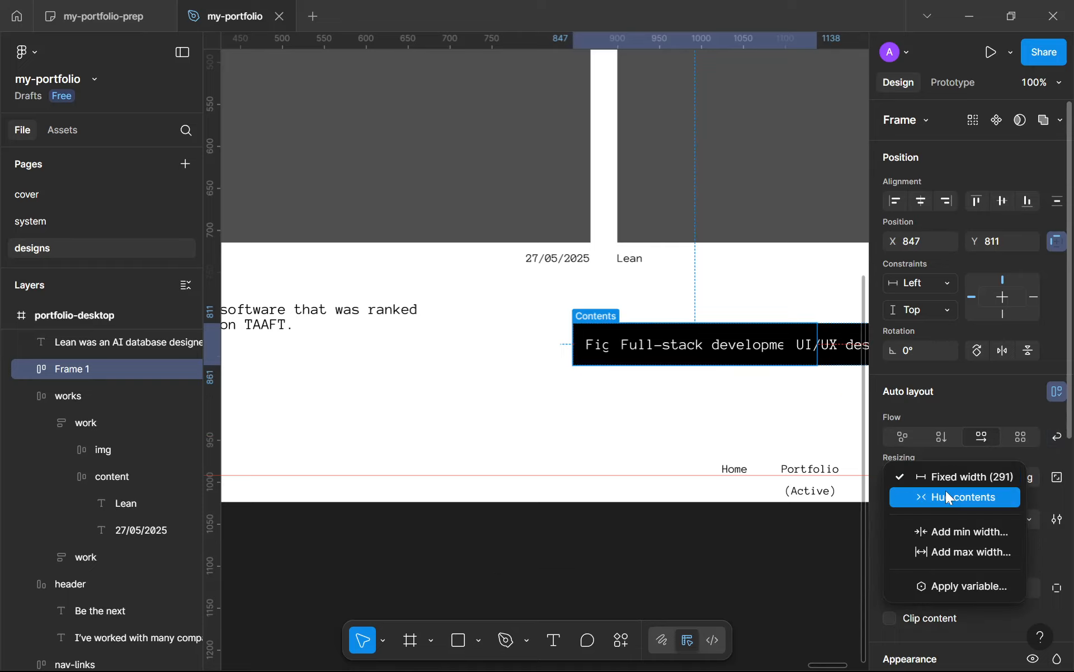
pyautogui.click(946, 491)
pyautogui.click(1002, 526)
pyautogui.write('16')
pyautogui.press('Return')
# Step: Move the tag row against the right margin guide, level with the Lean description, and wrap both in one auto layout frame
pyautogui.scroll(-6, 688, 408)
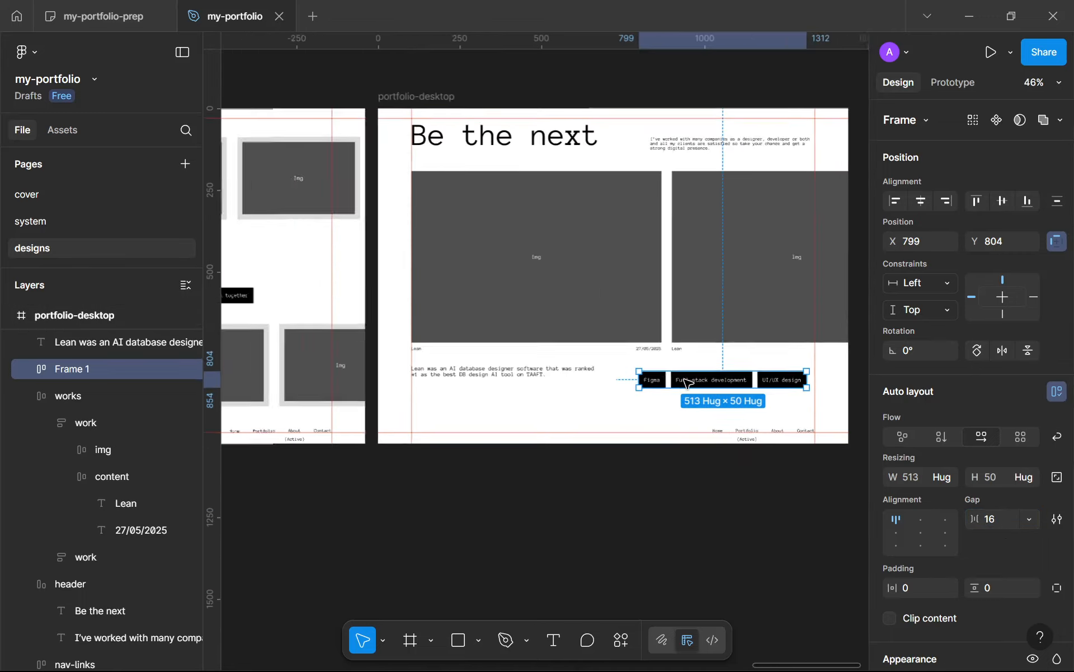
pyautogui.moveTo(650, 387)
pyautogui.mouseDown()
pyautogui.moveTo(690, 390)
pyautogui.moveTo(651, 379)
pyautogui.mouseUp()
pyautogui.keyDown('shift'); pyautogui.click(472, 363); pyautogui.keyUp('shift')
pyautogui.hotkey('shift', 'a')
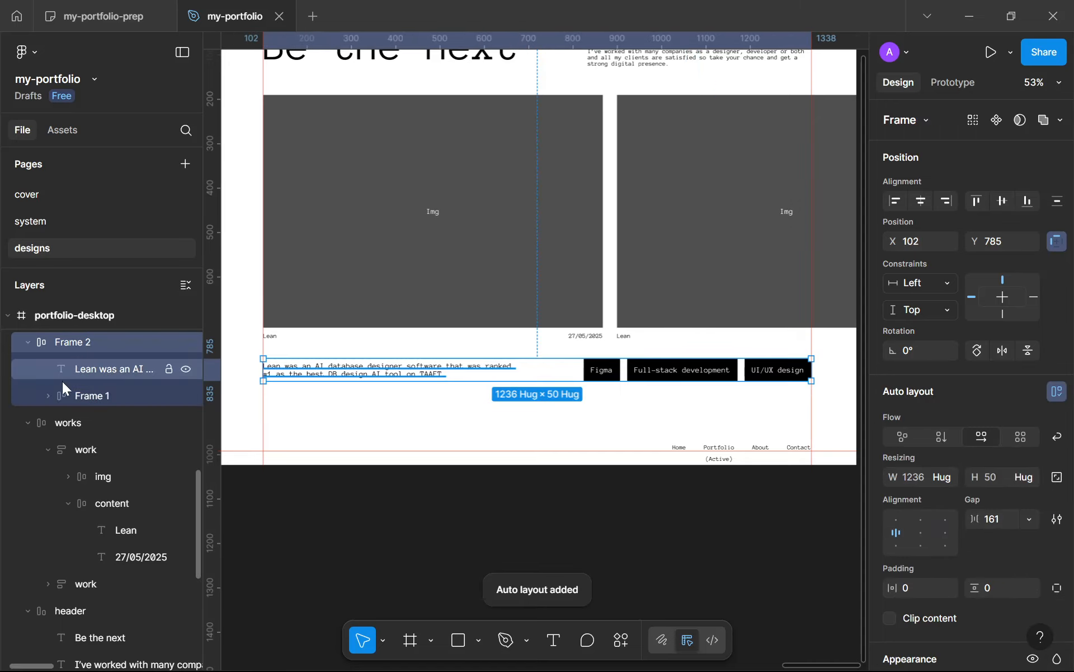
# Step: Rename the tag row's frame as tags and the frame wrapping the description and tags as bottom
pyautogui.doubleClick(81, 391)
pyautogui.write('tags')
pyautogui.click(99, 344)
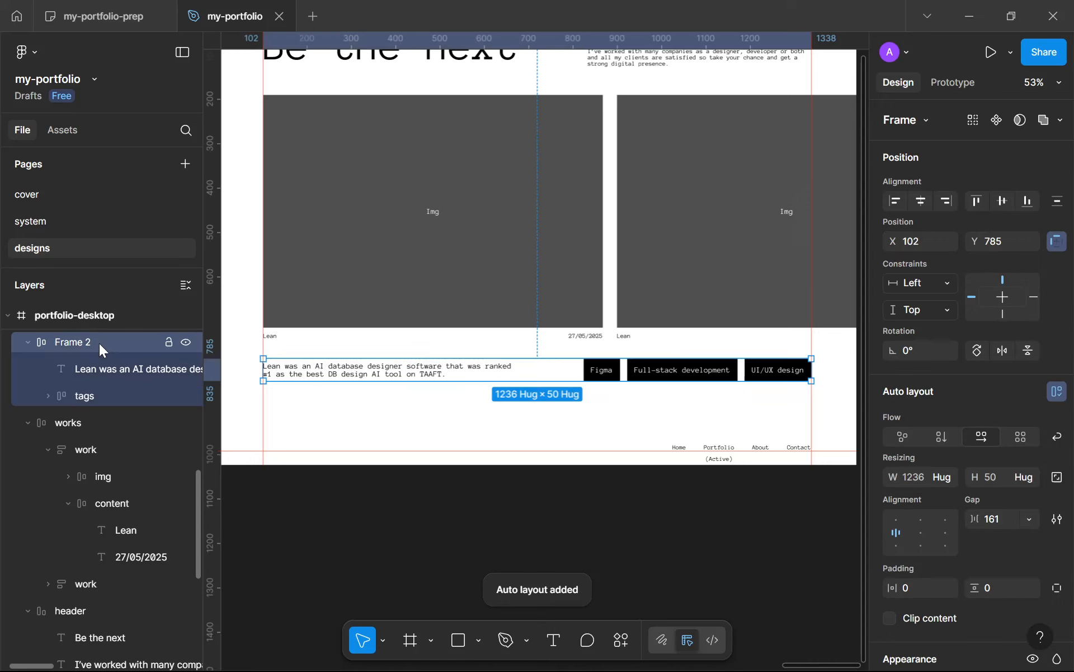
pyautogui.doubleClick(99, 344)
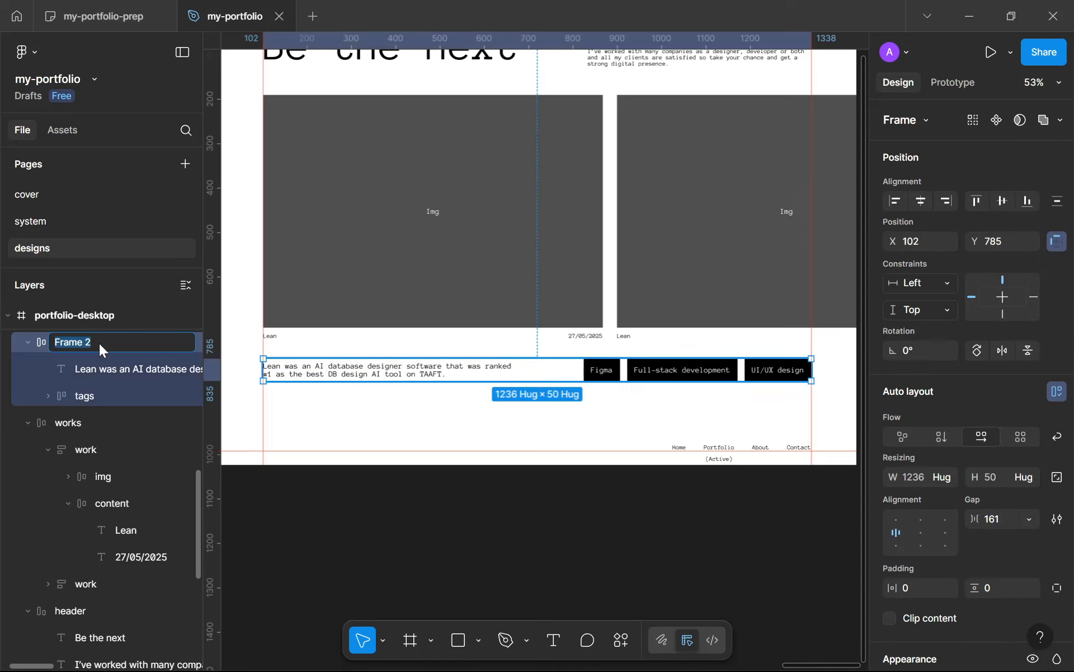
pyautogui.write('bo')
pyautogui.press('Return')
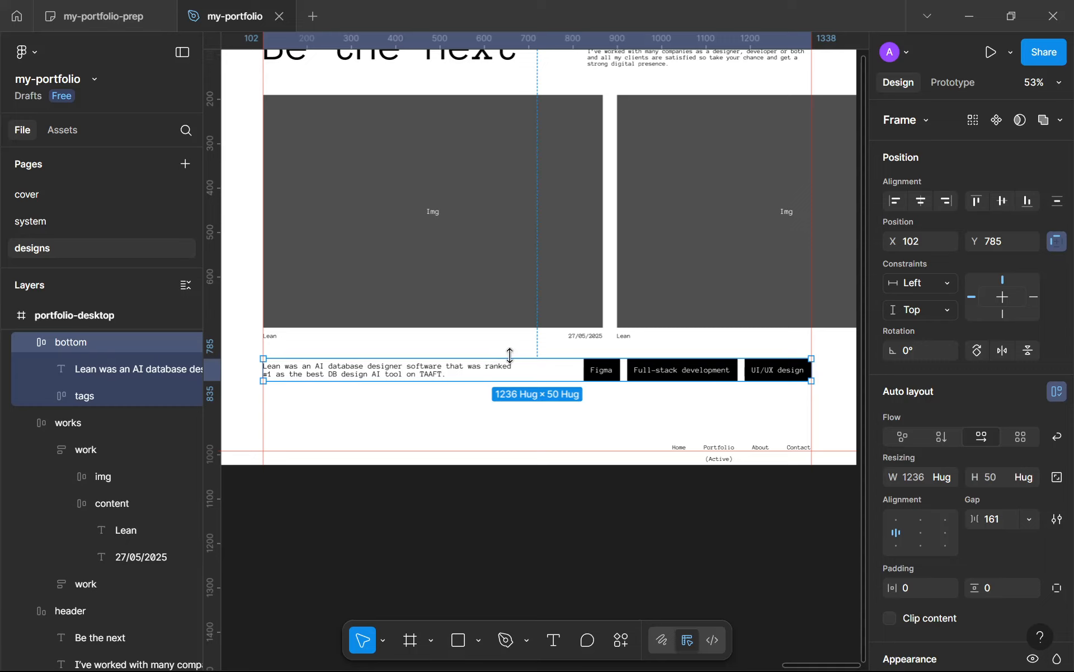
# Step: Change the second work card's title text to HTML Converter
pyautogui.scroll(-3, 547, 369)
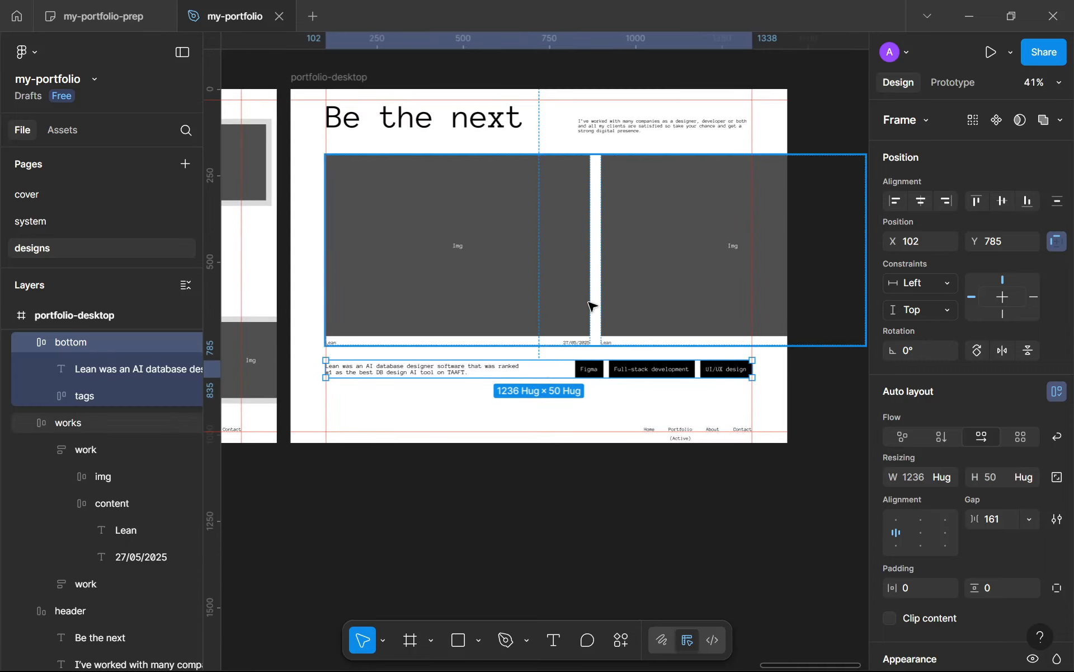
pyautogui.click(535, 129)
pyautogui.scroll(3, 532, 237)
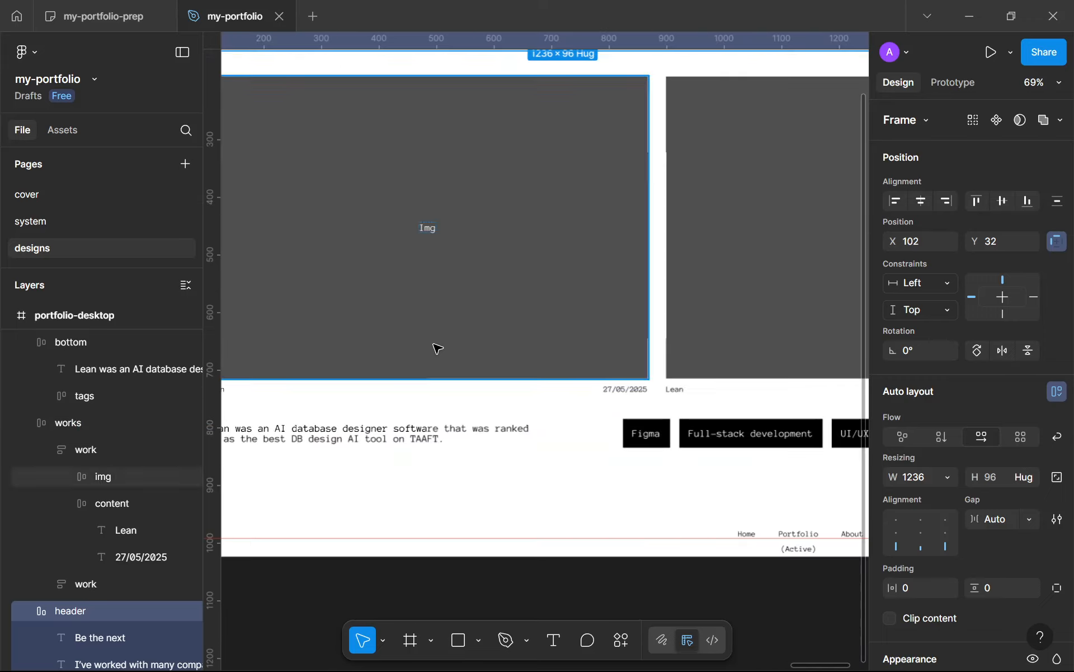
pyautogui.scroll(-2, 687, 373)
pyautogui.moveTo(688, 371); pyautogui.dragTo(554, 355)
pyautogui.scroll(3, 671, 368)
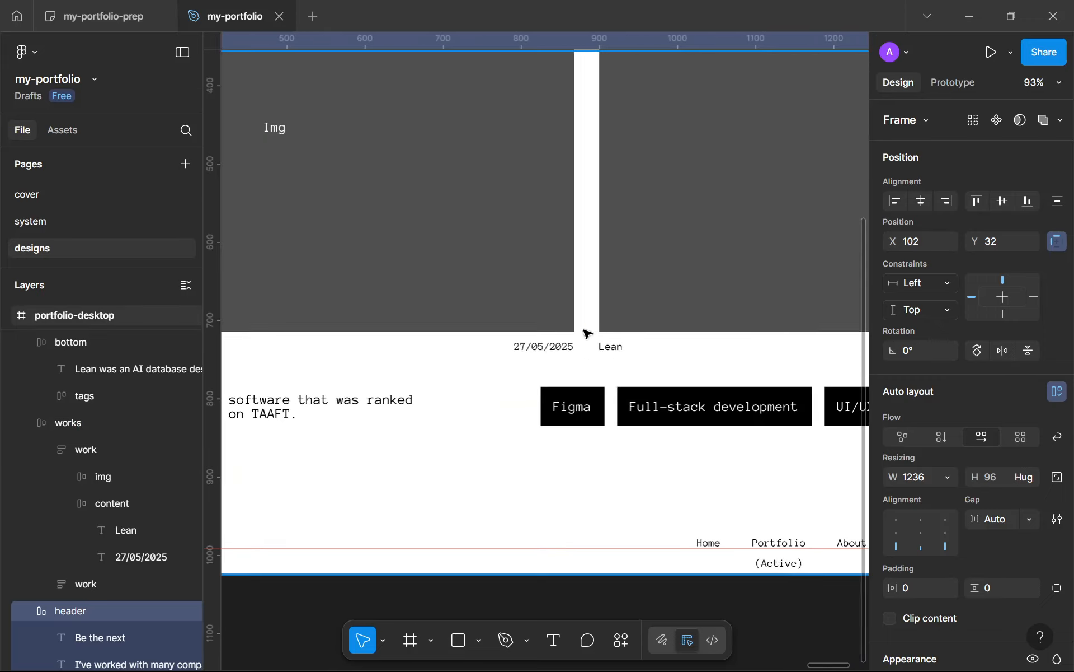
pyautogui.click(608, 348)
pyautogui.doubleClick(610, 347)
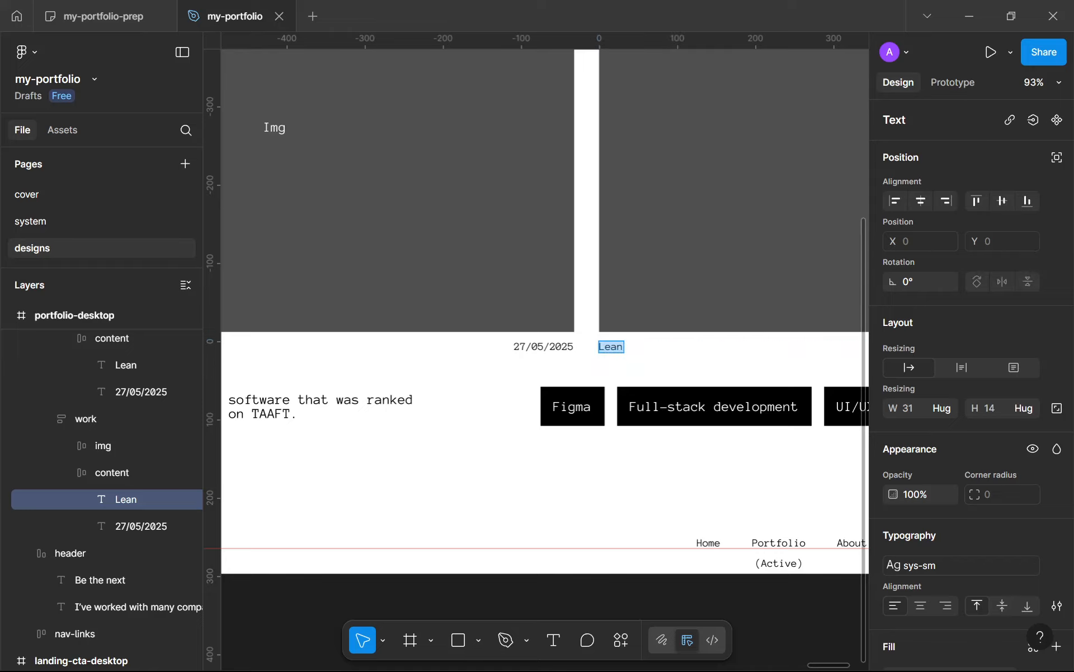
pyautogui.write('HTML Converter')
pyautogui.press('Escape')
pyautogui.keyDown('ctrl'); pyautogui.scroll(-6, 586, 460); pyautogui.keyUp('ctrl')
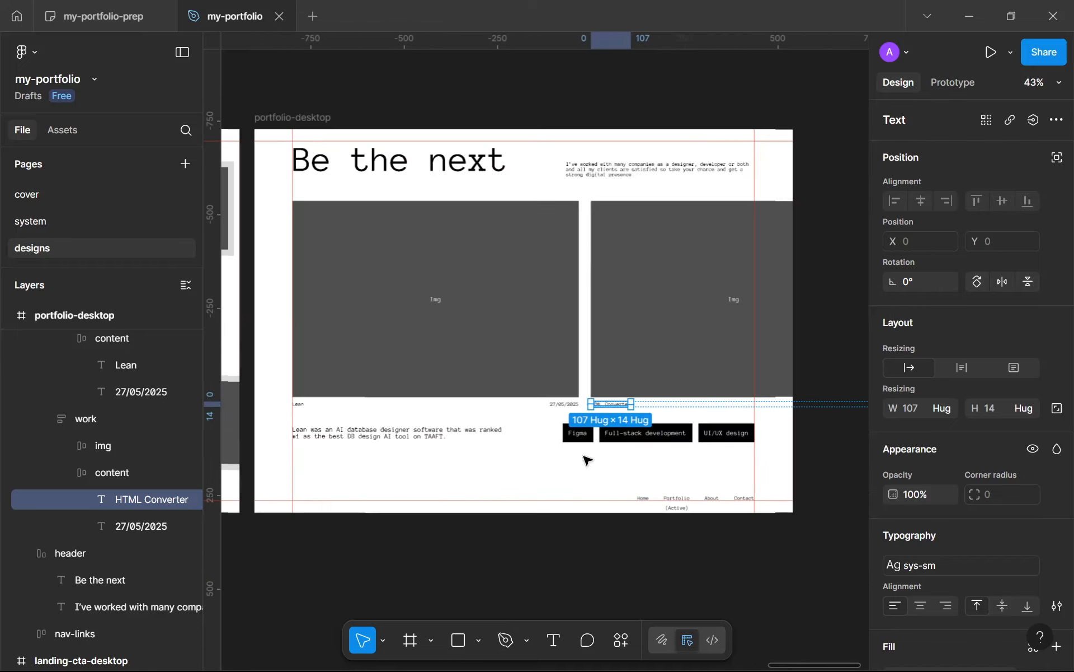
pyautogui.click(563, 472)
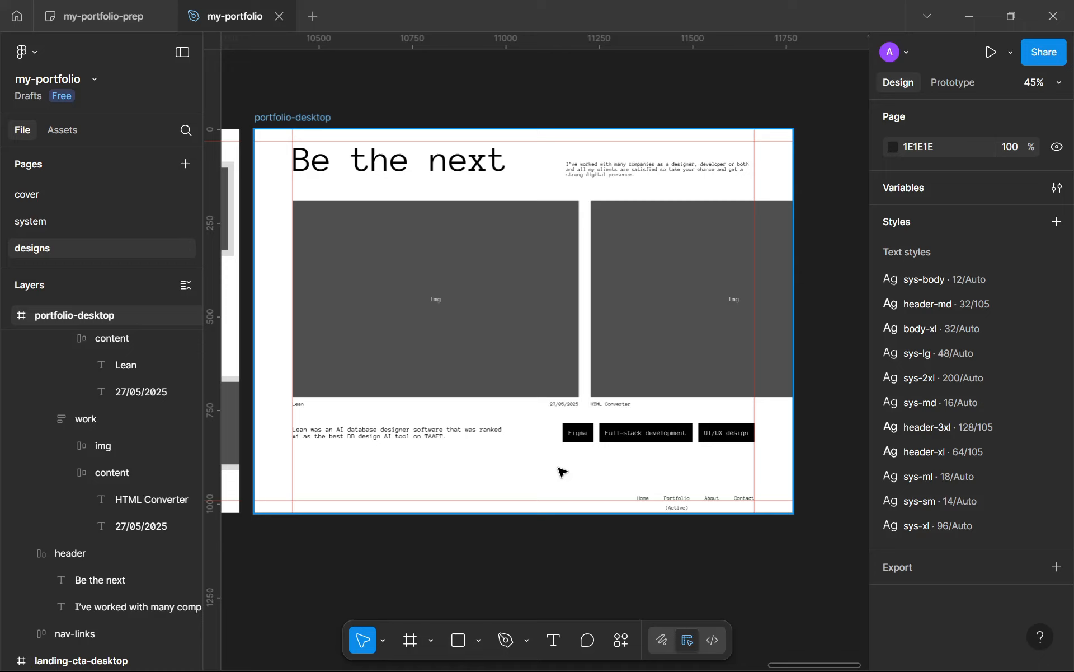
# Step: Wrap the header, works and bottom frames together in one vertical auto layout frame
pyautogui.keyDown('ctrl'); pyautogui.scroll(4, 396, 449); pyautogui.keyUp('ctrl')
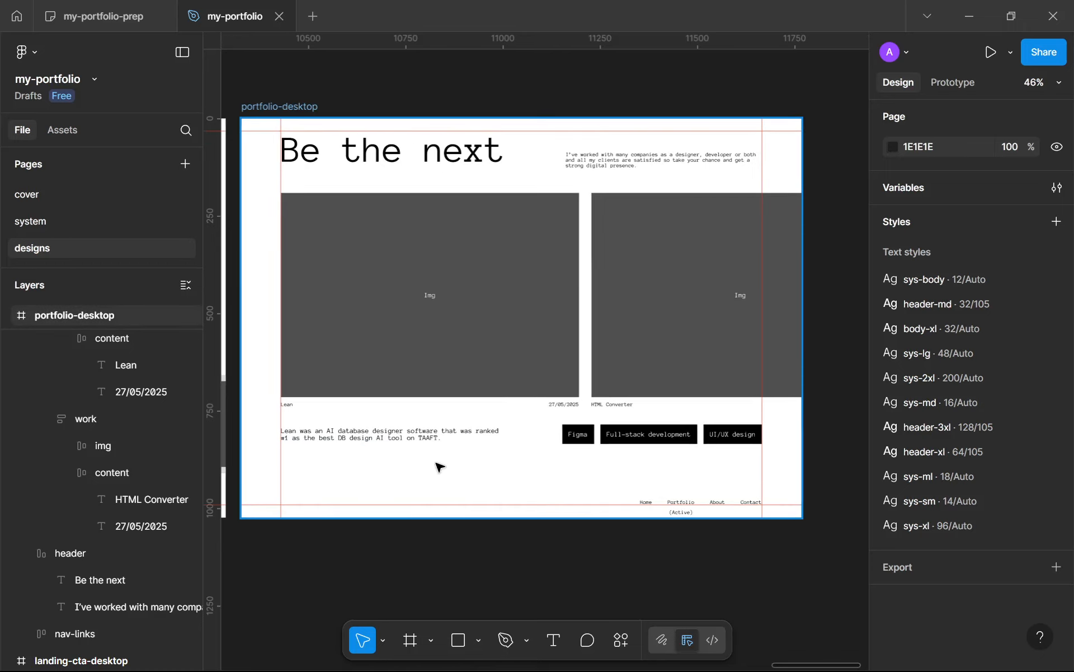
pyautogui.moveTo(394, 447); pyautogui.dragTo(448, 462)
pyautogui.moveTo(652, 436); pyautogui.dragTo(520, 428)
pyautogui.keyDown('ctrl'); pyautogui.scroll(-3, 508, 490); pyautogui.keyUp('ctrl')
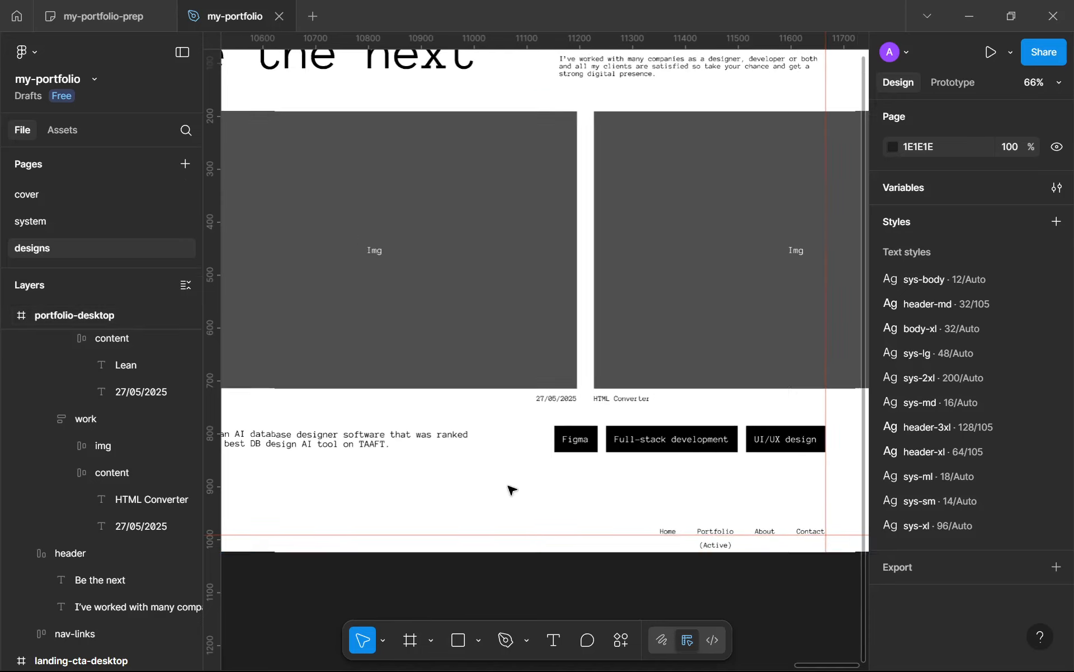
pyautogui.keyDown('ctrl'); pyautogui.scroll(-3, 504, 425); pyautogui.keyUp('ctrl')
pyautogui.click(499, 371)
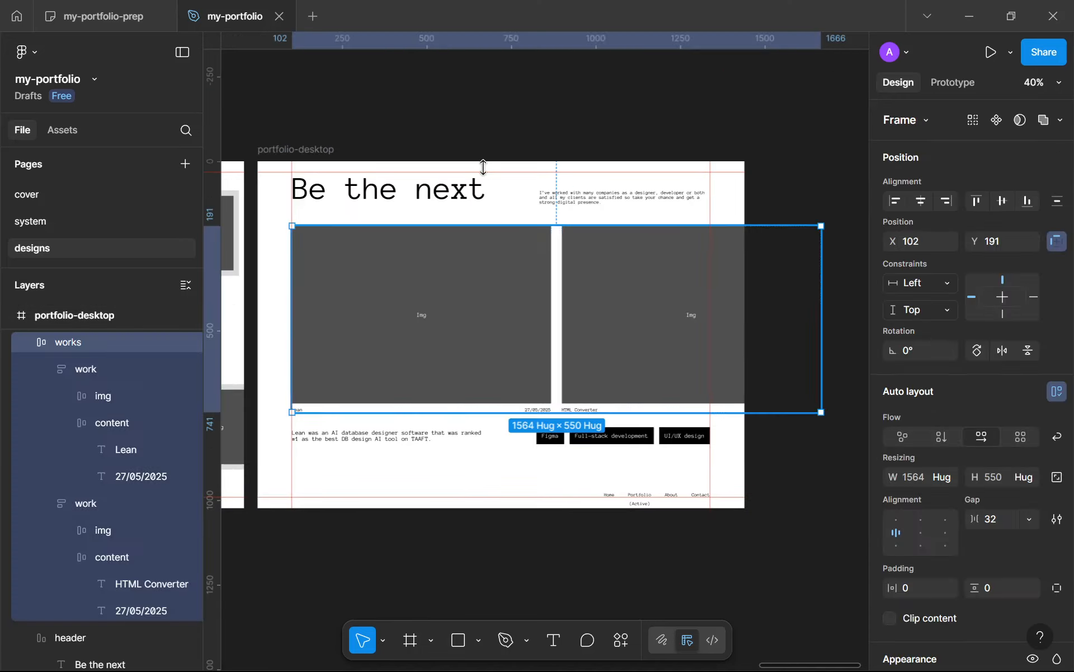
pyautogui.click(502, 192)
pyautogui.keyDown('shift'); pyautogui.click(499, 291); pyautogui.keyUp('shift')
pyautogui.keyDown('shift'); pyautogui.click(504, 438); pyautogui.keyUp('shift')
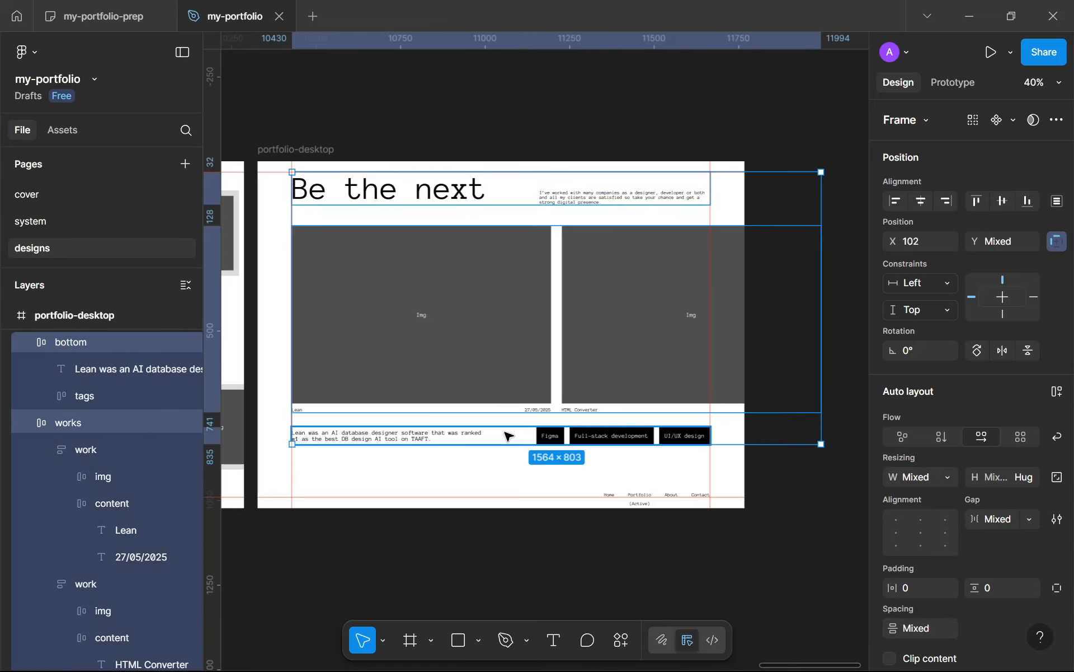
pyautogui.hotkey('shift', 'a')
# Step: Resize the header to a width of 1236 so its right edge meets the right margin guide
pyautogui.doubleClick(699, 437)
pyautogui.keyDown('ctrl'); pyautogui.scroll(6, 739, 442); pyautogui.keyUp('ctrl')
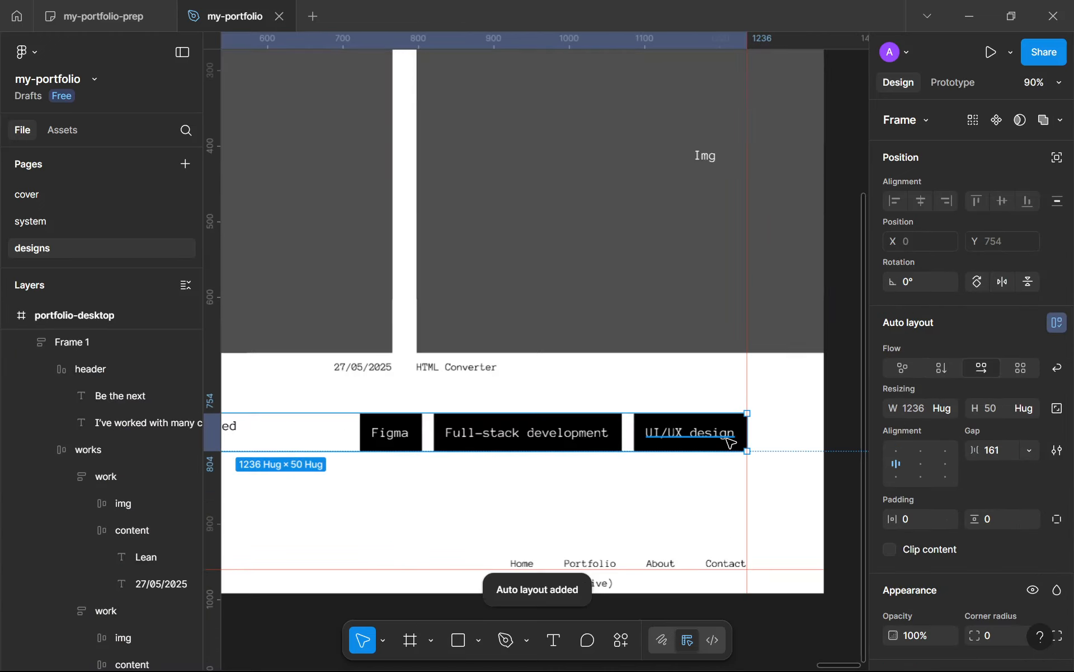
pyautogui.keyDown('ctrl'); pyautogui.scroll(3, 765, 436); pyautogui.keyUp('ctrl')
pyautogui.keyDown('ctrl'); pyautogui.scroll(-4, 766, 439); pyautogui.keyUp('ctrl')
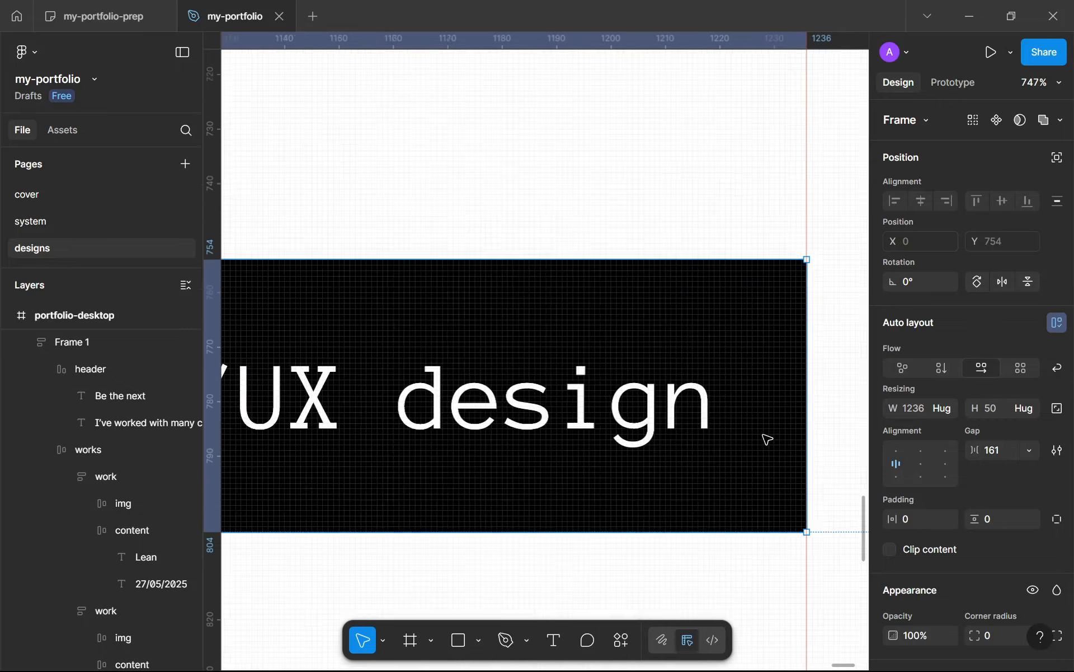
pyautogui.keyDown('ctrl'); pyautogui.scroll(-6, 767, 439); pyautogui.keyUp('ctrl')
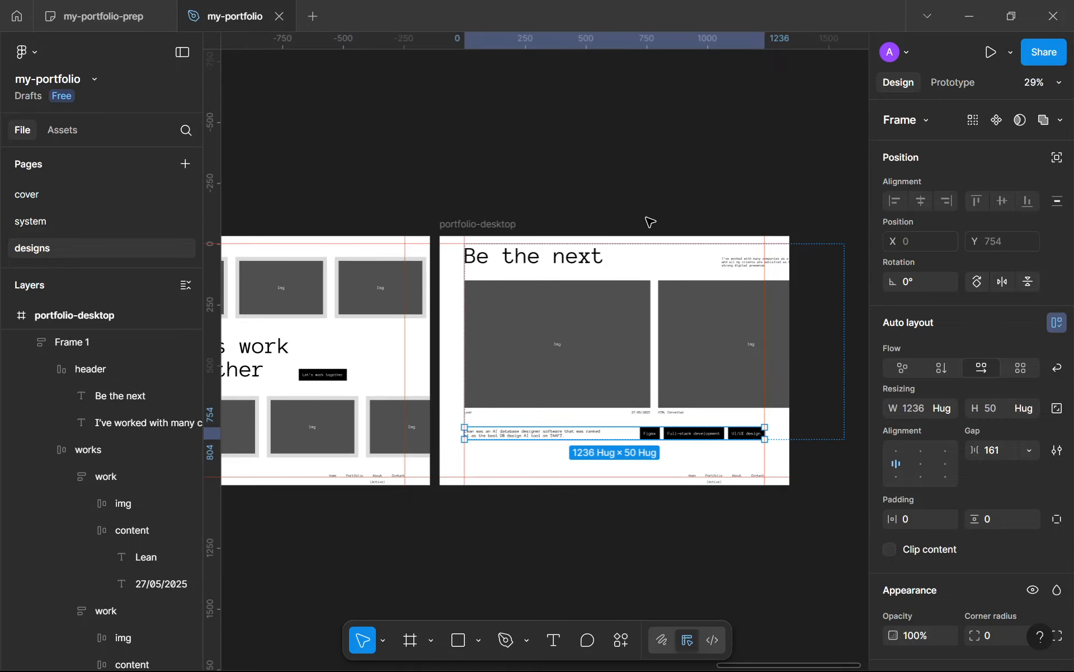
pyautogui.click(671, 258)
pyautogui.moveTo(816, 256); pyautogui.dragTo(762, 269)
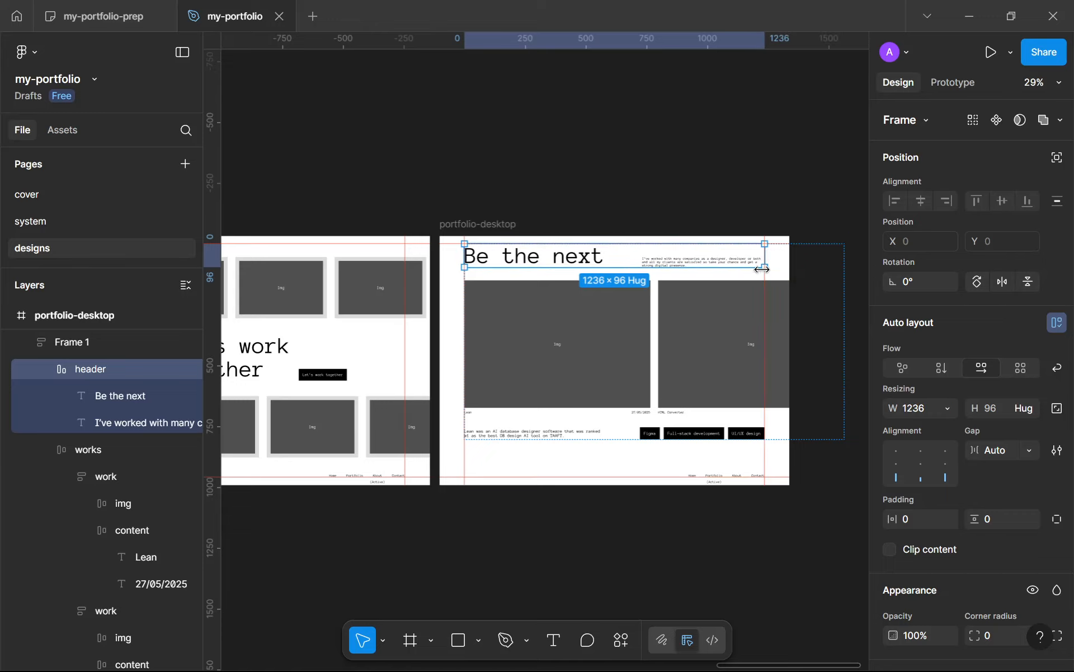
# Step: Rename the frame wrapping the header, works and bottom rows as main
pyautogui.click(577, 455)
pyautogui.doubleClick(95, 339)
pyautogui.write('main')
pyautogui.press('Return')
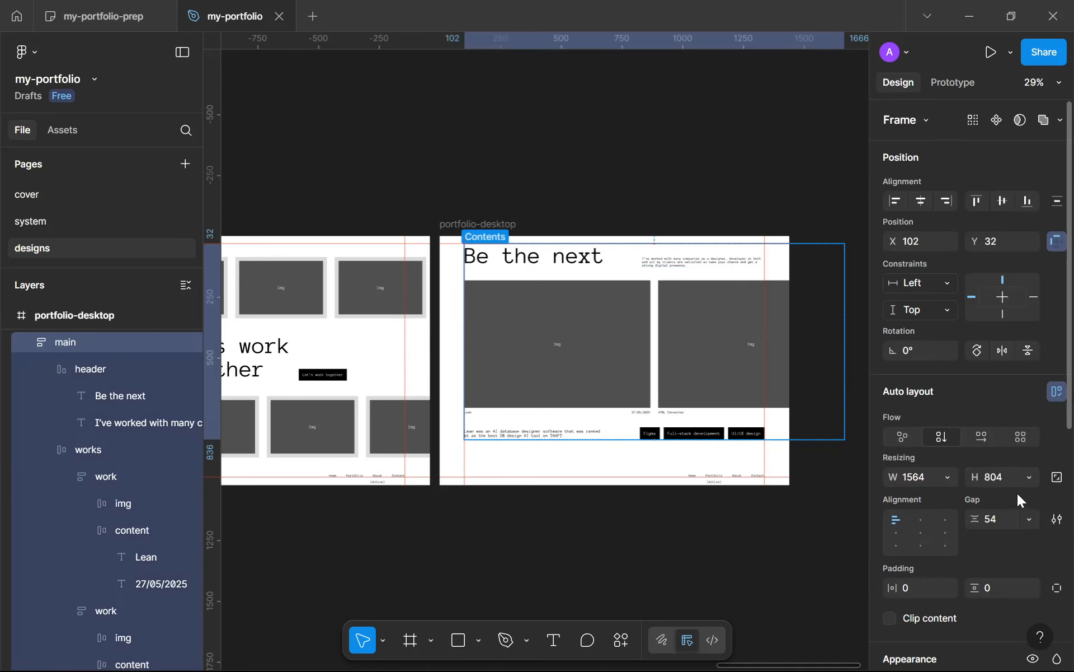
# Step: Set the main frame's gap to Auto and stretch its height to 888
pyautogui.click(1030, 518)
pyautogui.click(954, 537)
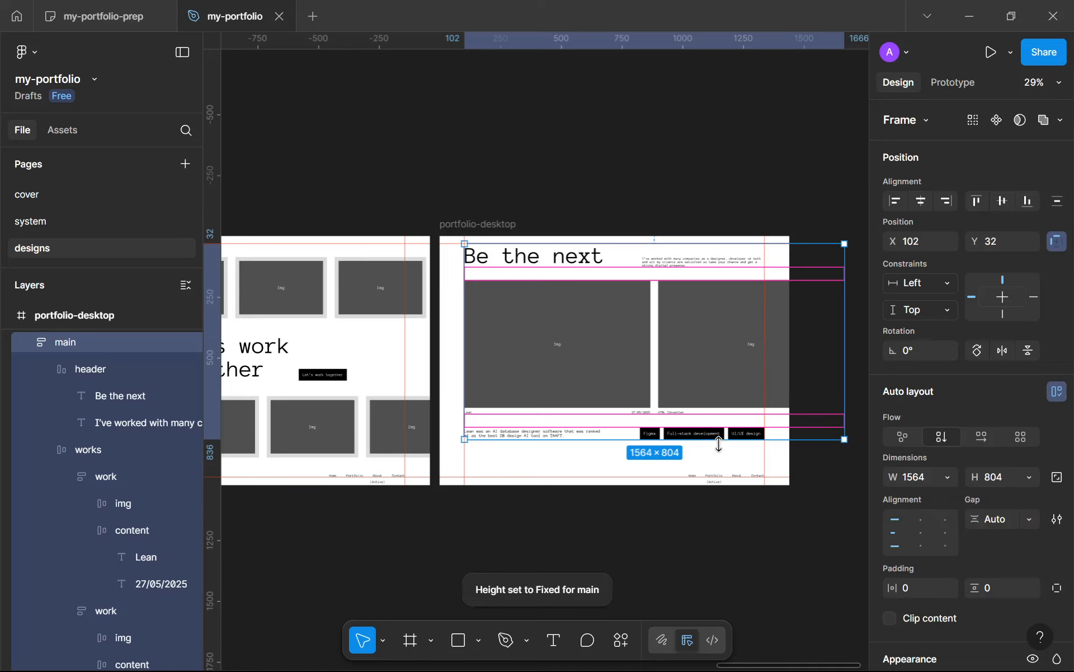
pyautogui.moveTo(725, 446)
pyautogui.mouseDown()
pyautogui.moveTo(728, 464)
pyautogui.moveTo(709, 459)
pyautogui.mouseUp()
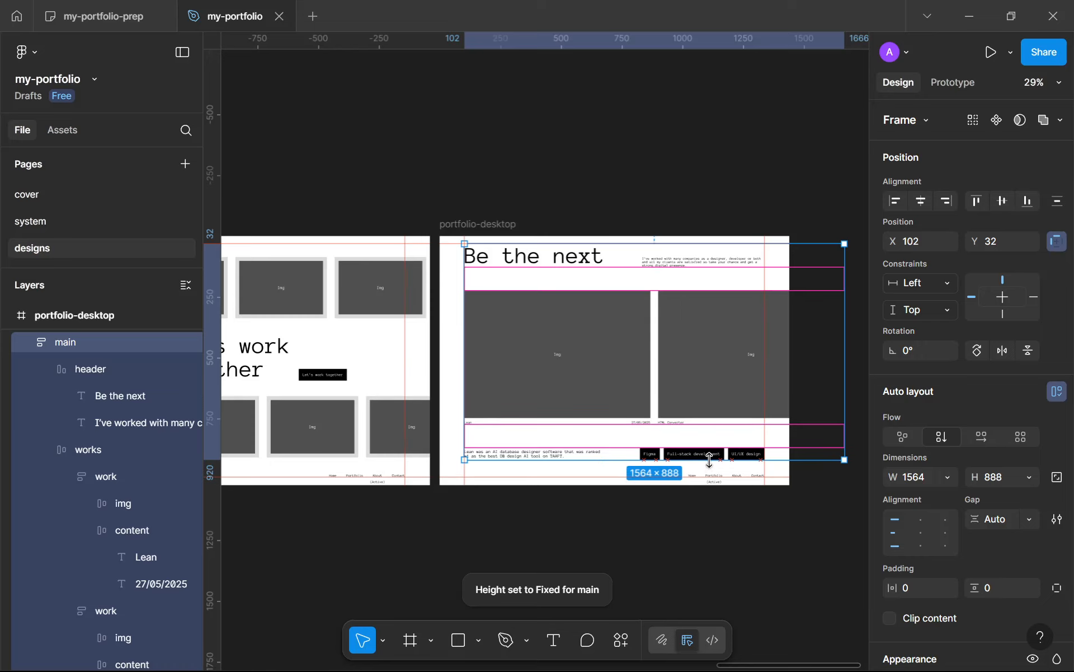
pyautogui.click(700, 516)
pyautogui.hotkey('shift', 'e')
pyautogui.scroll(-3, 701, 516)
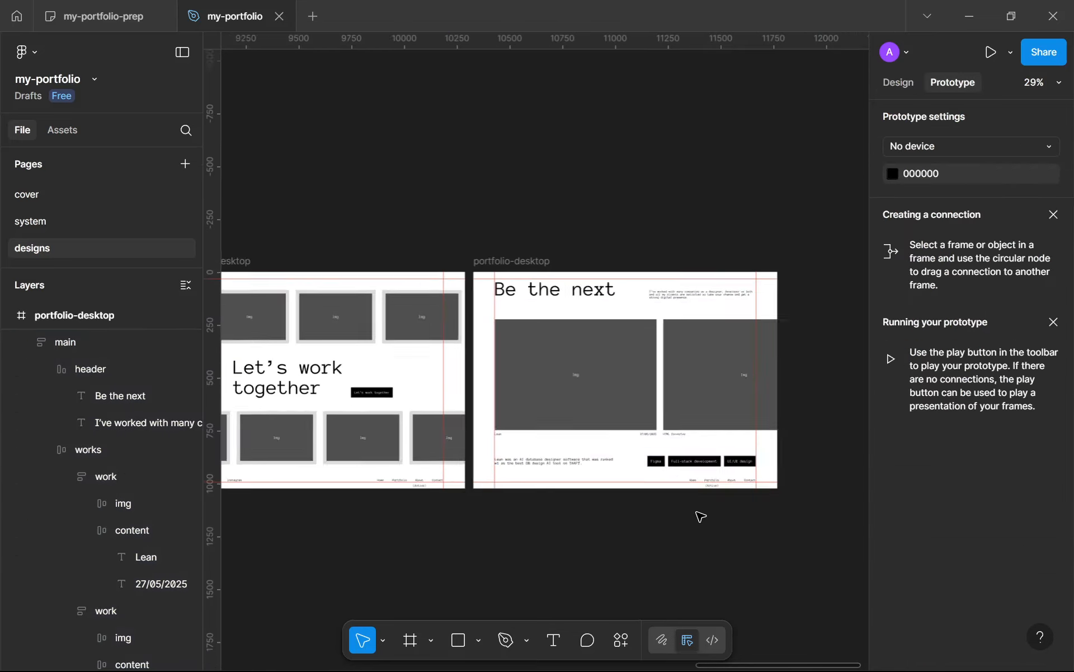
pyautogui.scroll(1, 701, 516)
pyautogui.click(888, 84)
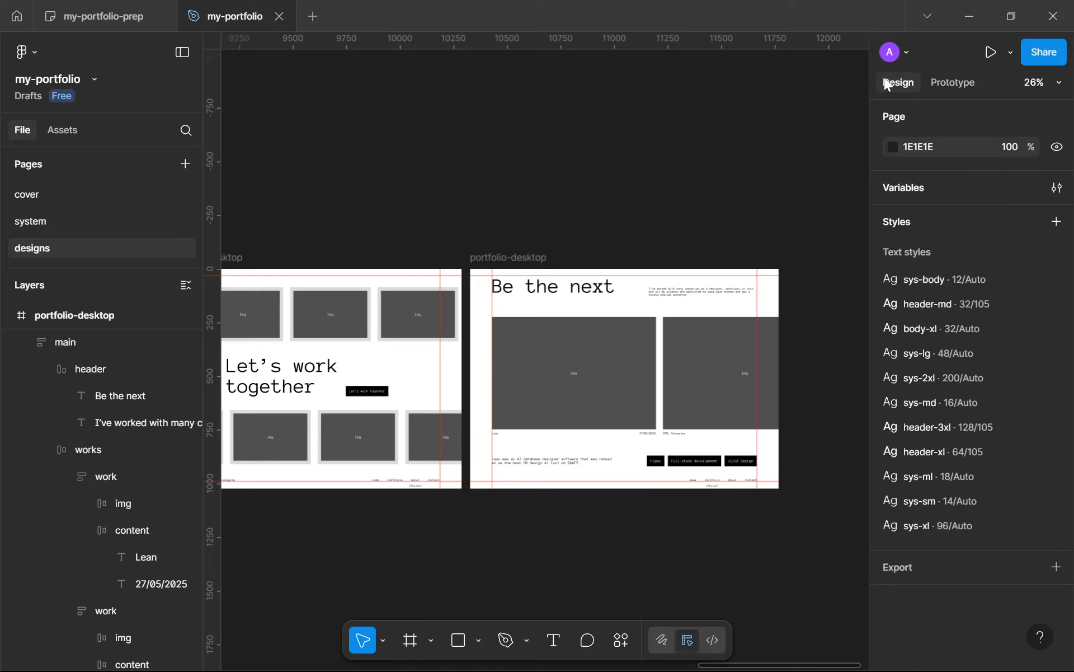
# Step: Hide the rulers and guides to view the portfolio-desktop layout cleanly
pyautogui.hotkey('shift', 'r')
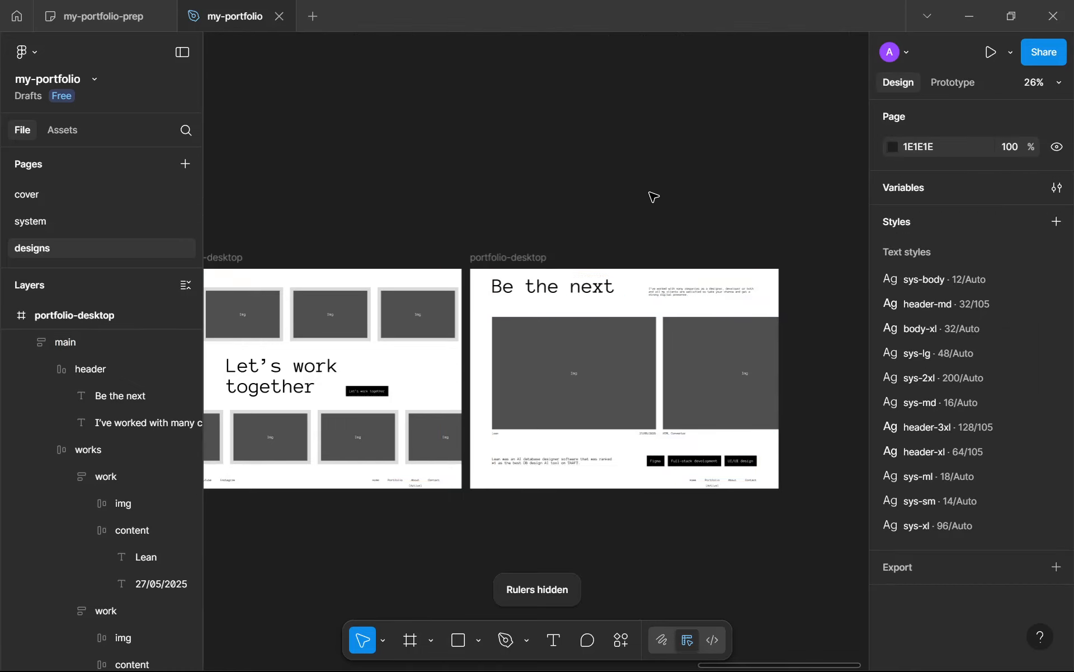
pyautogui.scroll(3, 662, 314)
pyautogui.click(710, 444)
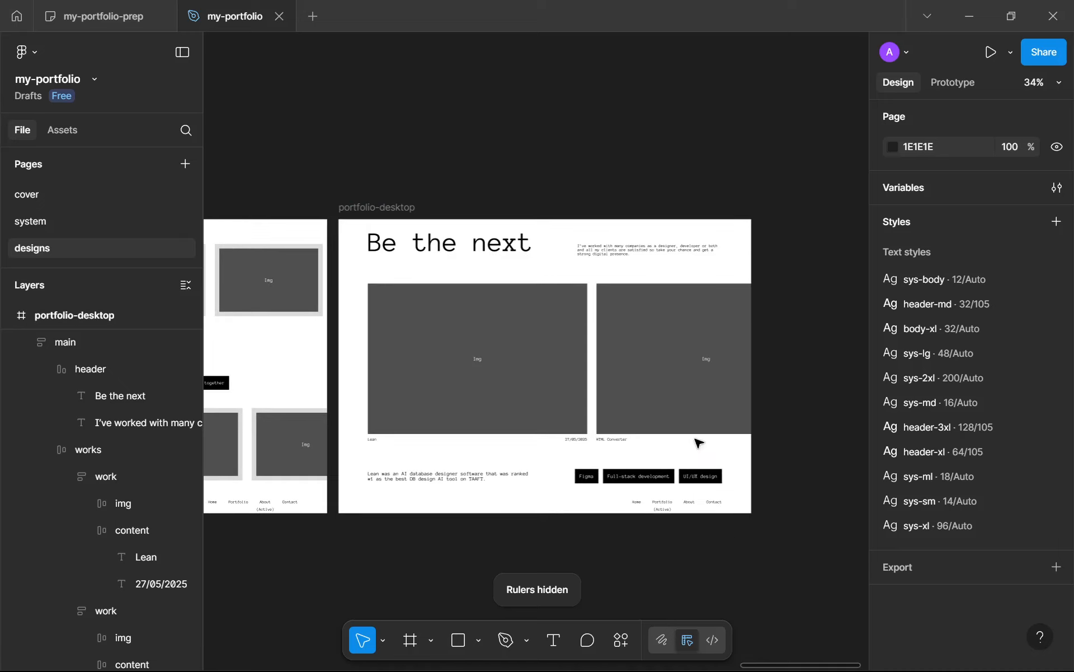
pyautogui.click(590, 307)
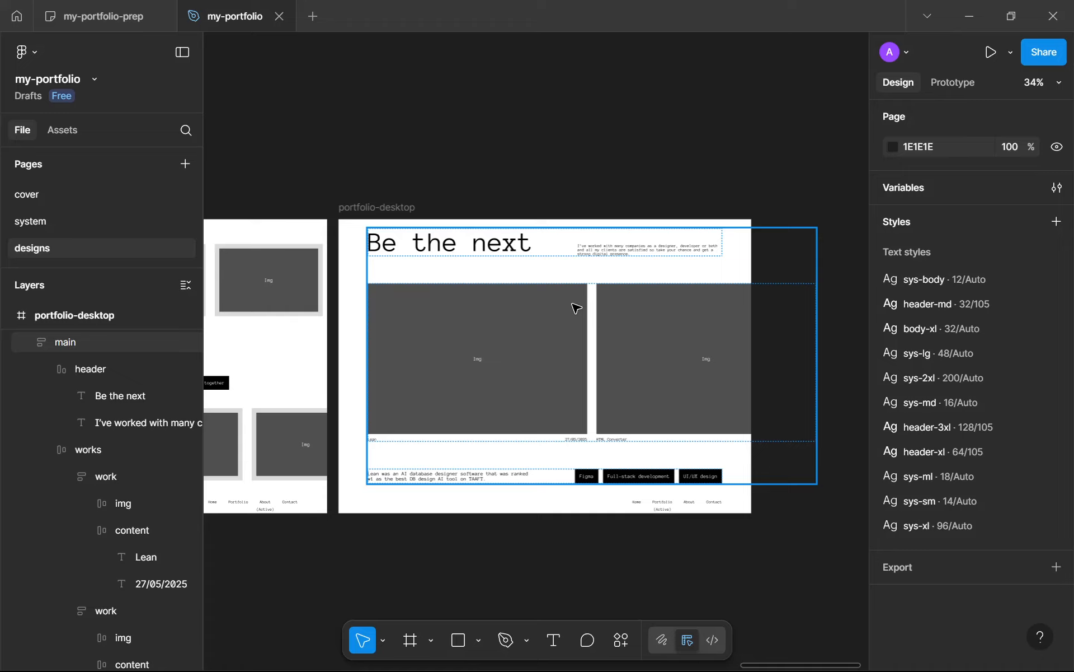
pyautogui.press('Escape')
pyautogui.scroll(3, 569, 261)
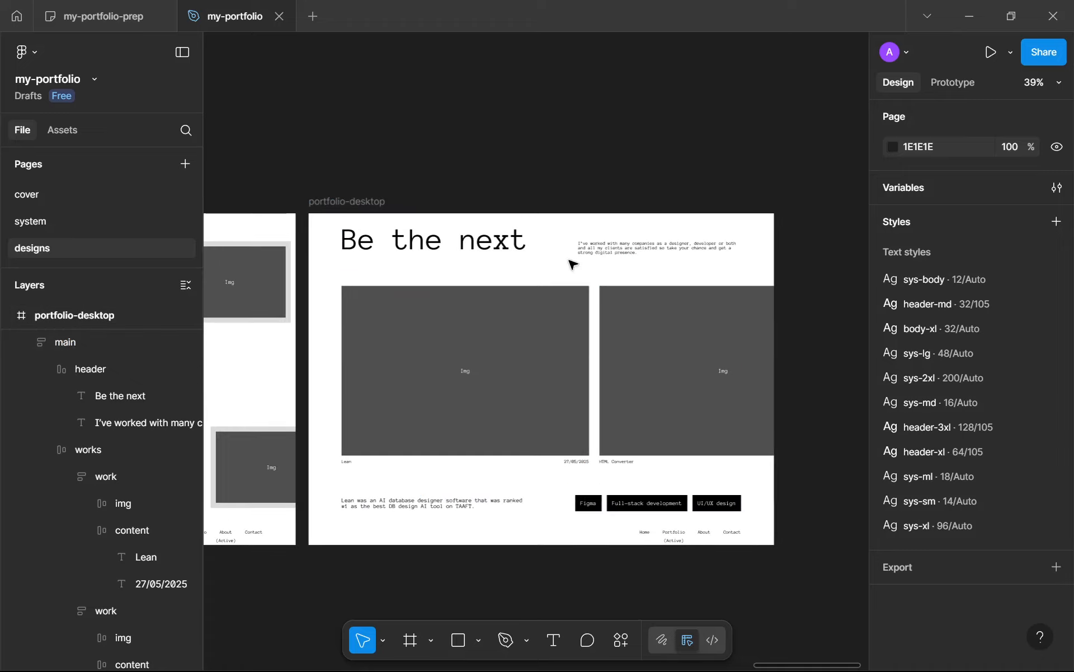
# Step: Collapse the portfolio-desktop and landing-cta-desktop layers and move portfolio-desktop below landing-cta-desktop in the layer order
pyautogui.scroll(6, 115, 516)
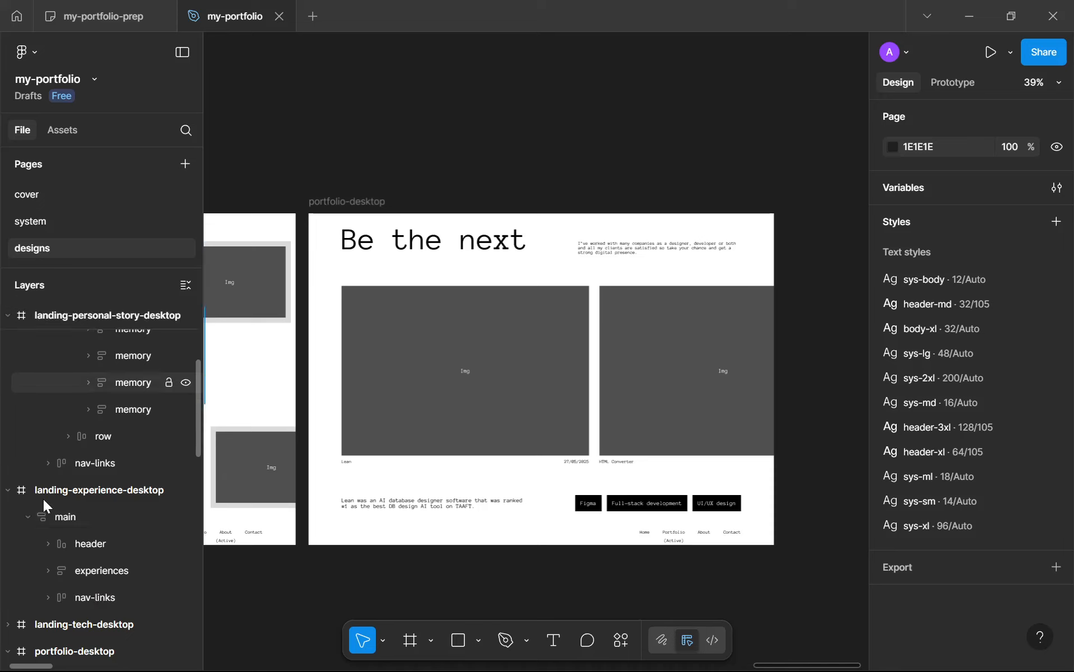
pyautogui.scroll(-3, 43, 499)
pyautogui.click(366, 201)
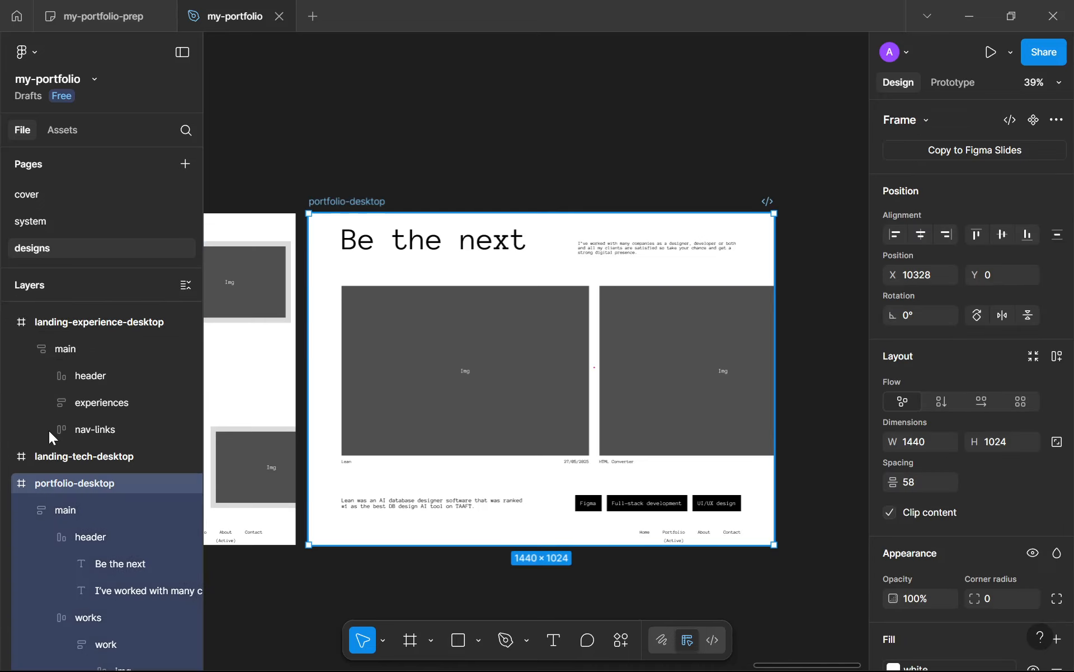
pyautogui.click(8, 483)
pyautogui.click(8, 511)
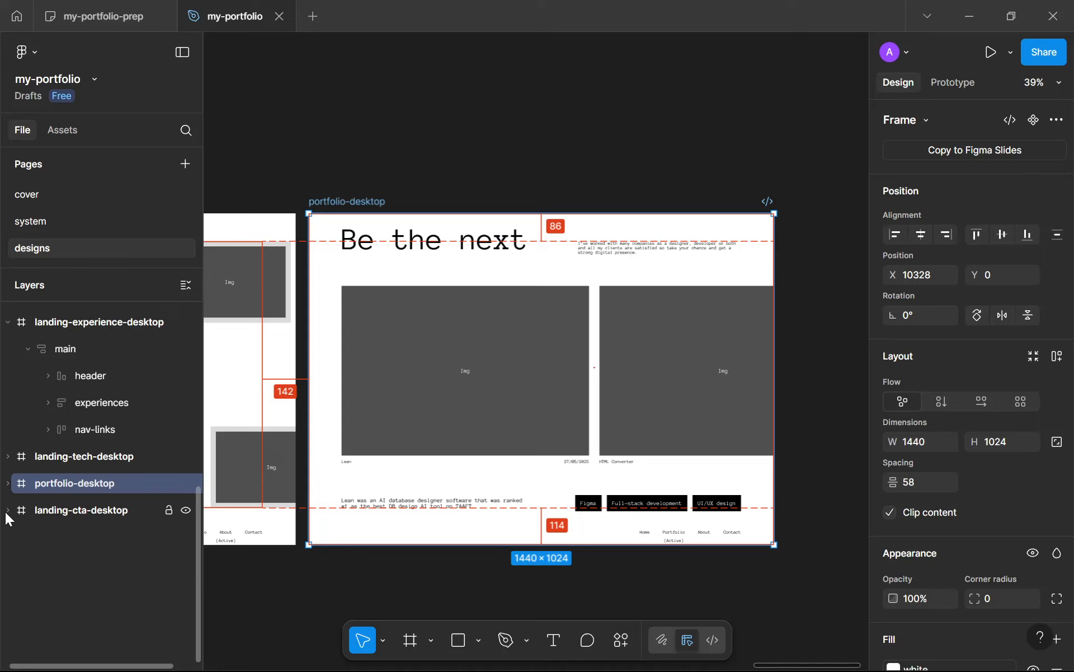
pyautogui.moveTo(66, 482); pyautogui.dragTo(69, 532)
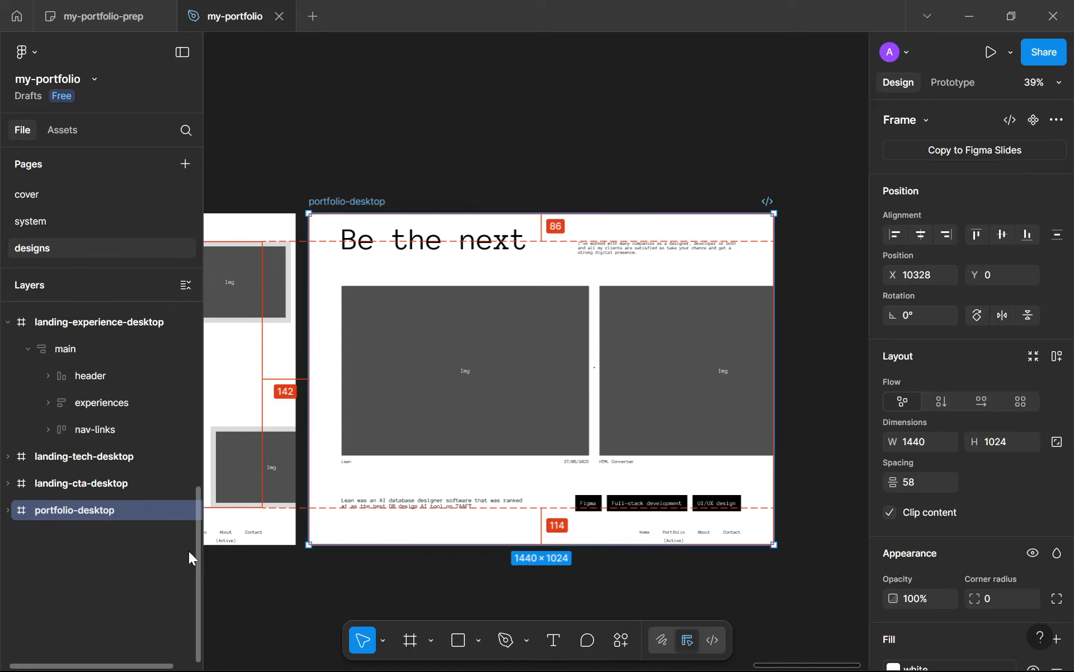
pyautogui.click(291, 579)
# Step: Review the whole row of desktop frames, from the loading screen to portfolio-desktop
pyautogui.scroll(-5, 291, 580)
pyautogui.scroll(1, 489, 455)
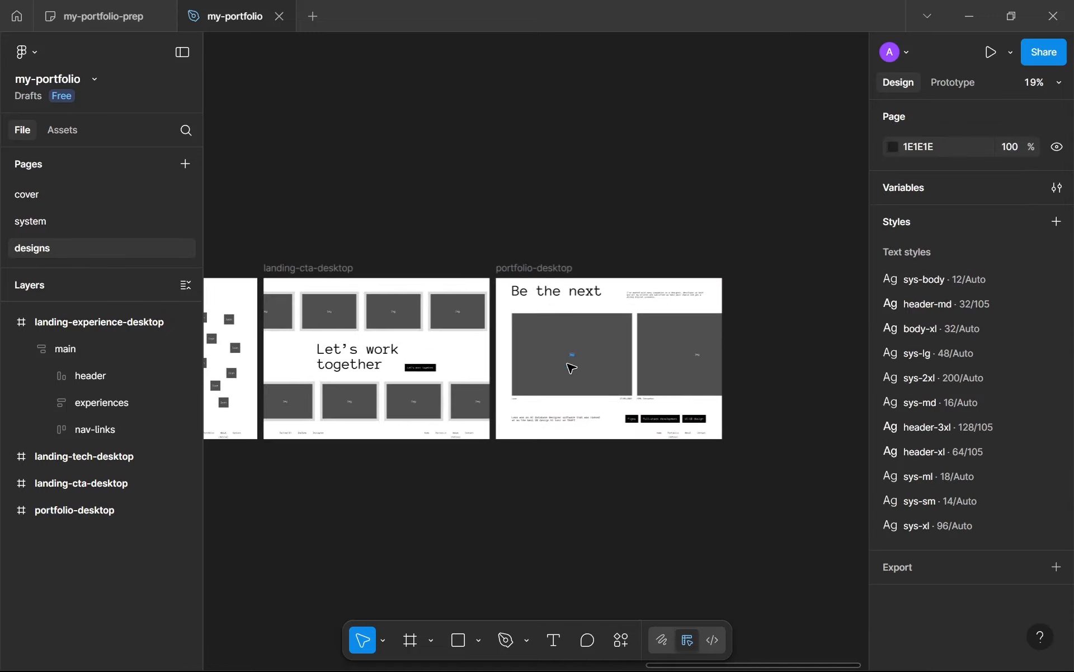
pyautogui.scroll(5, 559, 364)
pyautogui.scroll(-5, 492, 559)
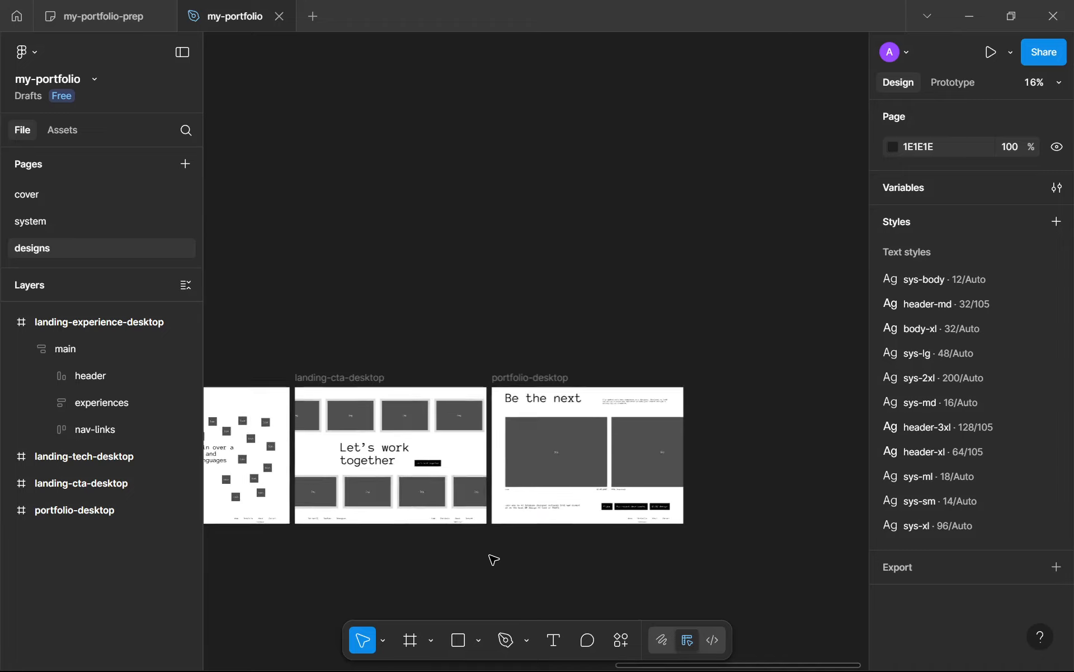
pyautogui.scroll(2, 730, 478)
pyautogui.scroll(-3, 739, 474)
pyautogui.scroll(-2, 751, 472)
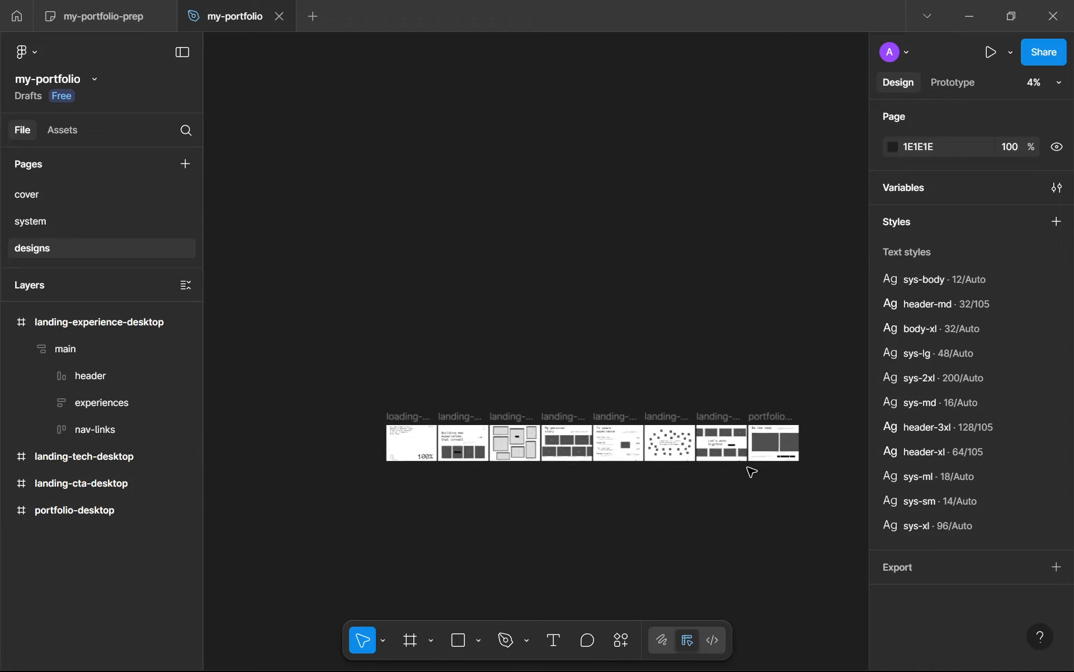
pyautogui.scroll(1, 748, 467)
pyautogui.moveTo(748, 468); pyautogui.dragTo(640, 468)
pyautogui.scroll(-1, 711, 457)
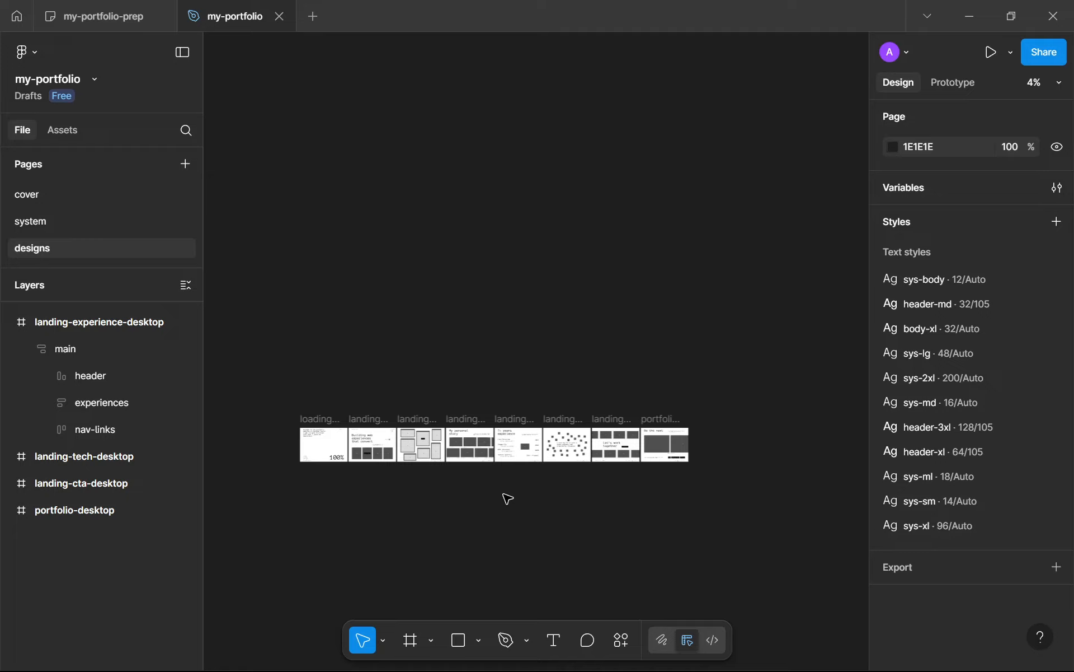
pyautogui.scroll(1, 508, 498)
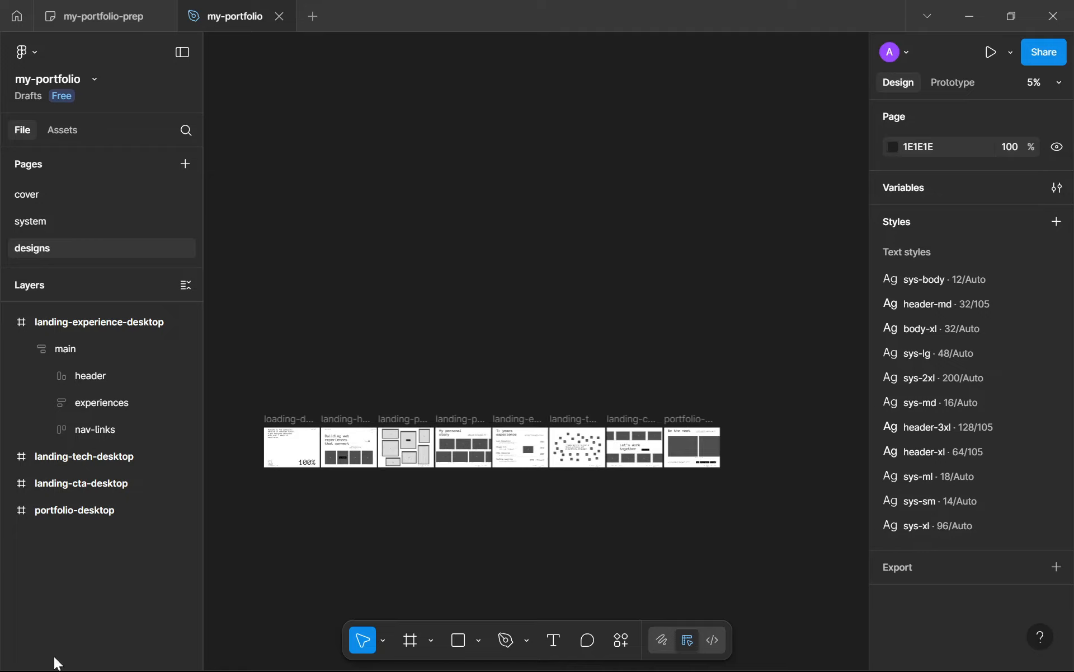
# Step: Examine the desktop frames up close, from landing-hero-desktop through landing-experience-desktop to portfolio-desktop
pyautogui.scroll(1, 336, 401)
pyautogui.hscroll(2, 348, 408)
pyautogui.scroll(-1, 348, 408)
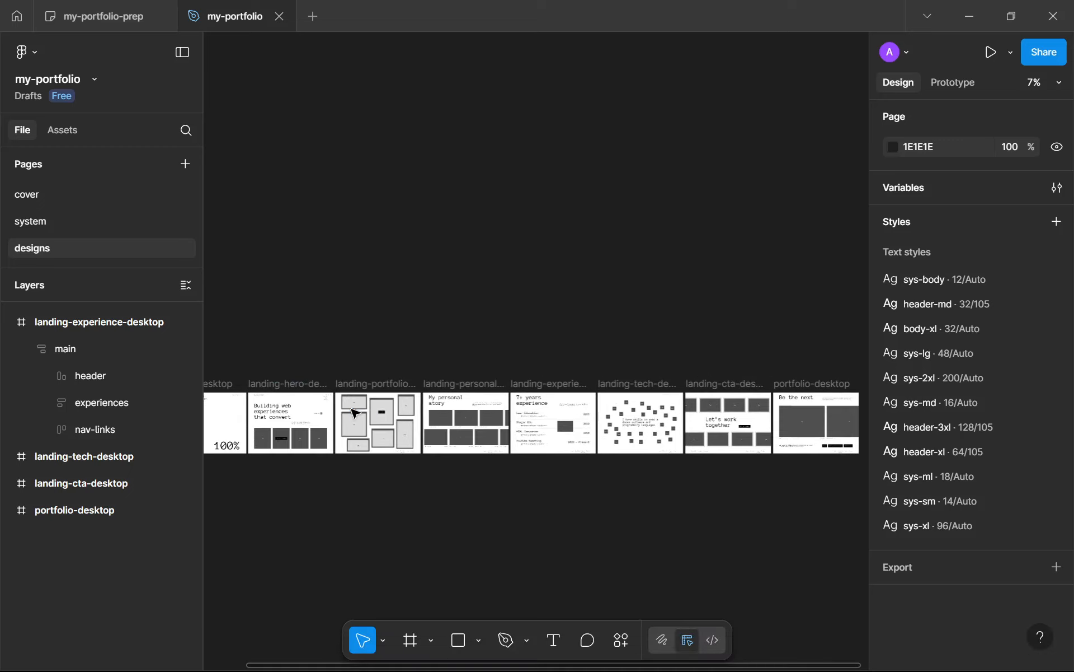
pyautogui.scroll(1, 354, 413)
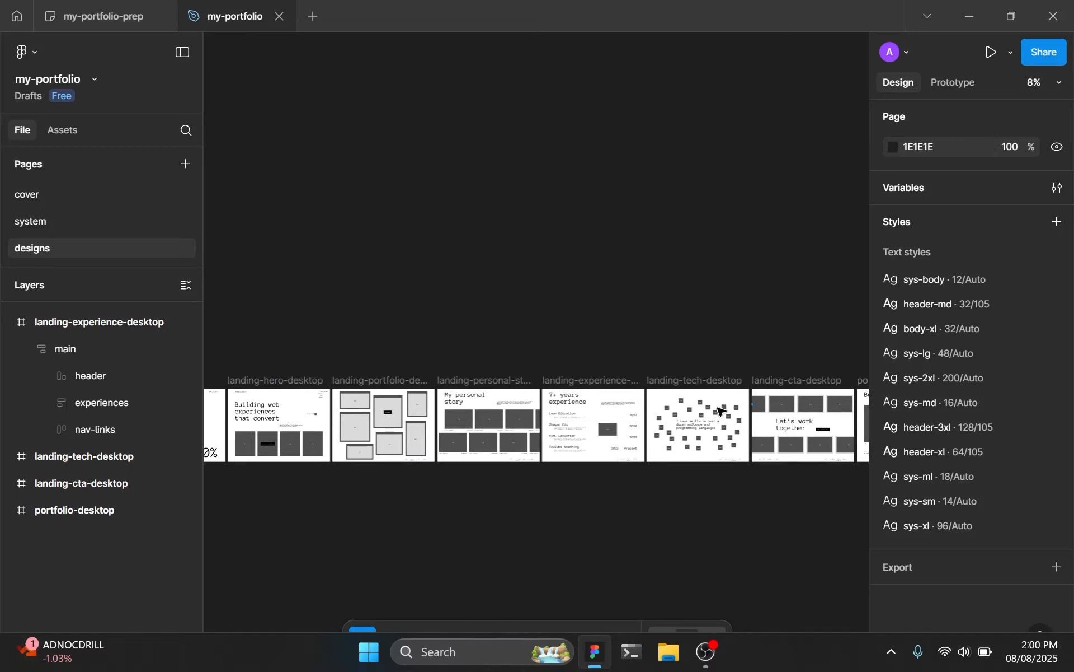
pyautogui.moveTo(701, 406); pyautogui.dragTo(656, 390)
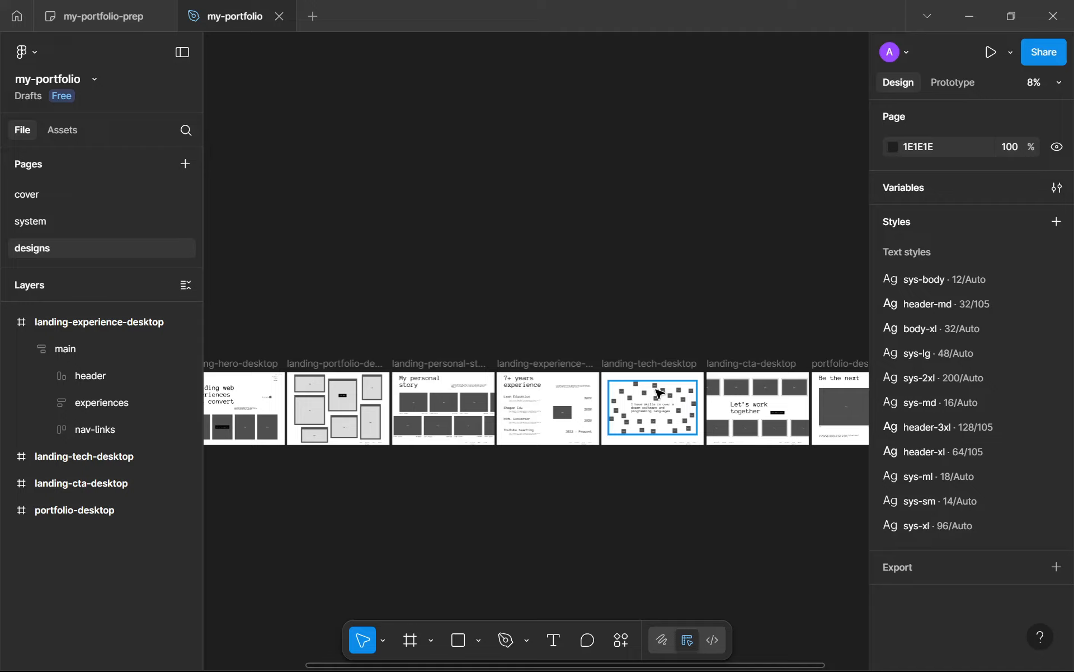
pyautogui.keyDown('ctrl'); pyautogui.scroll(6, 659, 394); pyautogui.keyUp('ctrl')
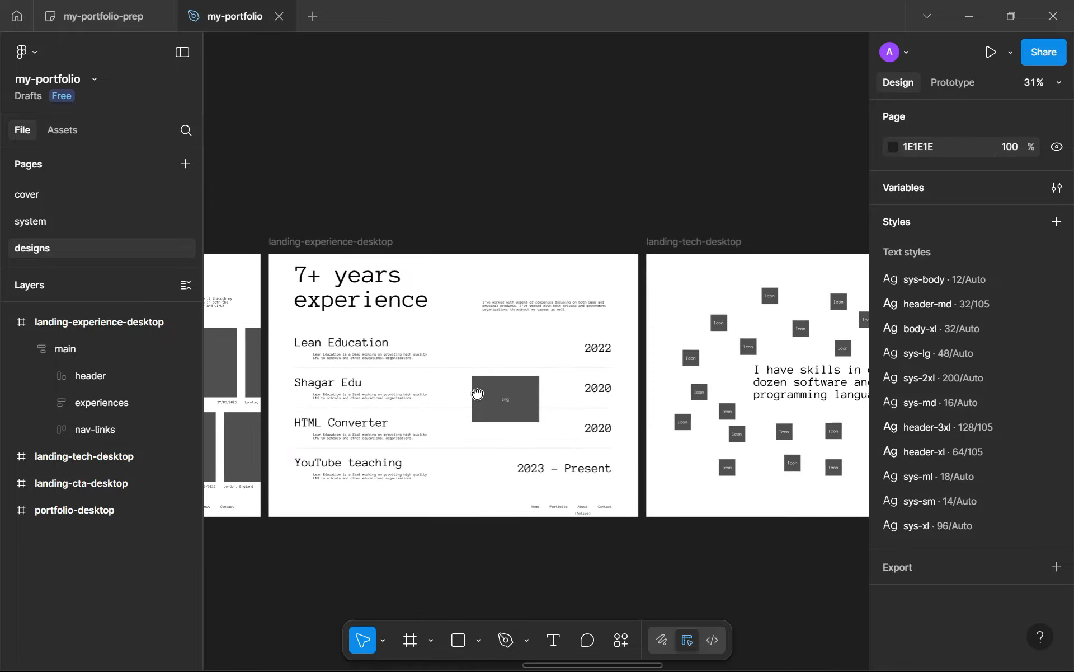
pyautogui.keyDown('ctrl'); pyautogui.scroll(-4, 491, 397); pyautogui.keyUp('ctrl')
pyautogui.keyDown('ctrl'); pyautogui.scroll(1, 700, 409); pyautogui.keyUp('ctrl')
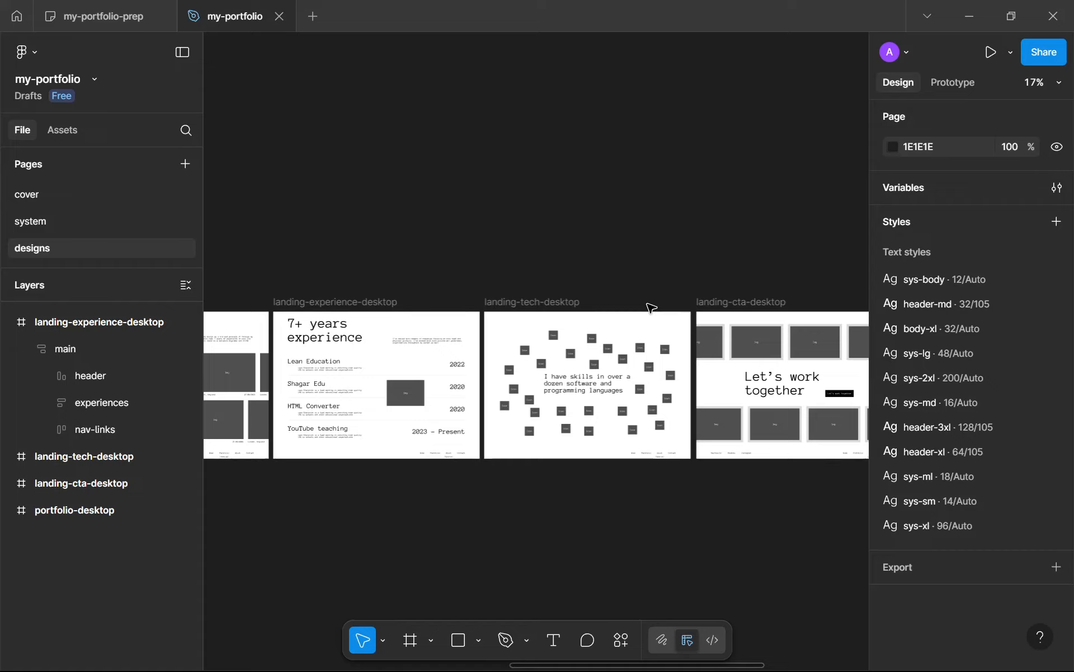
pyautogui.scroll(-3, 648, 303)
pyautogui.moveTo(769, 368); pyautogui.dragTo(500, 348)
pyautogui.scroll(3, 500, 348)
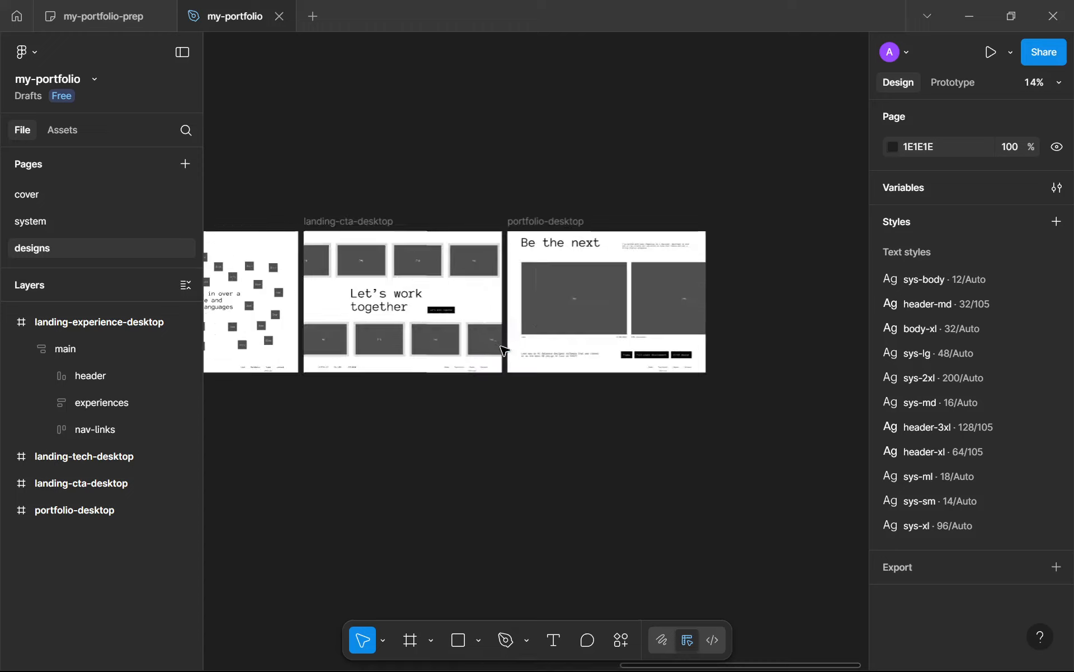
pyautogui.scroll(3, 638, 359)
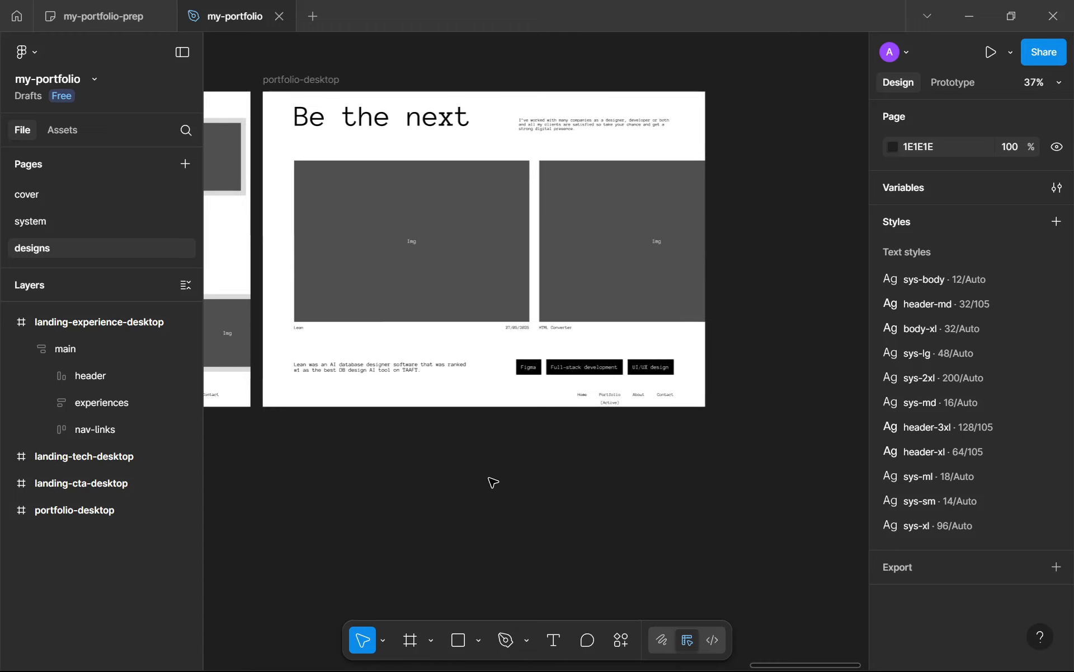
# Step: Collapse the landing-experience-desktop and landing-personal-story-desktop layers so only the top-level desktop frames are listed
pyautogui.click(35, 344)
pyautogui.click(28, 346)
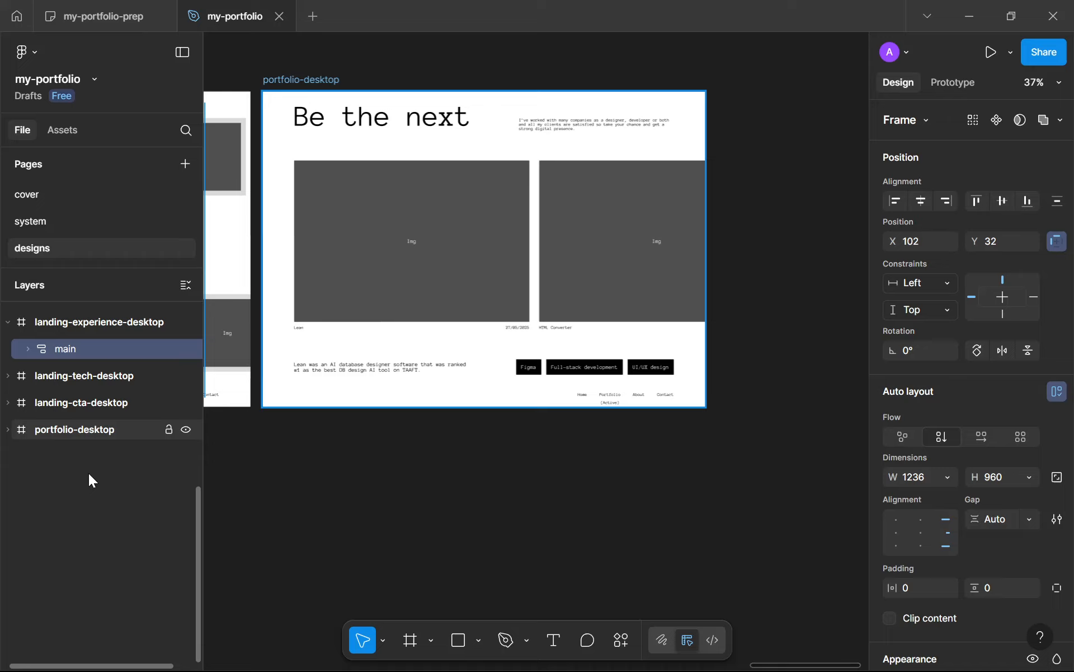
pyautogui.click(8, 322)
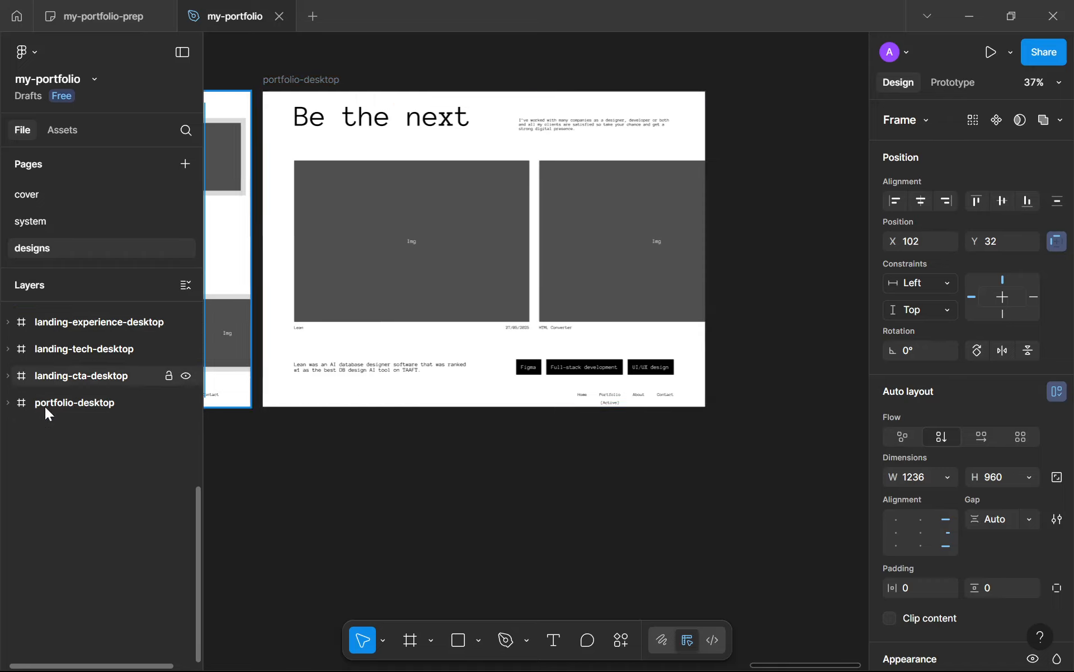
pyautogui.scroll(2, 49, 413)
pyautogui.scroll(3, 53, 418)
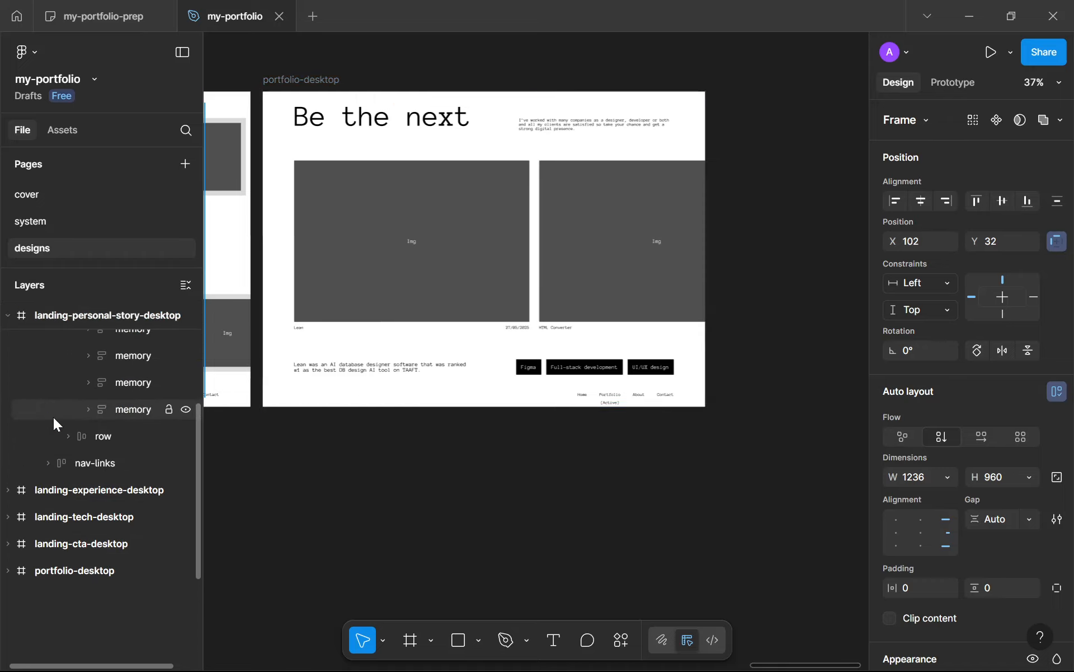
pyautogui.click(11, 316)
pyautogui.scroll(3, 85, 431)
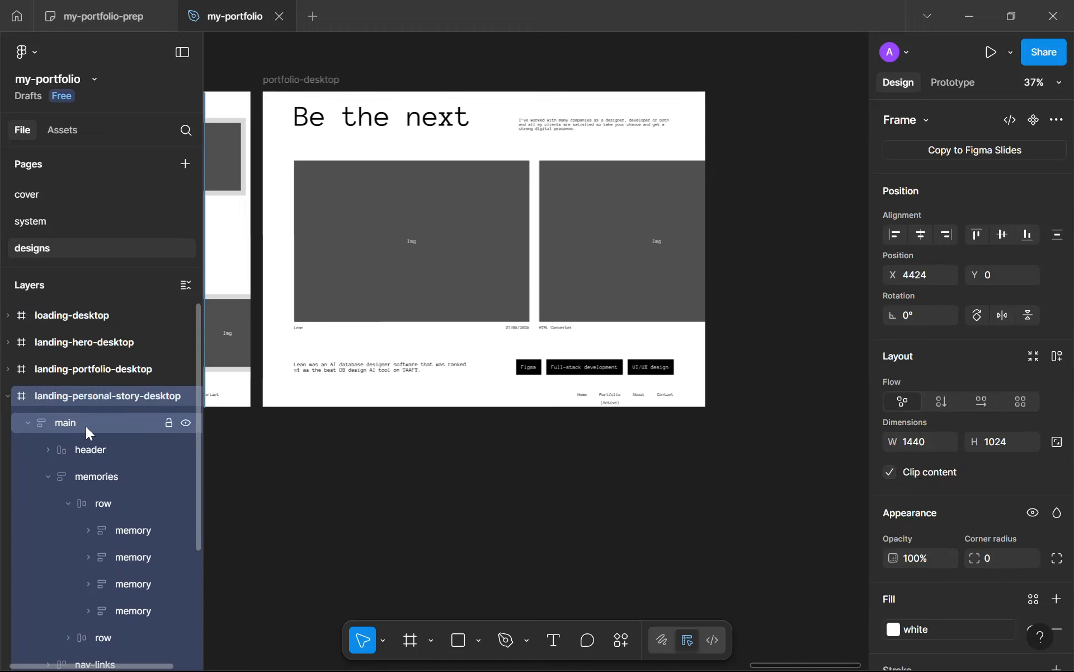
pyautogui.click(8, 397)
pyautogui.click(117, 503)
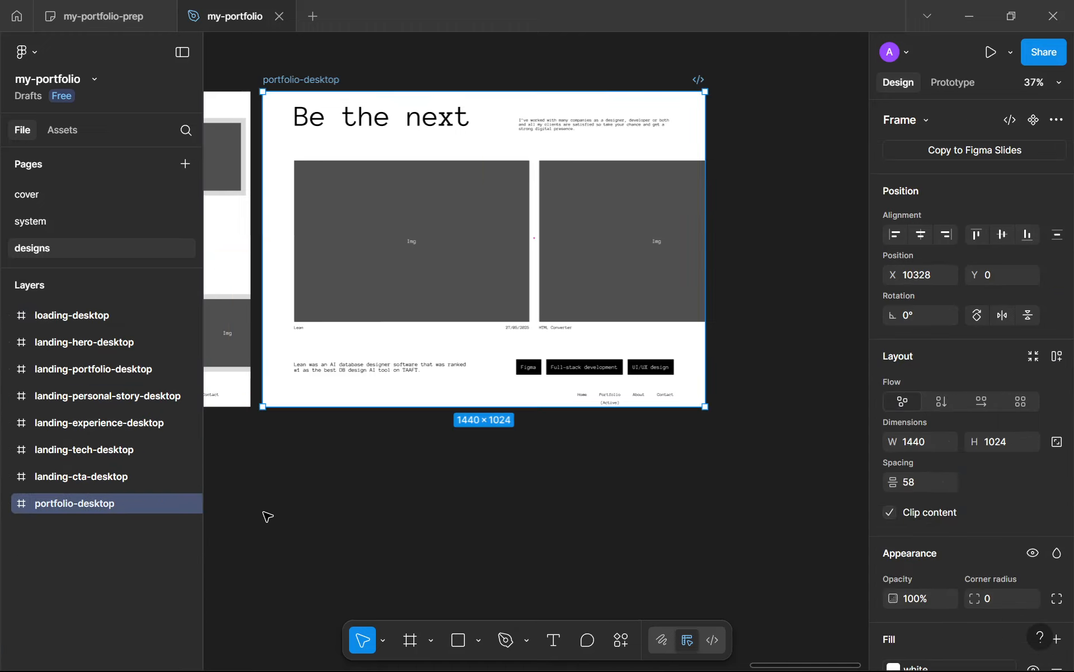
pyautogui.click(279, 513)
# Step: Nudge the portfolio-desktop frame closer to landing-cta-desktop, to X 10320
pyautogui.scroll(-5, 279, 513)
pyautogui.scroll(-3, 622, 465)
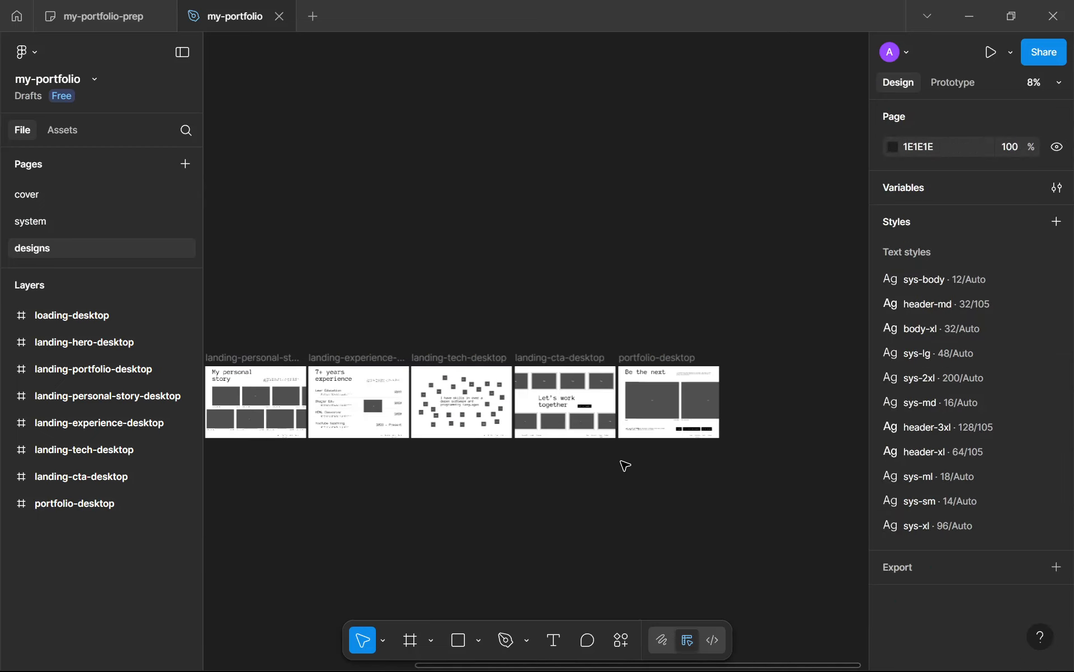
pyautogui.scroll(1, 624, 464)
pyautogui.scroll(1, 632, 468)
pyautogui.scroll(-3, 638, 470)
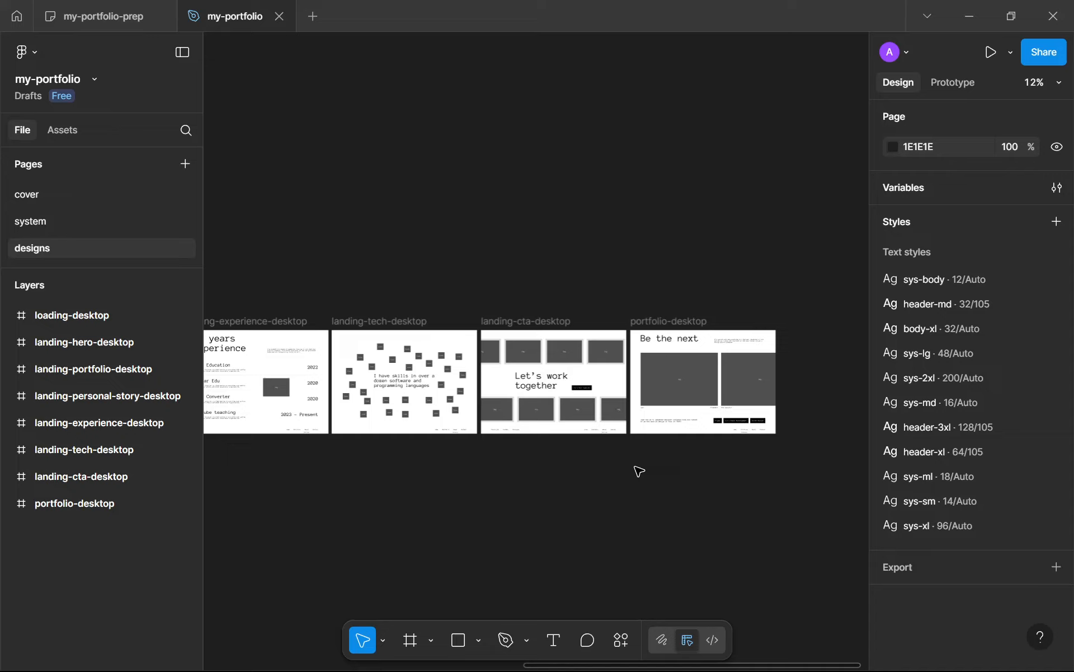
pyautogui.click(666, 320)
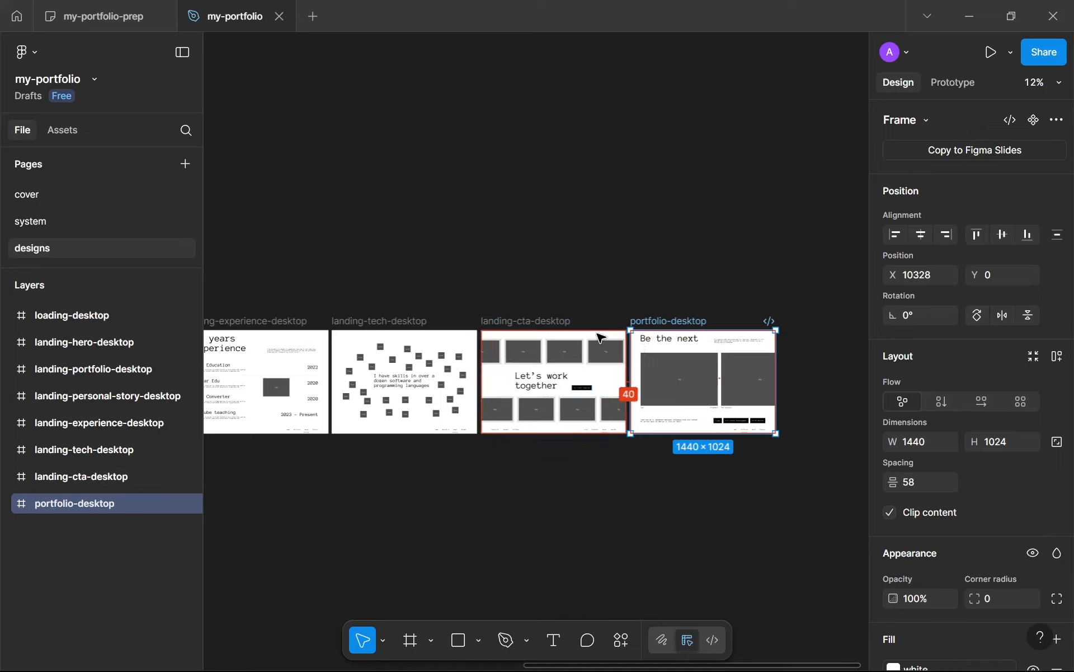
pyautogui.press('Left')
pyautogui.press('Left')
pyautogui.press('Left')
pyautogui.press('Left')
pyautogui.press('Left')
pyautogui.press('Left')
pyautogui.press('Left')
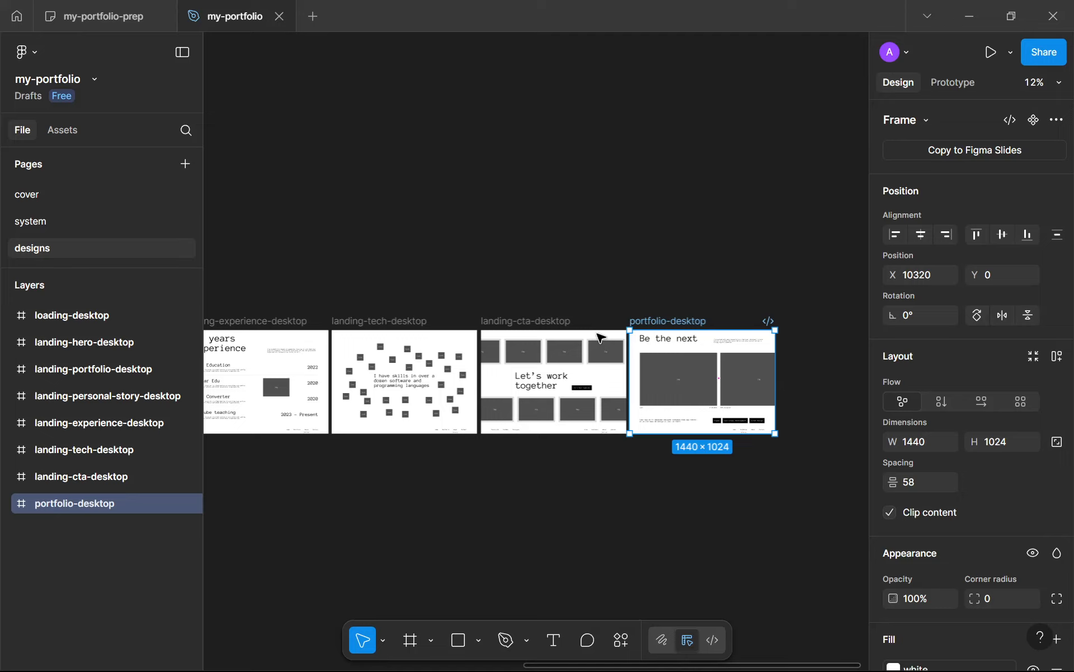
pyautogui.click(673, 472)
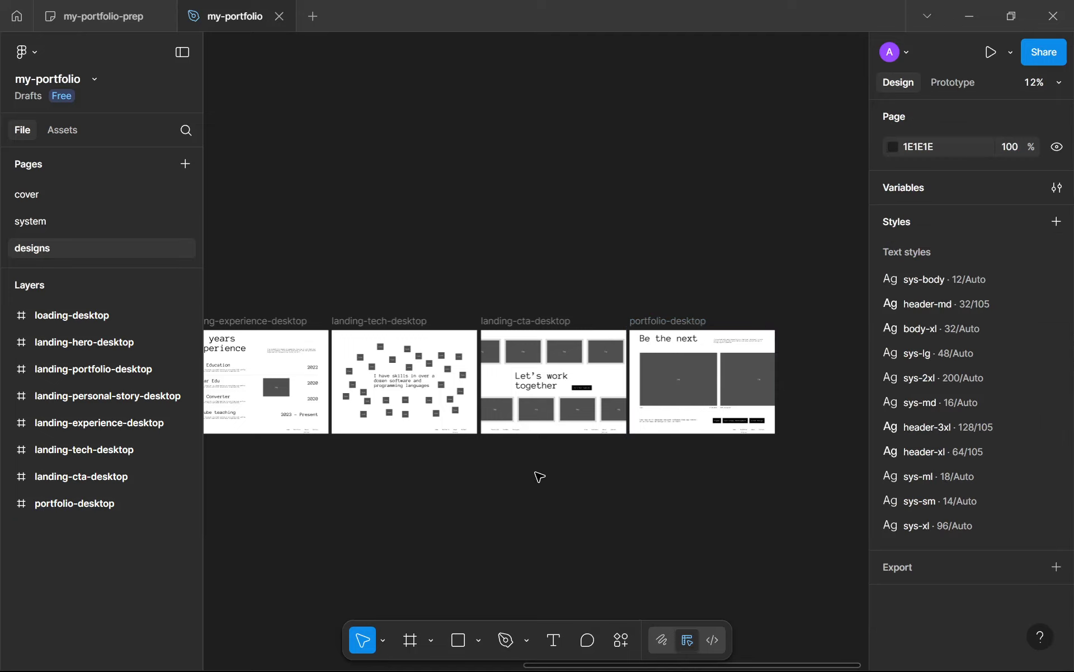
pyautogui.scroll(-5, 467, 381)
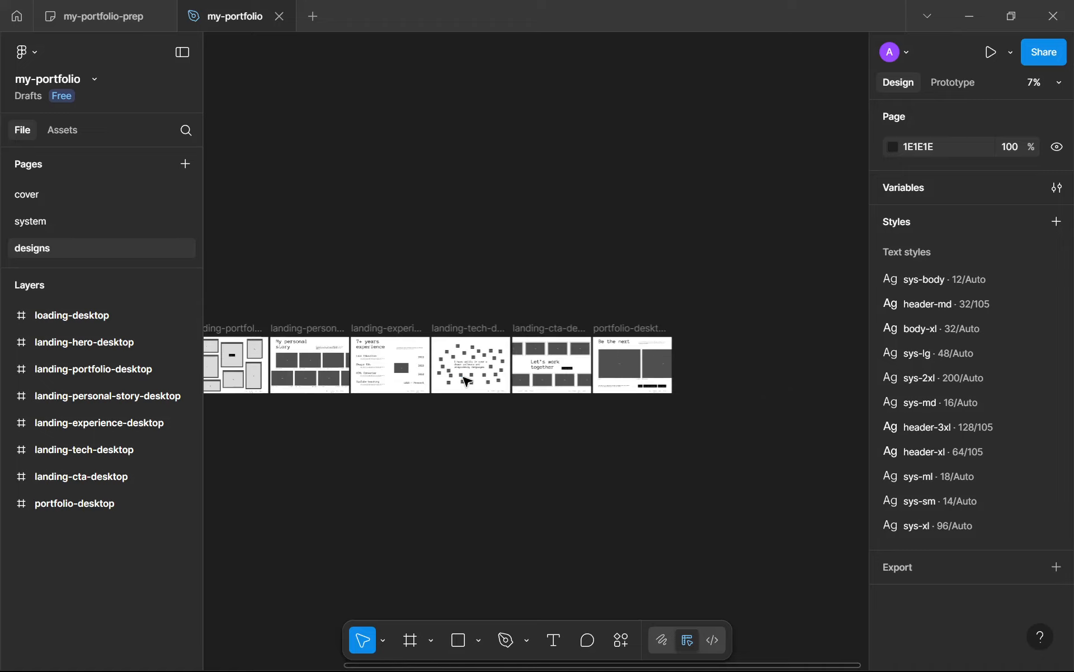
pyautogui.scroll(-4, 468, 382)
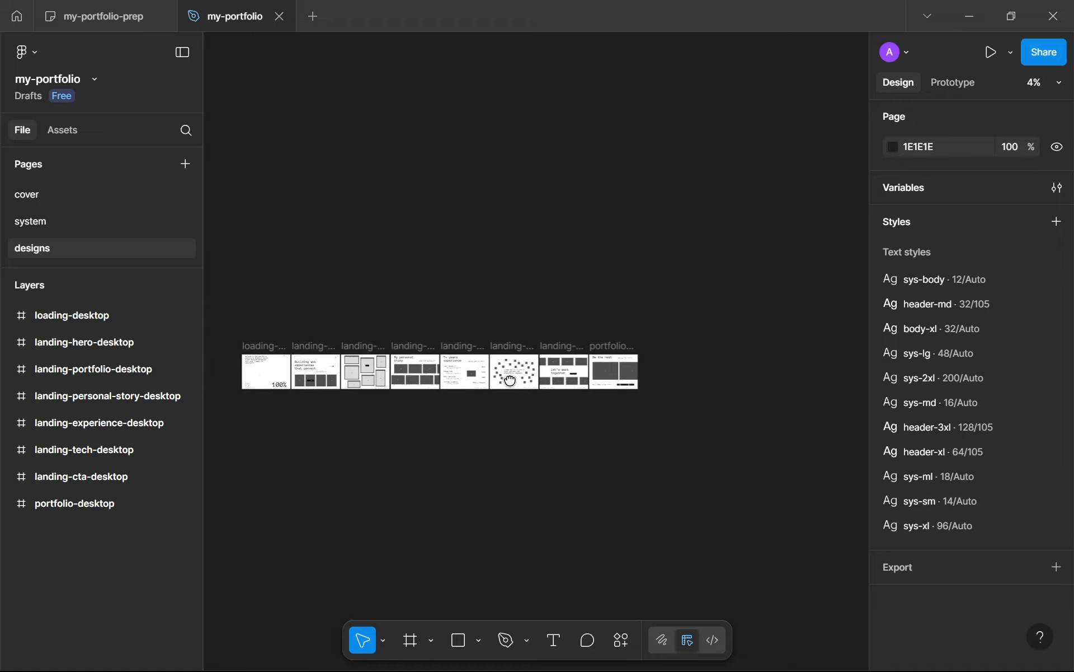
pyautogui.moveTo(510, 379); pyautogui.dragTo(528, 401)
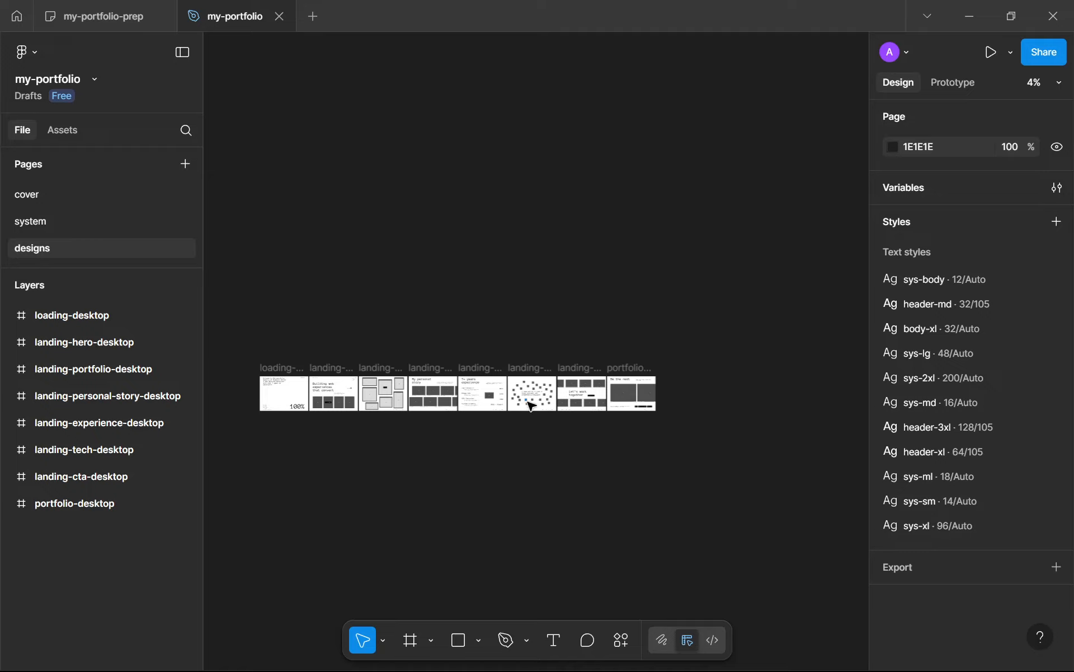